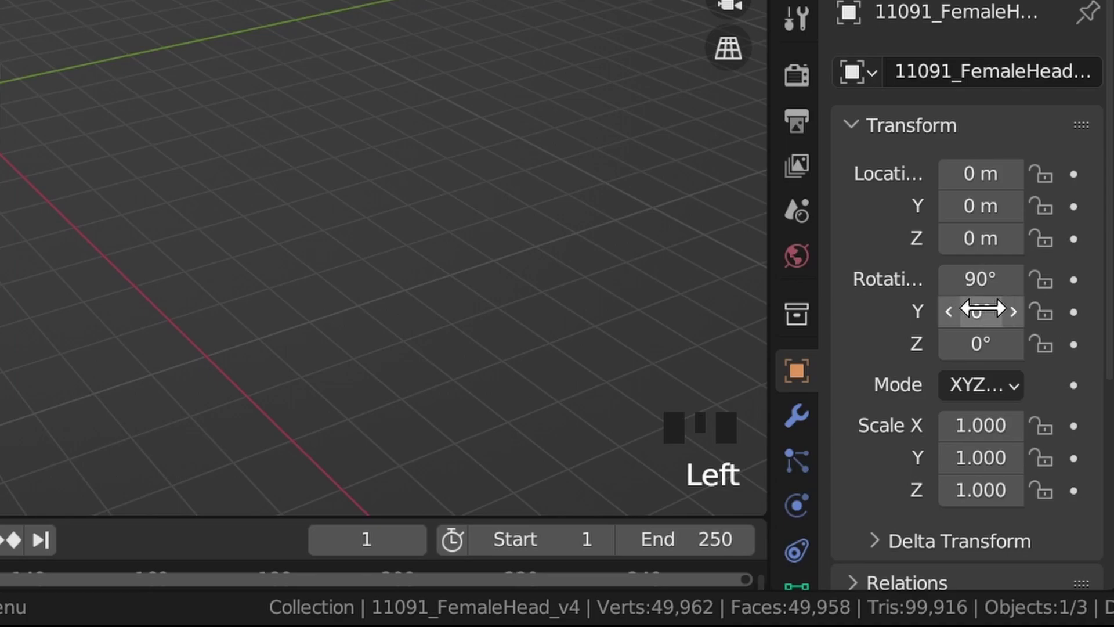
Set the female head's X rotation to 0° and its Z rotation to 180°.
double_click(980, 279)
type("0")
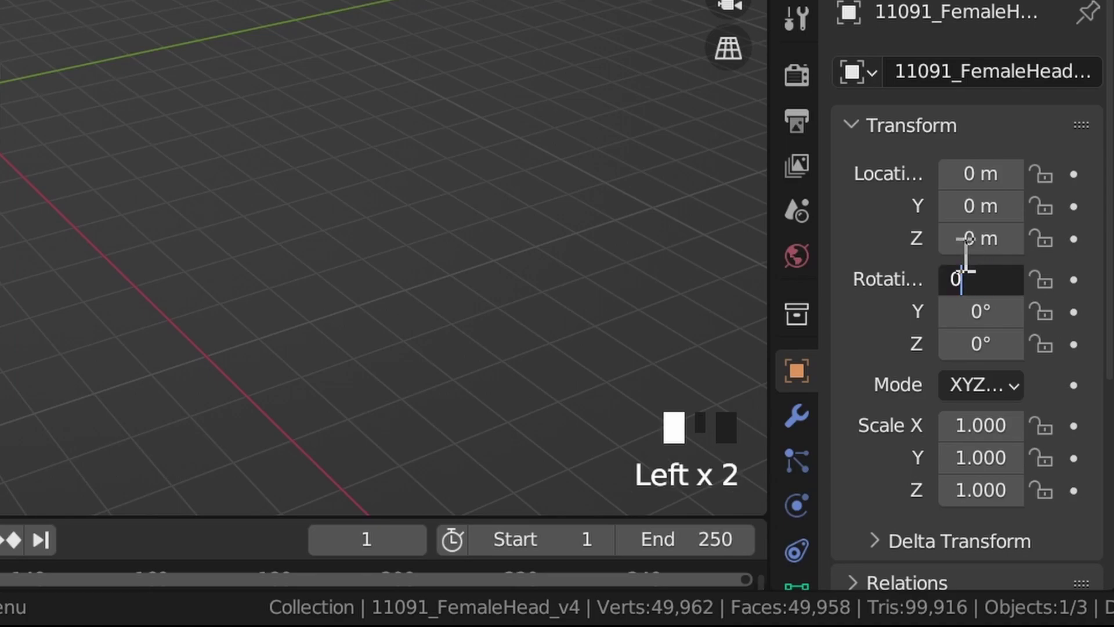
key("Return")
left_click(972, 347)
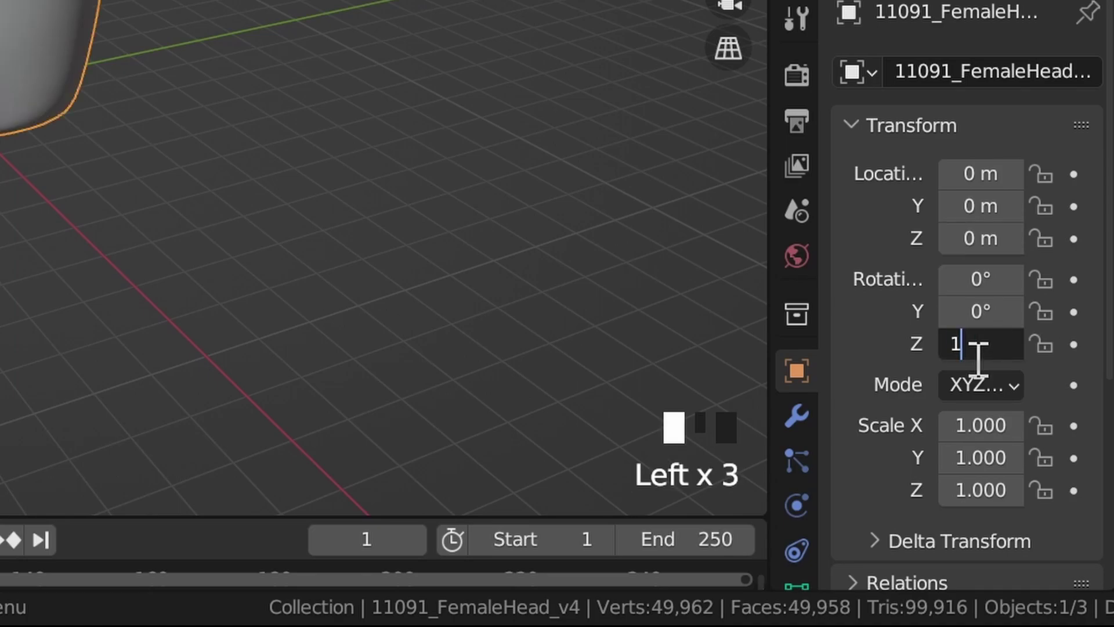
key("Return")
Set the female head's scale to 0.1 on all three axes.
left_click_drag(982, 428, 983, 491)
type(".1")
key("Return")
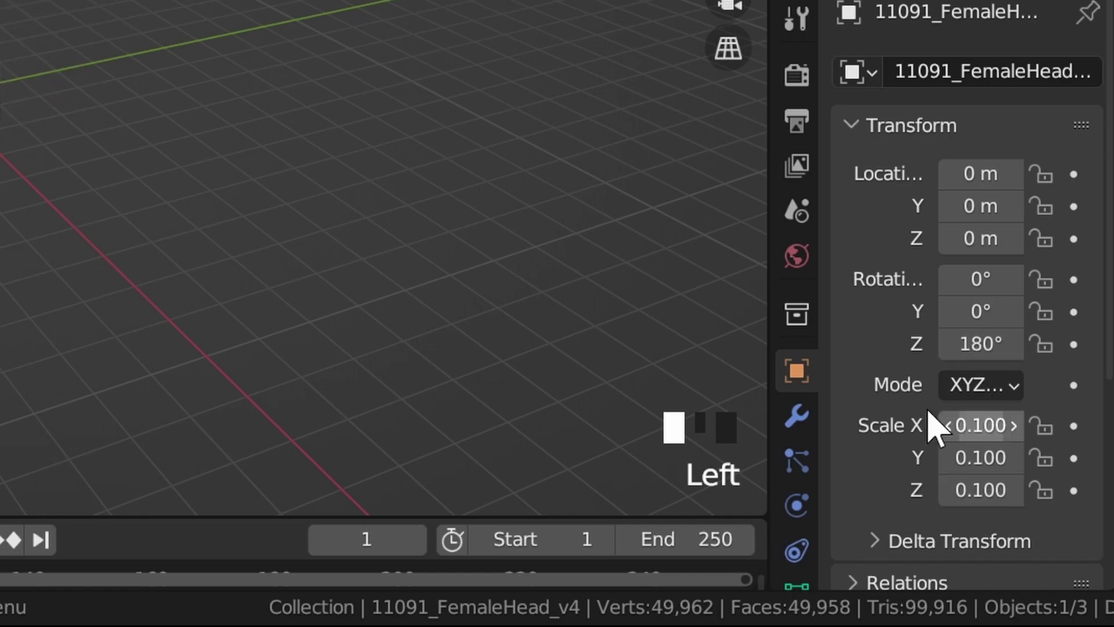
Move the head's geometry to its origin in the front view, and save the file.
key("KP_Decimal")
key("KP_1")
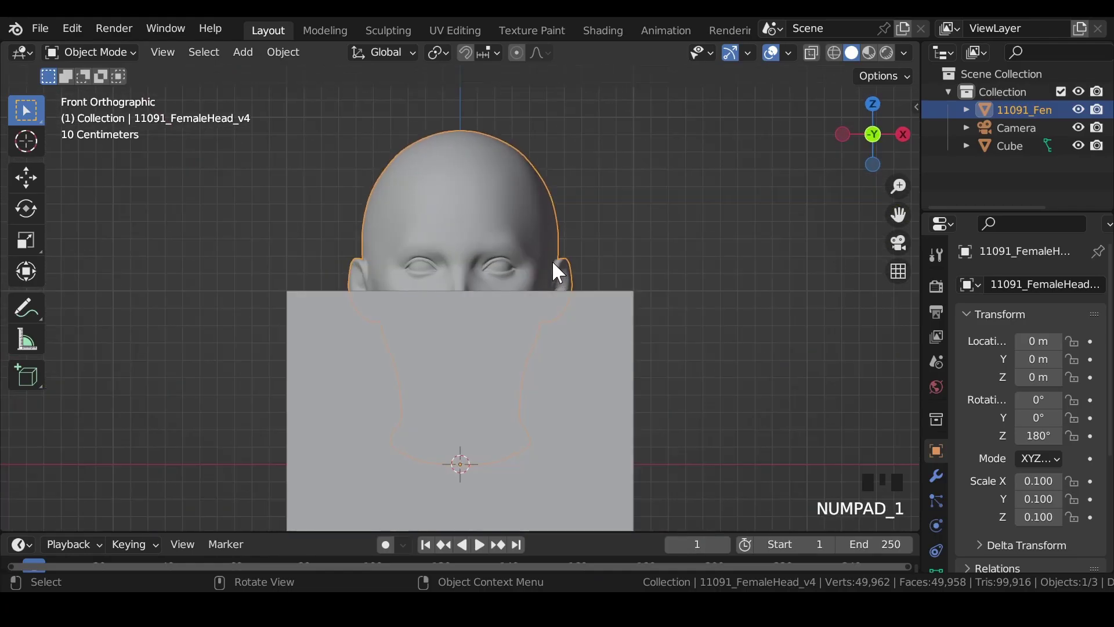
right_click(555, 267)
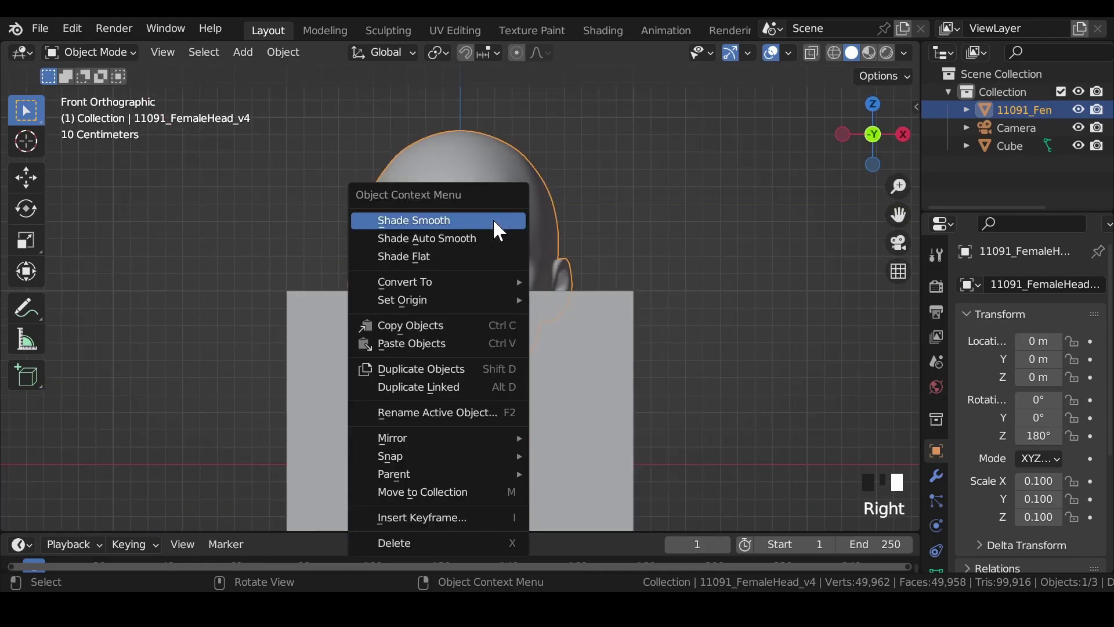
mouse_move(510, 301)
left_click(581, 299)
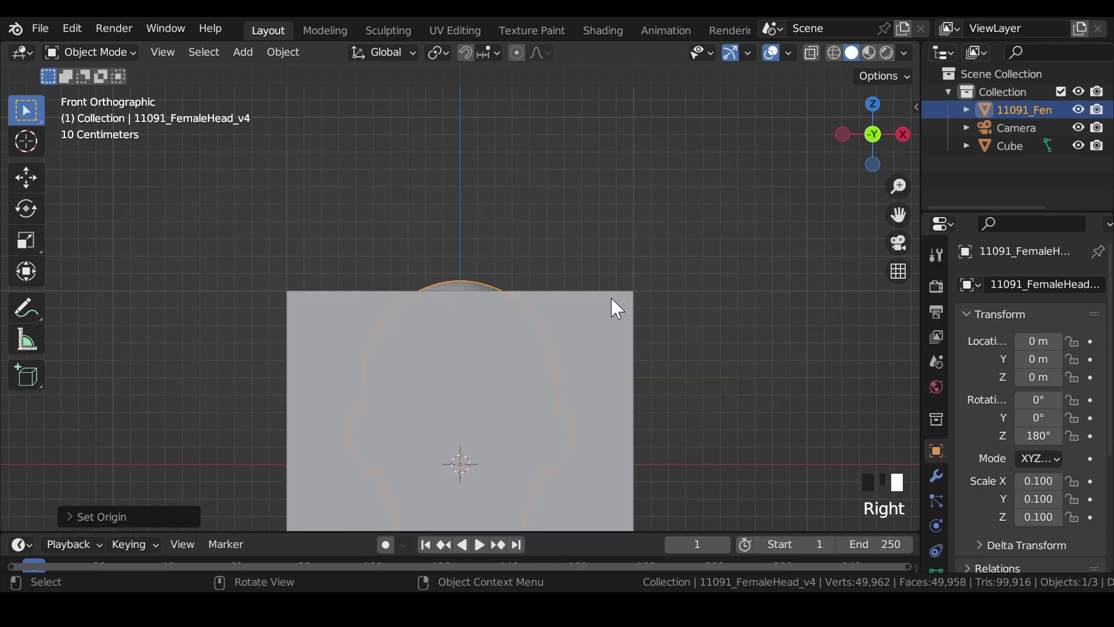
scroll(447, 283, "down", 5)
key("ctrl+s")
Switch the viewport to wireframe display and set the cube's scale to 1.5 on all three axes.
scroll(512, 323, "down", 3)
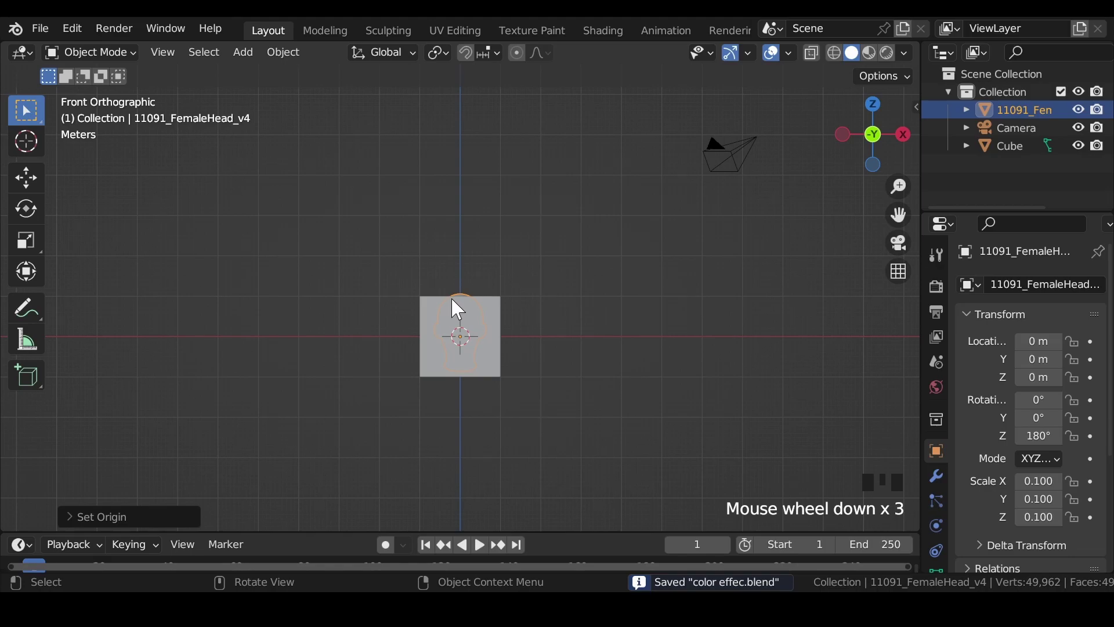
left_click(831, 54)
scroll(347, 356, "up", 4)
scroll(517, 323, "down", 2)
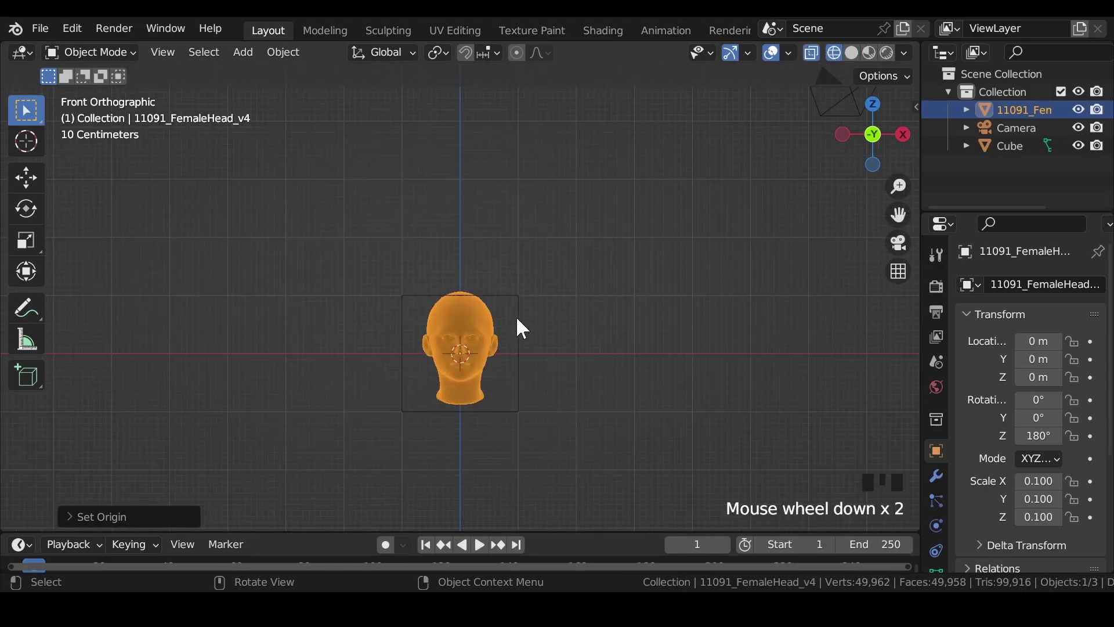
left_click(516, 302)
left_click(1033, 482)
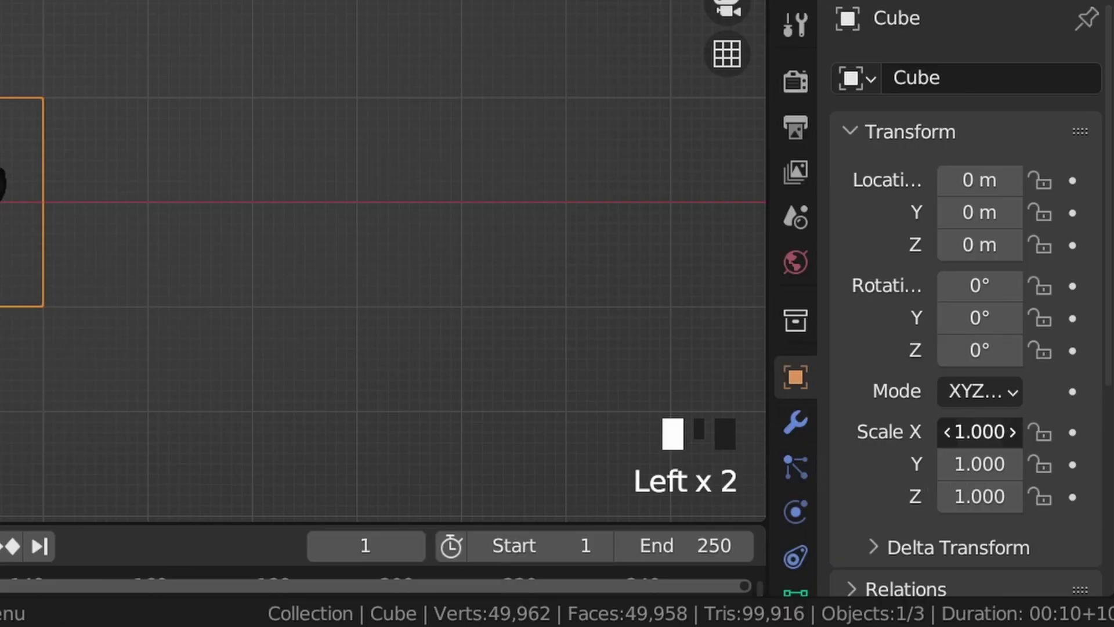
left_click_drag(970, 434, 975, 496)
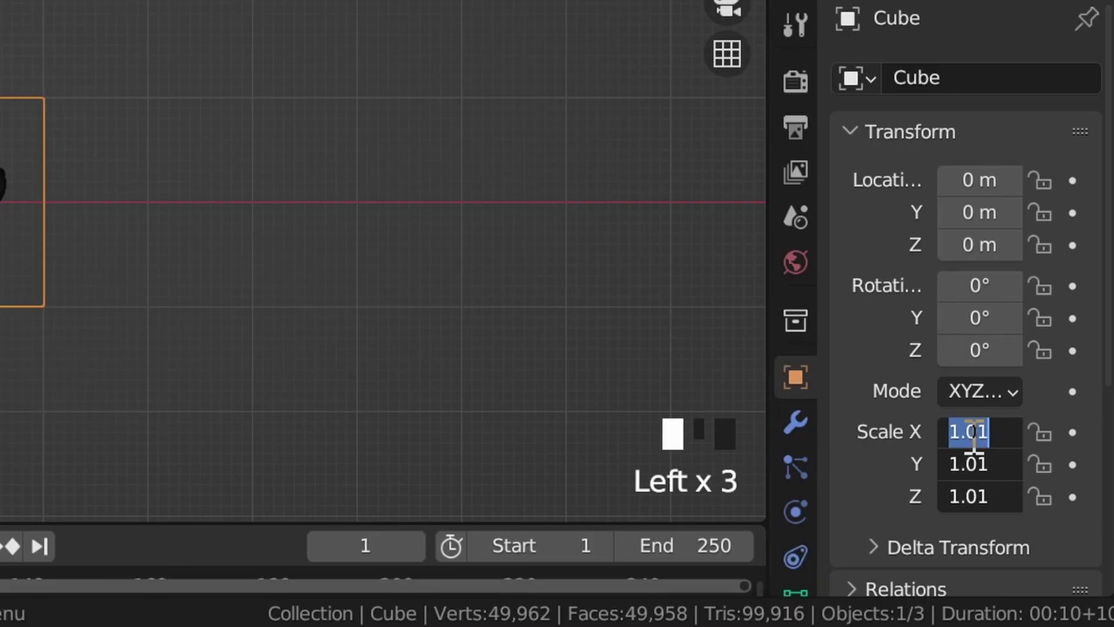
type("1.")
key("Return")
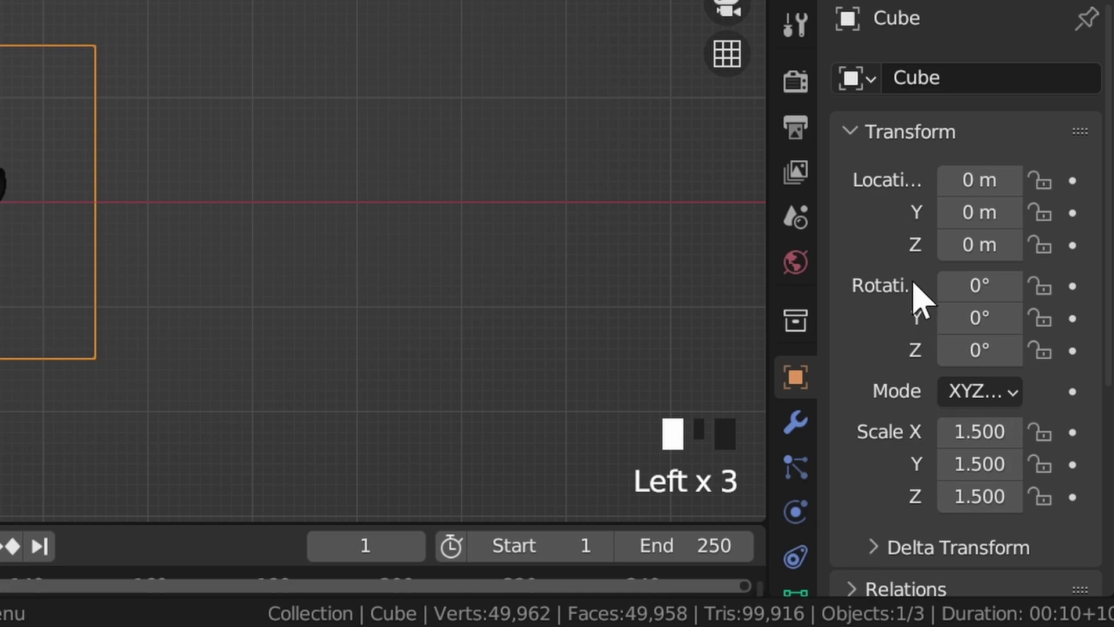
Set the cube's Z location to 0.5 m and save the file.
left_click_drag(977, 244, 1036, 244)
left_click(981, 244)
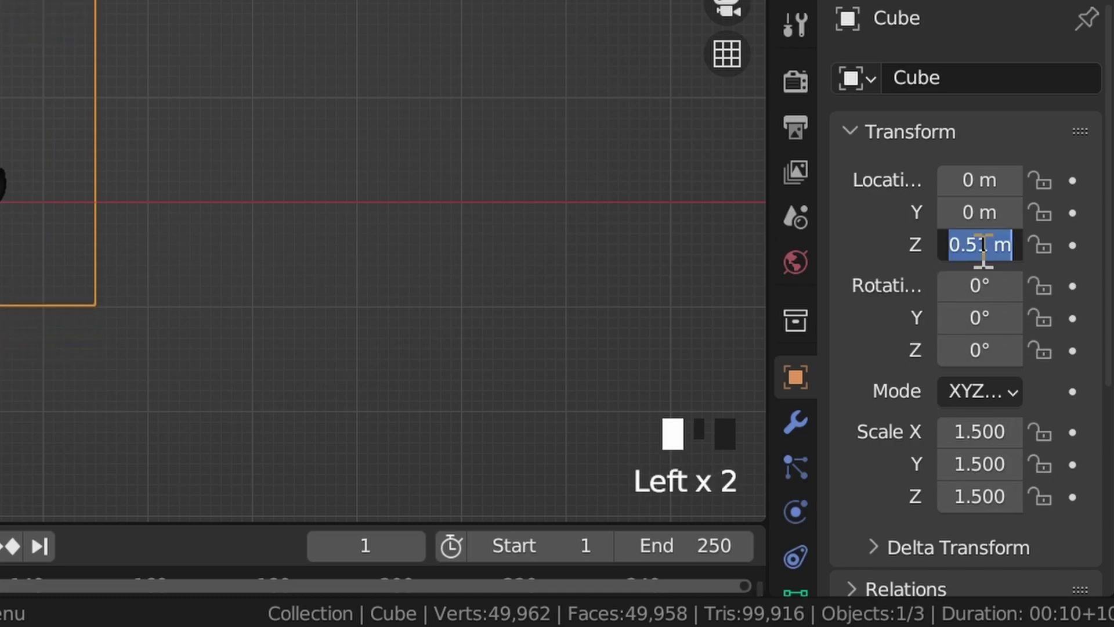
type(".5")
key("Return")
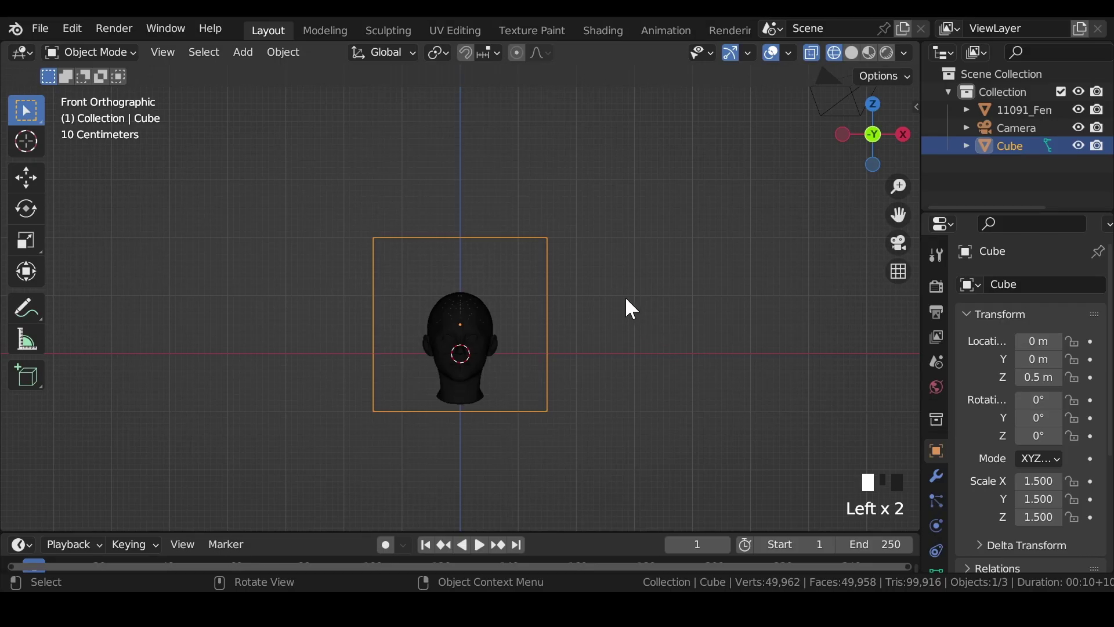
scroll(215, 93, "up", 4)
scroll(603, 289, "down", 3)
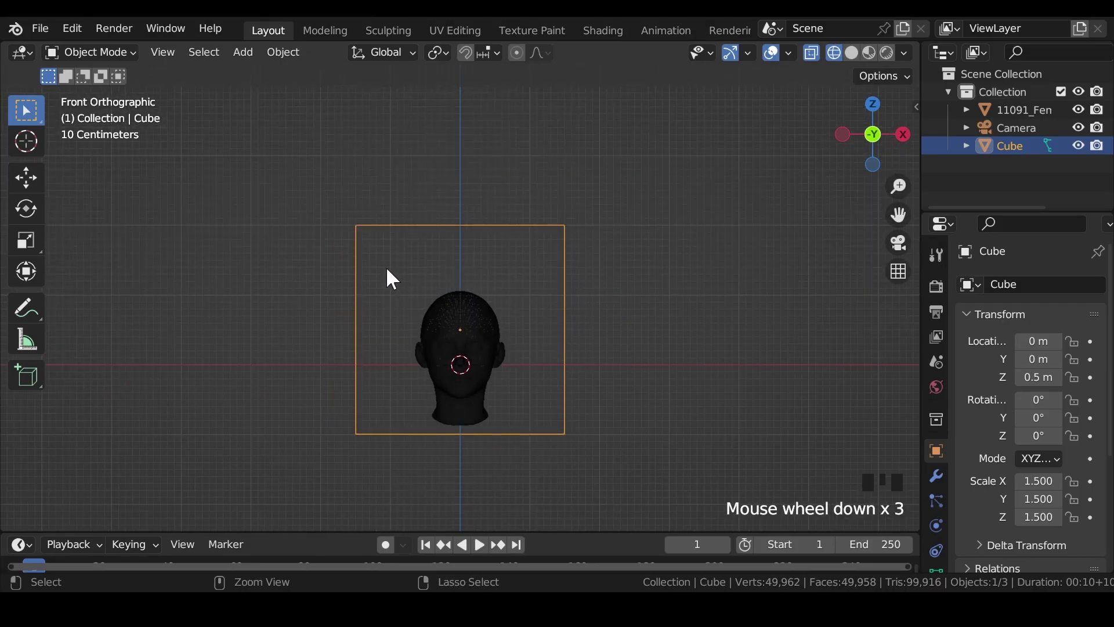
key("ctrl+s")
Add a UV sphere and set its scale to 0.1 on all three axes.
key("shift+a")
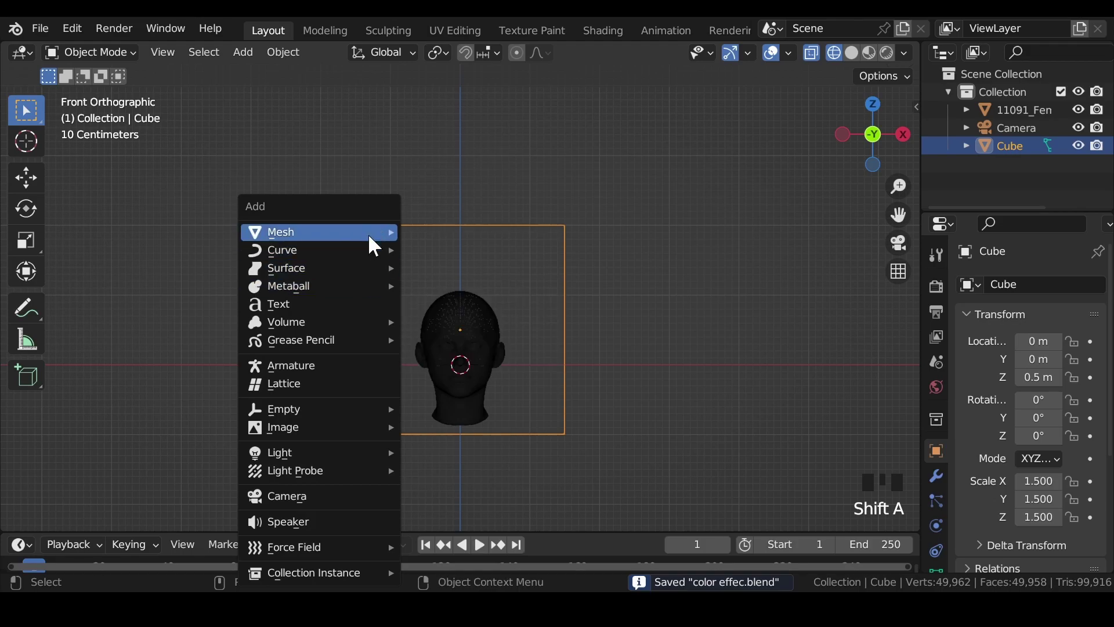
mouse_move(369, 237)
left_click(467, 282)
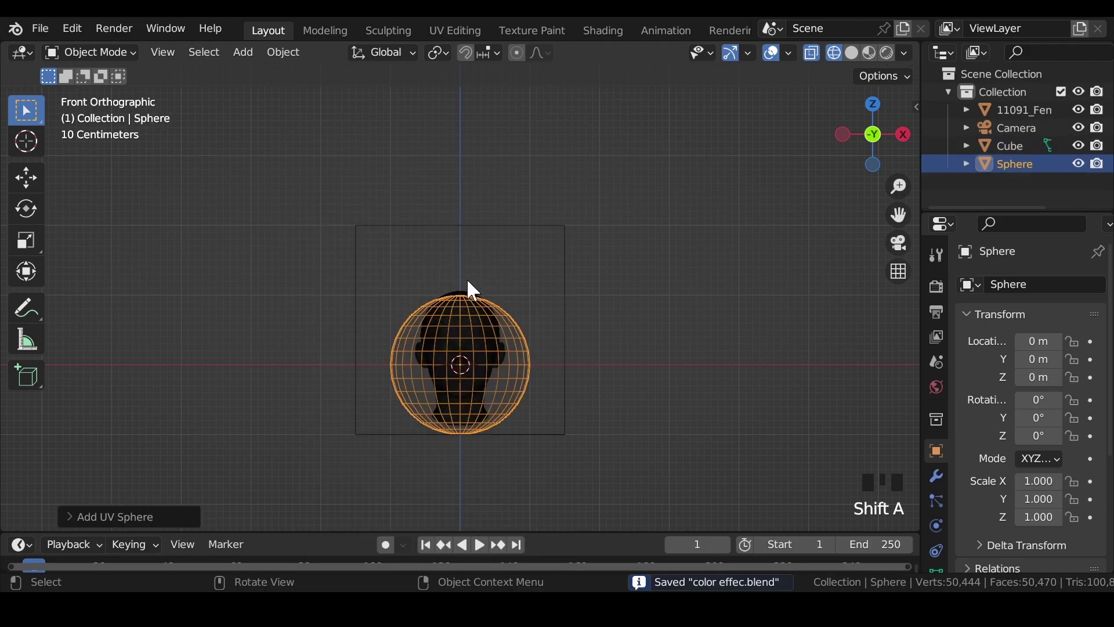
left_click_drag(1047, 481, 1046, 499)
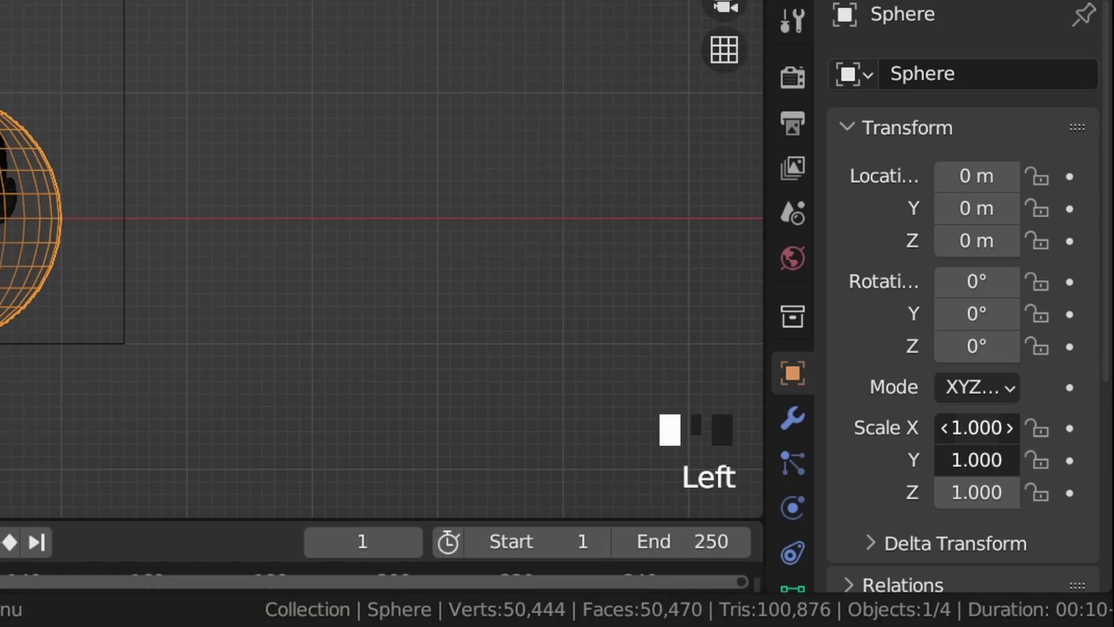
left_click_drag(977, 492, 980, 428)
left_click(984, 428)
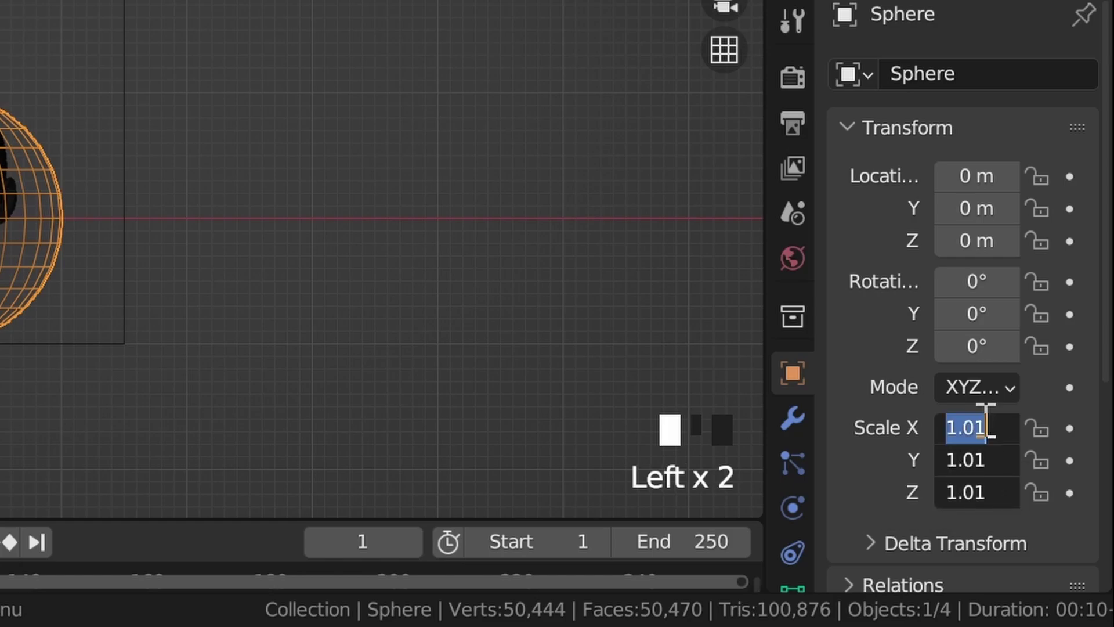
type(".1")
key("Return")
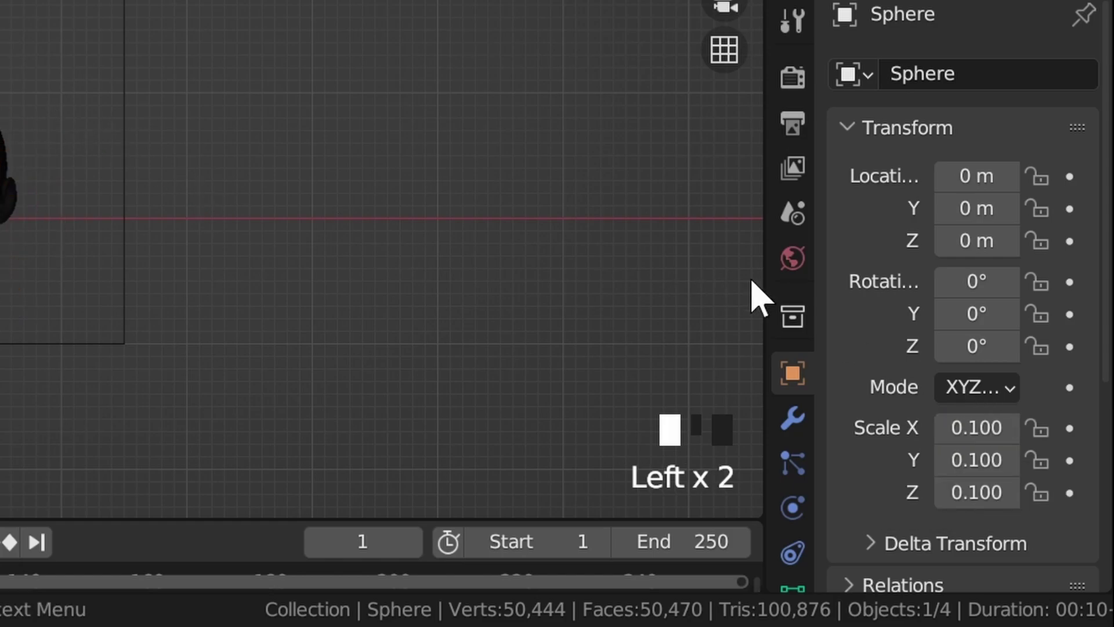
Place the sphere above the head at Z 1.5 m and Y 0.1 m, and save the file.
left_click(977, 240)
type("1.5")
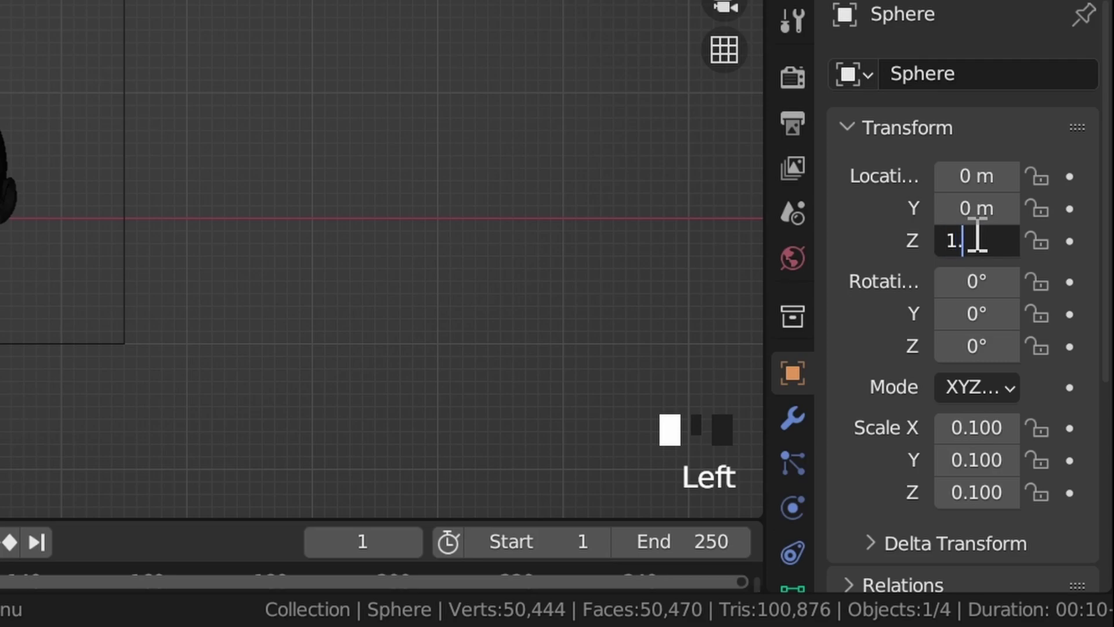
key("Return")
left_click(972, 209)
type(".1")
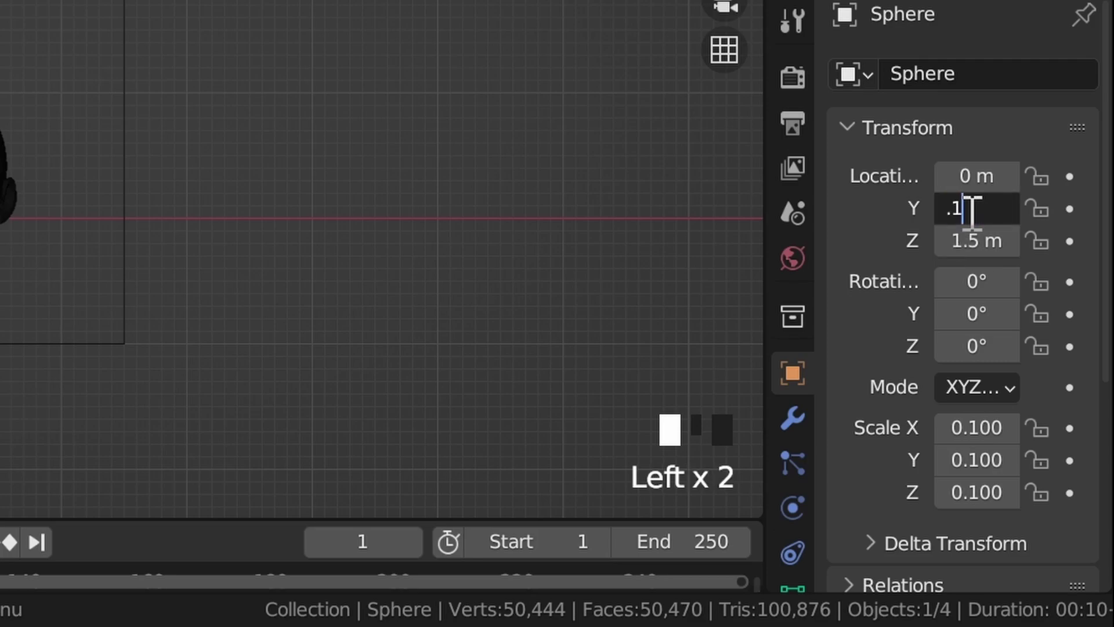
key("Return")
scroll(592, 264, "up", 5)
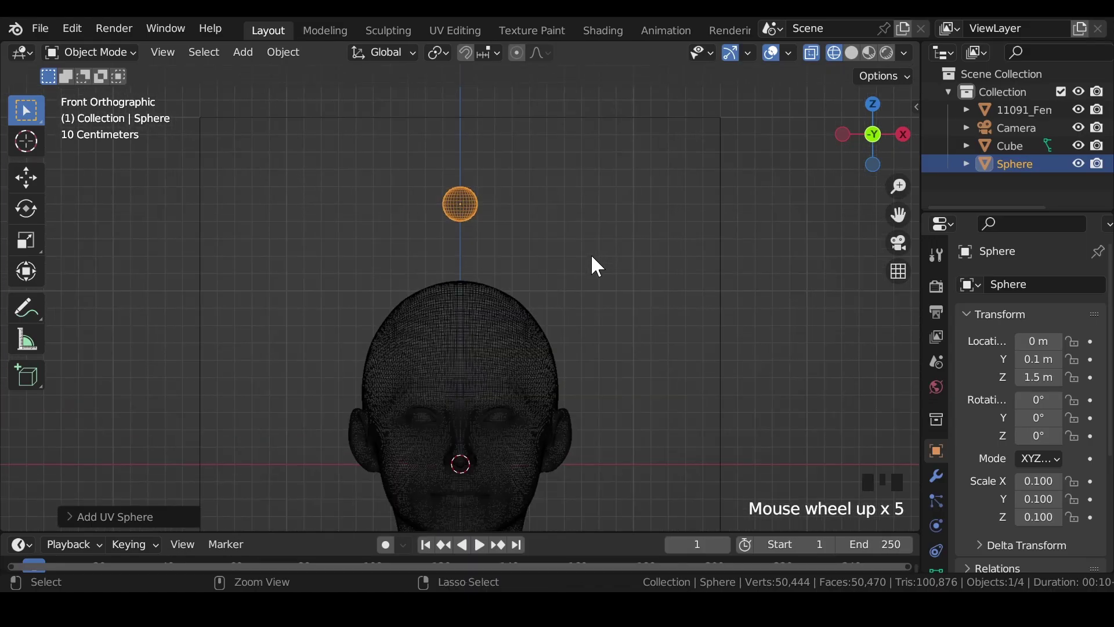
key("ctrl+s")
Add Fluid physics to the sphere and set its fluid type to Flow.
scroll(592, 257, "down", 3)
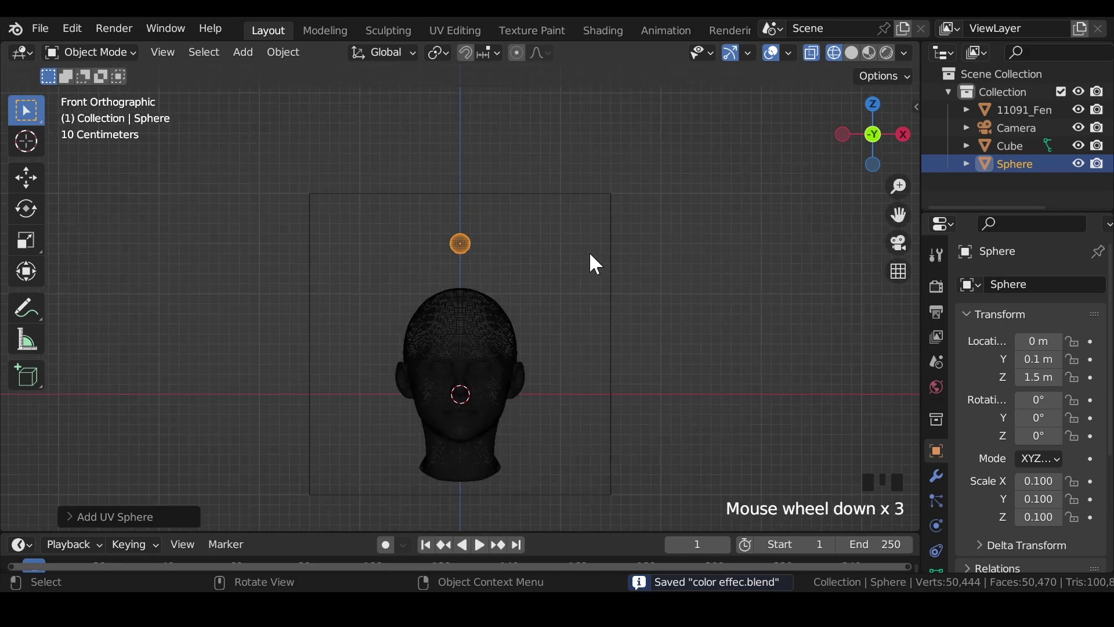
left_click(482, 319)
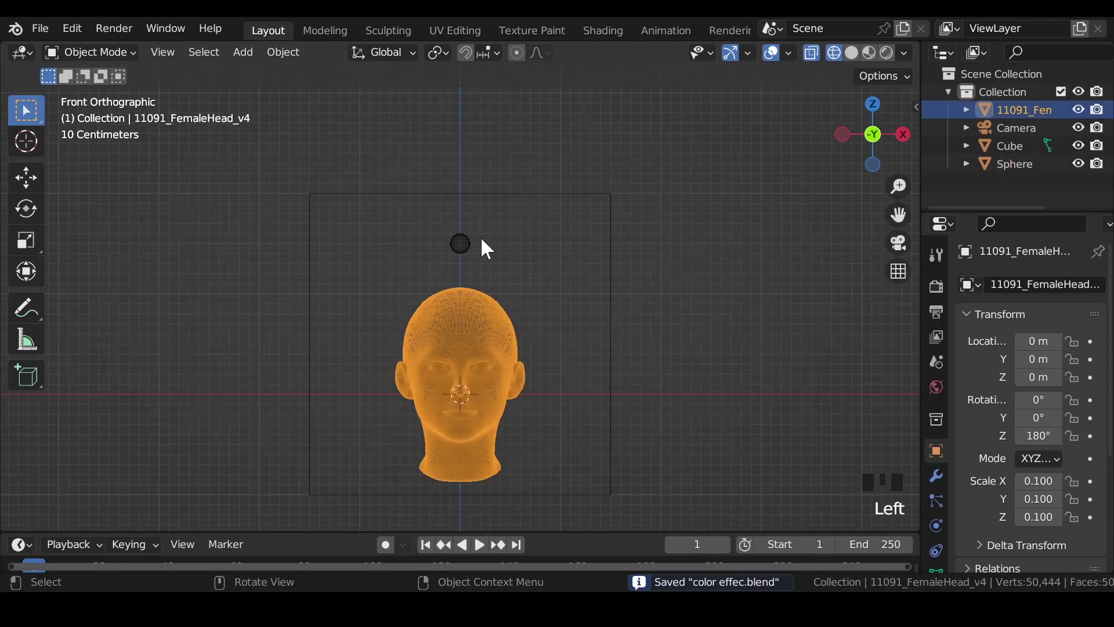
left_click(459, 241)
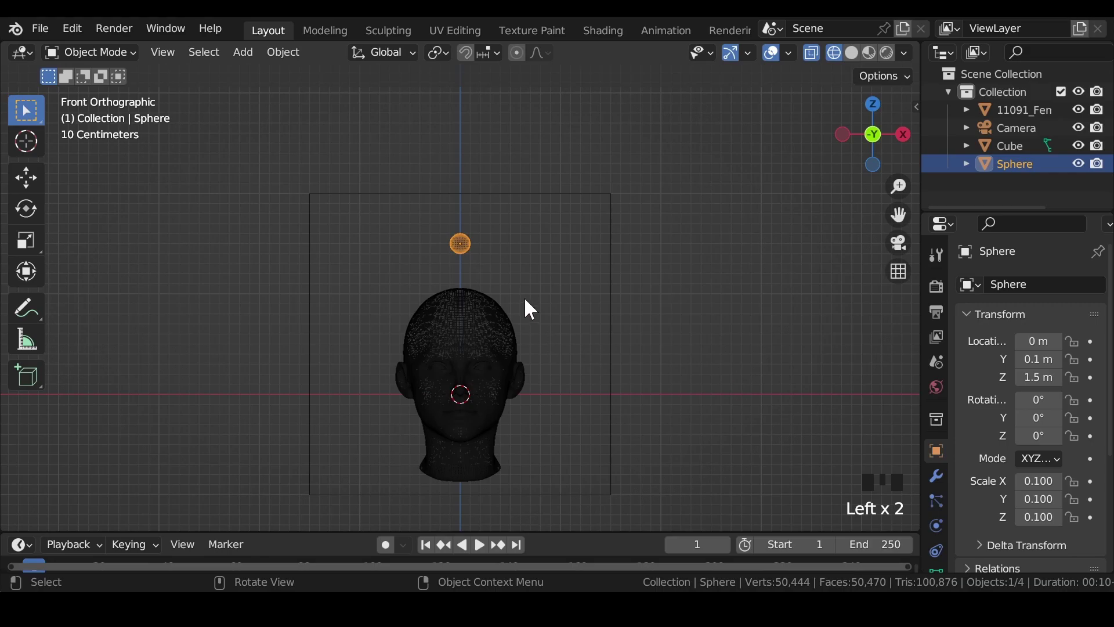
scroll(526, 301, "down", 2)
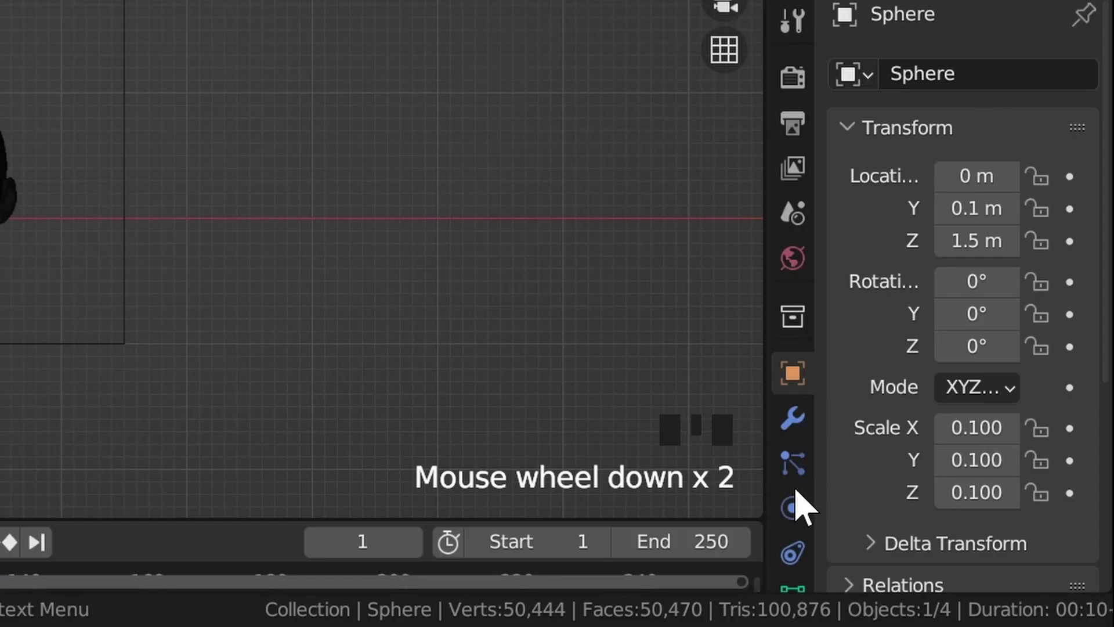
left_click(794, 507)
left_click(975, 255)
scroll(952, 415, "down", 4)
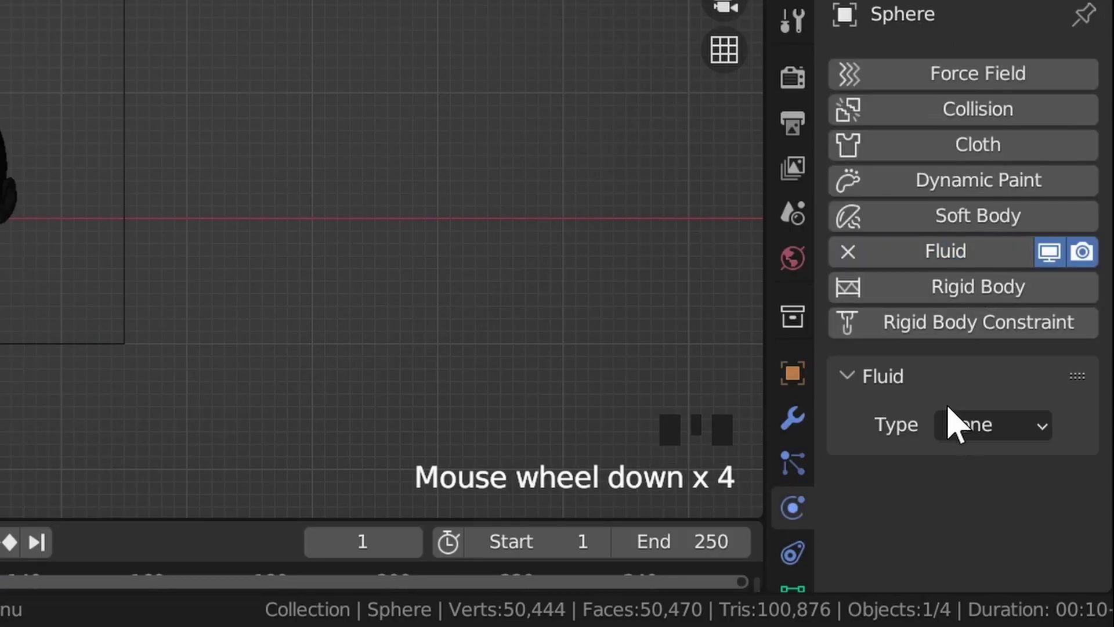
left_click(953, 424)
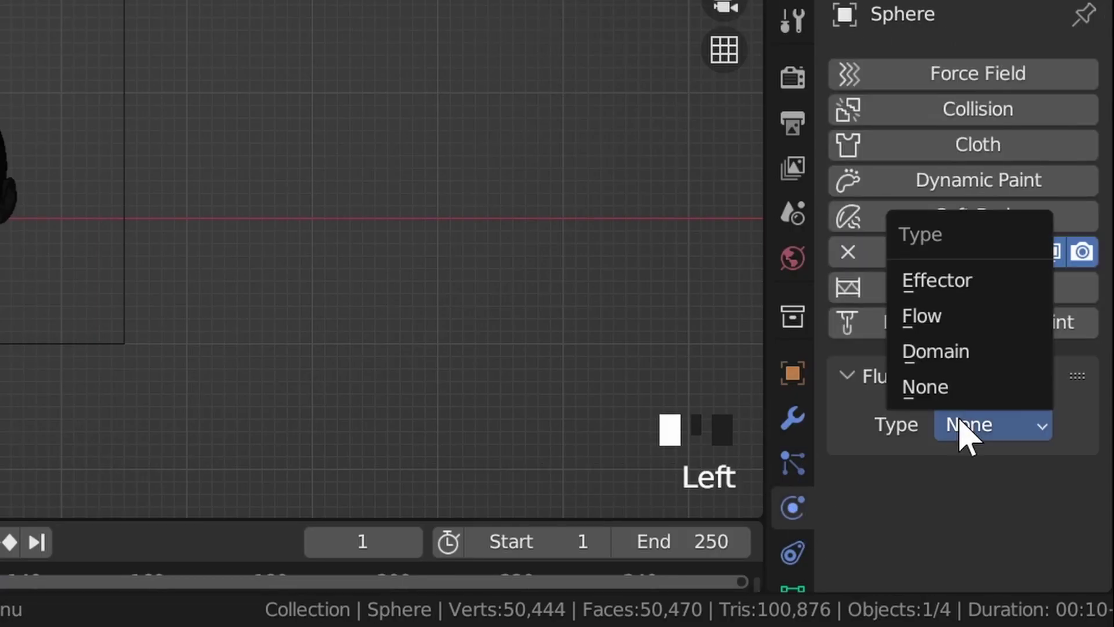
left_click(960, 334)
Set the sphere's flow type to Liquid, its flow behavior to Inflow and its sampling substeps to 1.
scroll(965, 334, "down", 6)
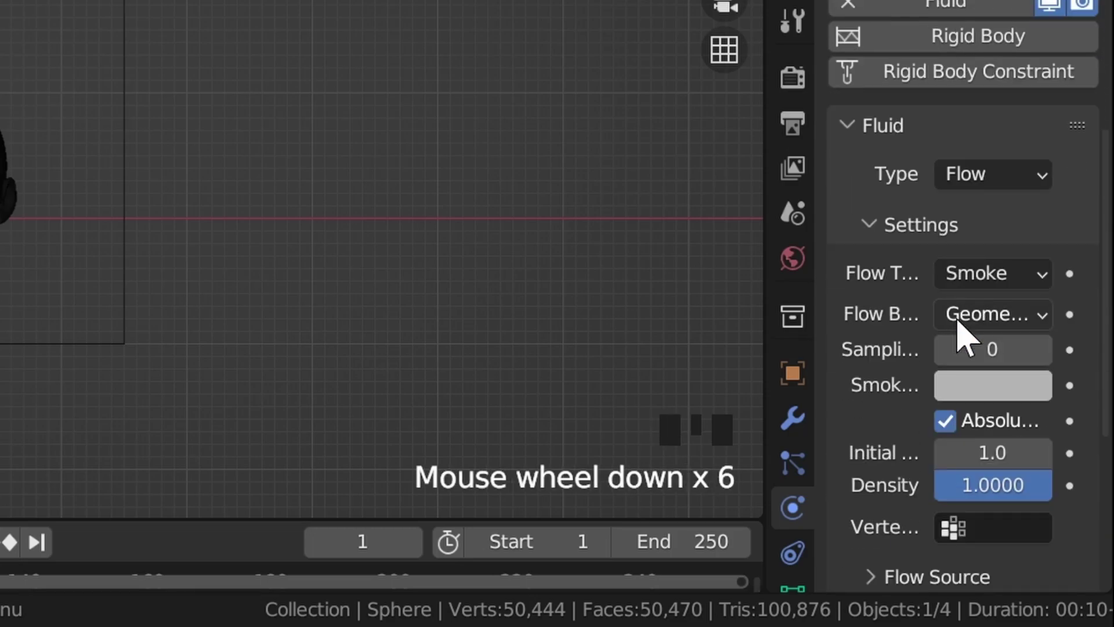
left_click(980, 280)
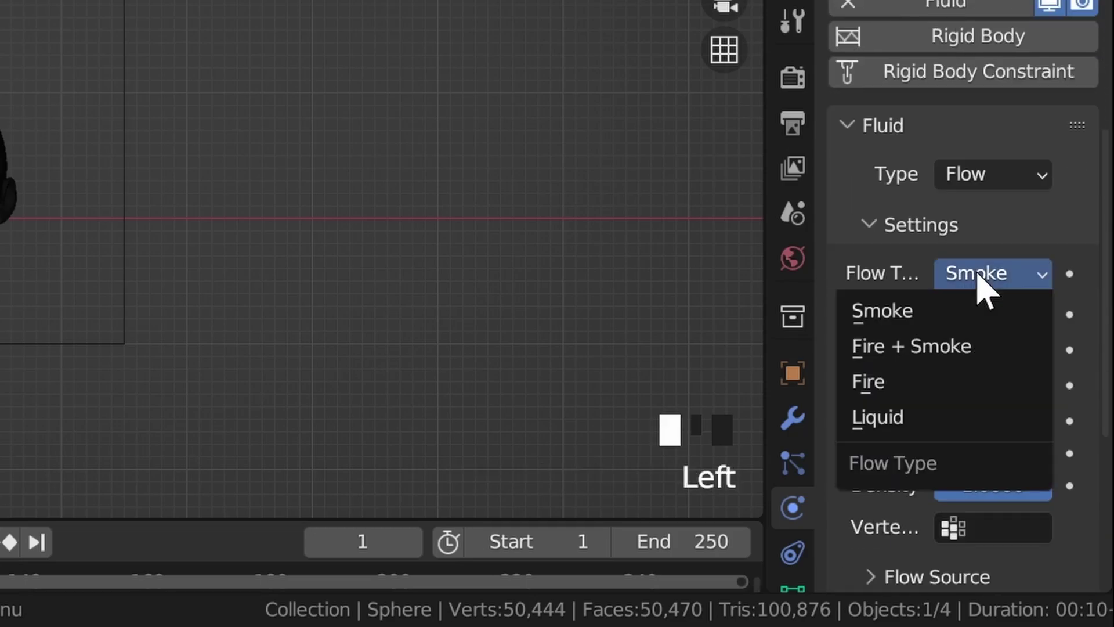
left_click(891, 429)
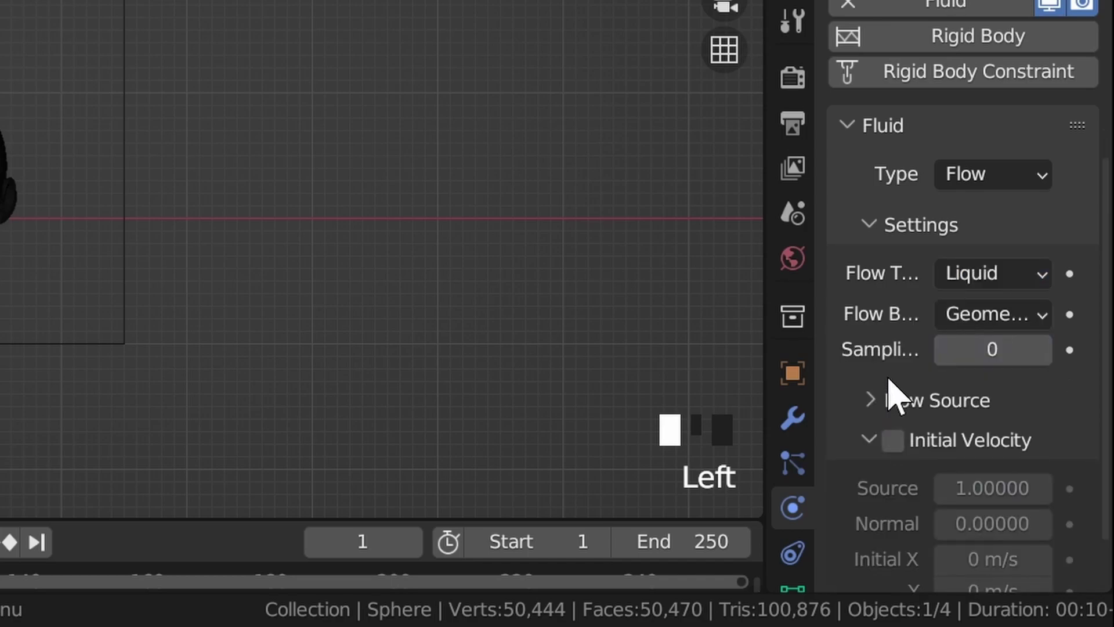
left_click(987, 316)
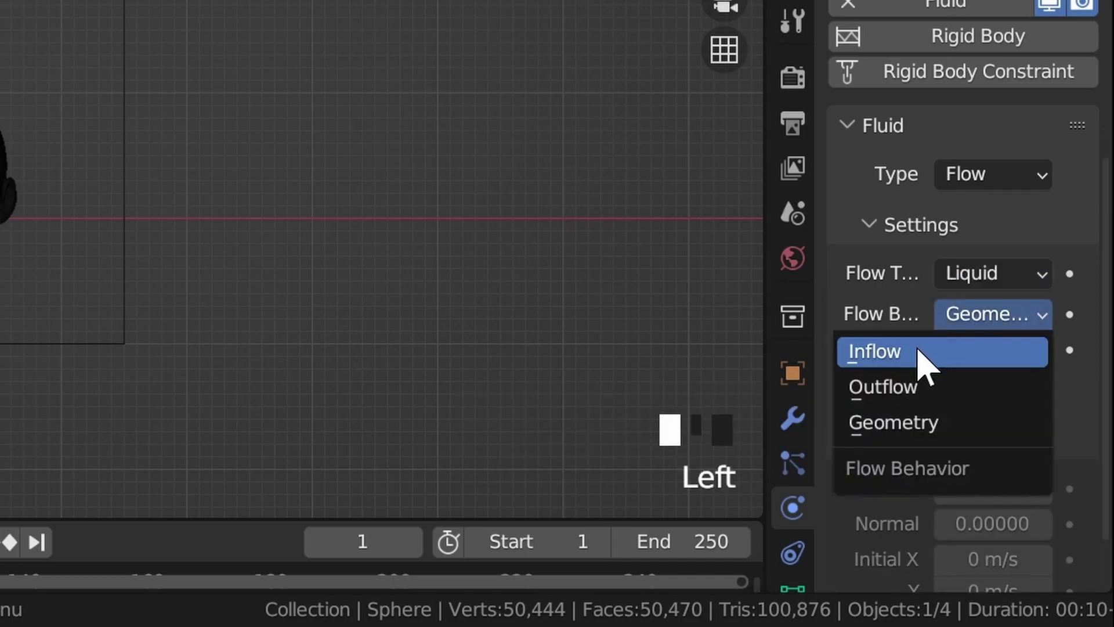
left_click(850, 352)
left_click(1045, 386)
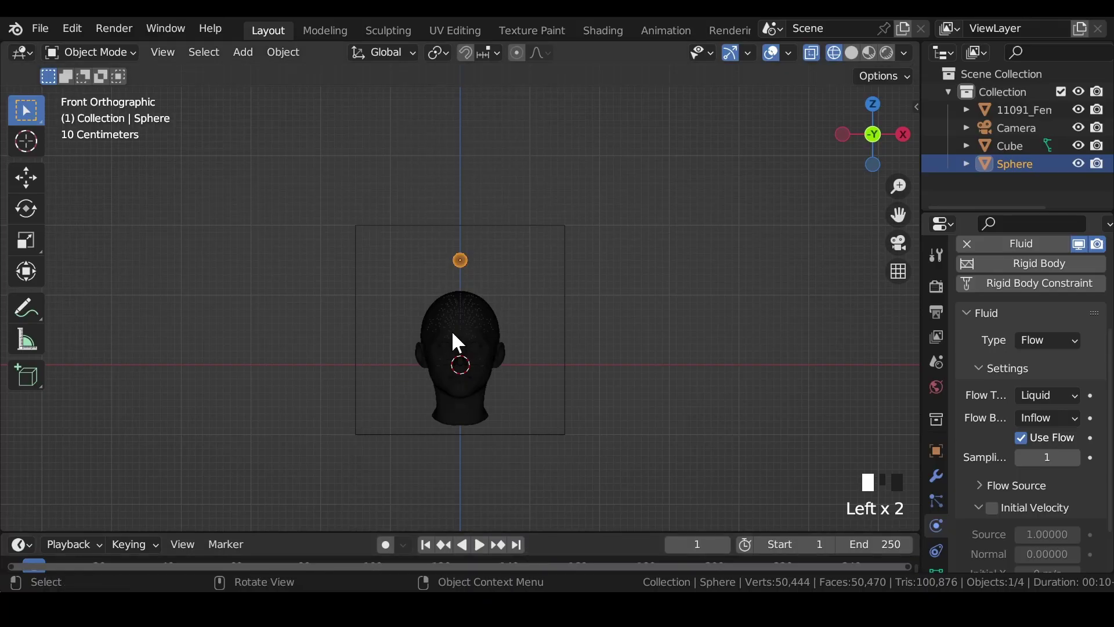
Add Fluid physics to the female head and set its fluid type to Effector.
left_click(456, 343)
left_click(991, 383)
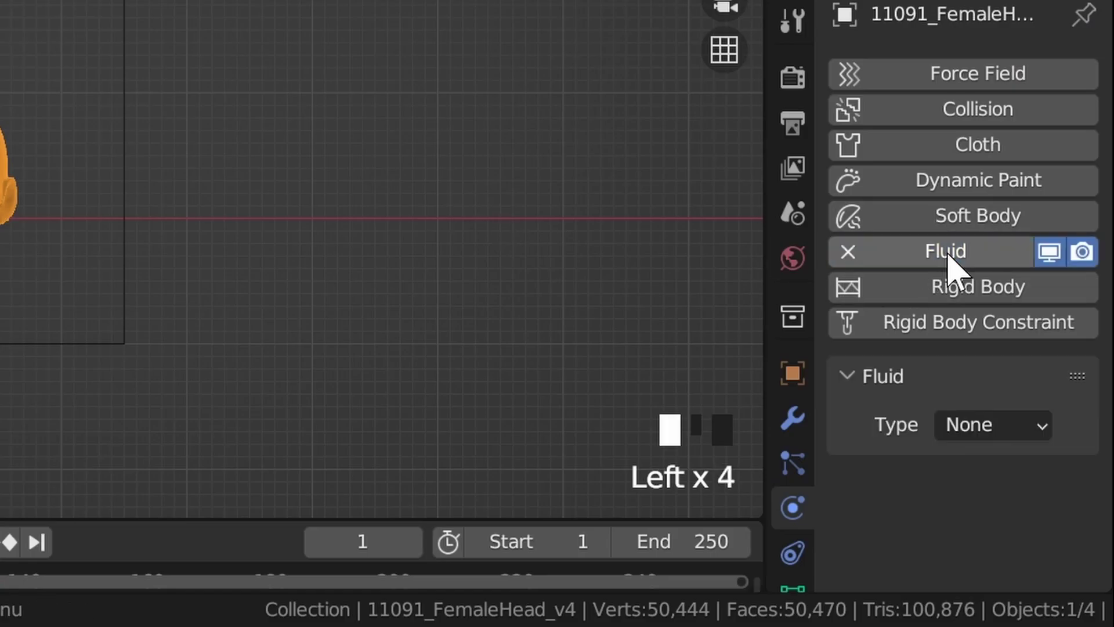
left_click(978, 424)
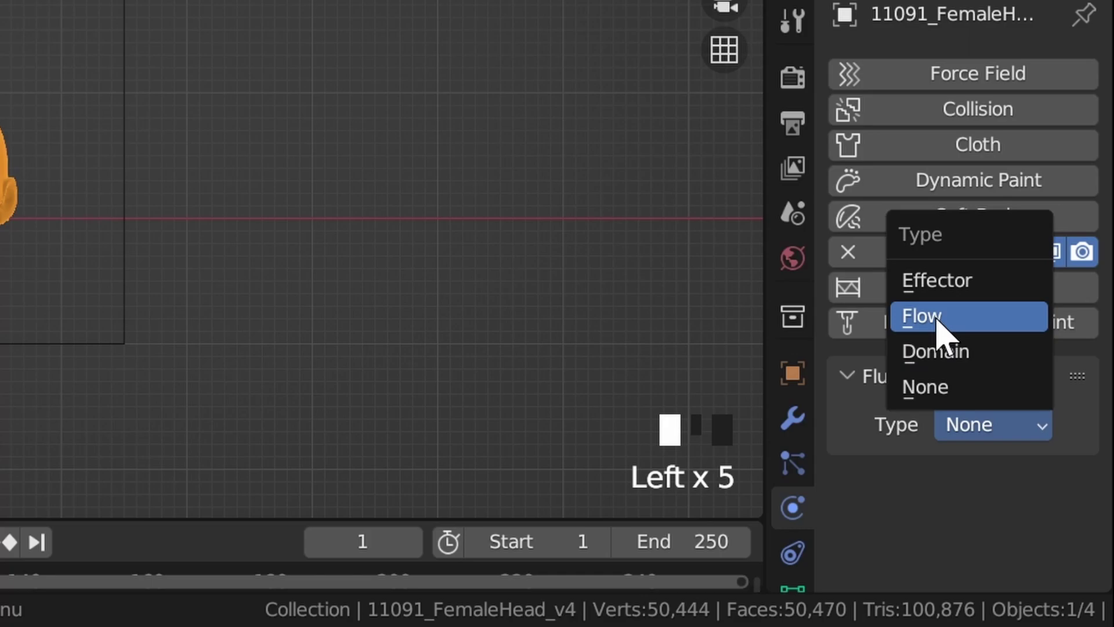
left_click(946, 290)
Set the head effector's sampling substeps to 1 and its surface thickness to 0.05.
scroll(951, 296, "down", 6)
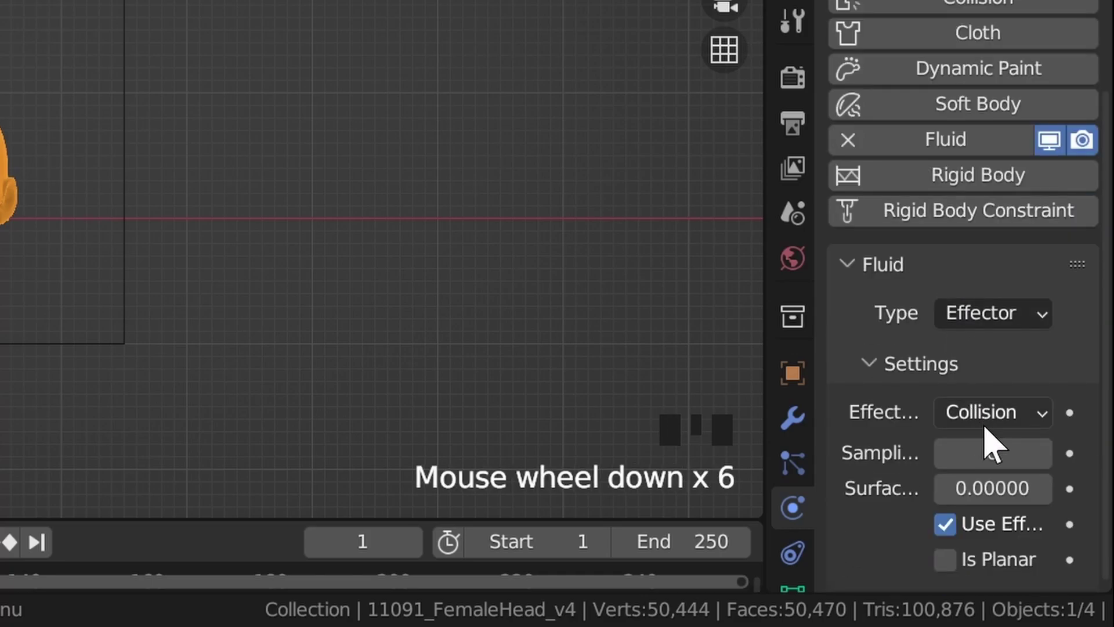
left_click(1040, 453)
left_click(995, 491)
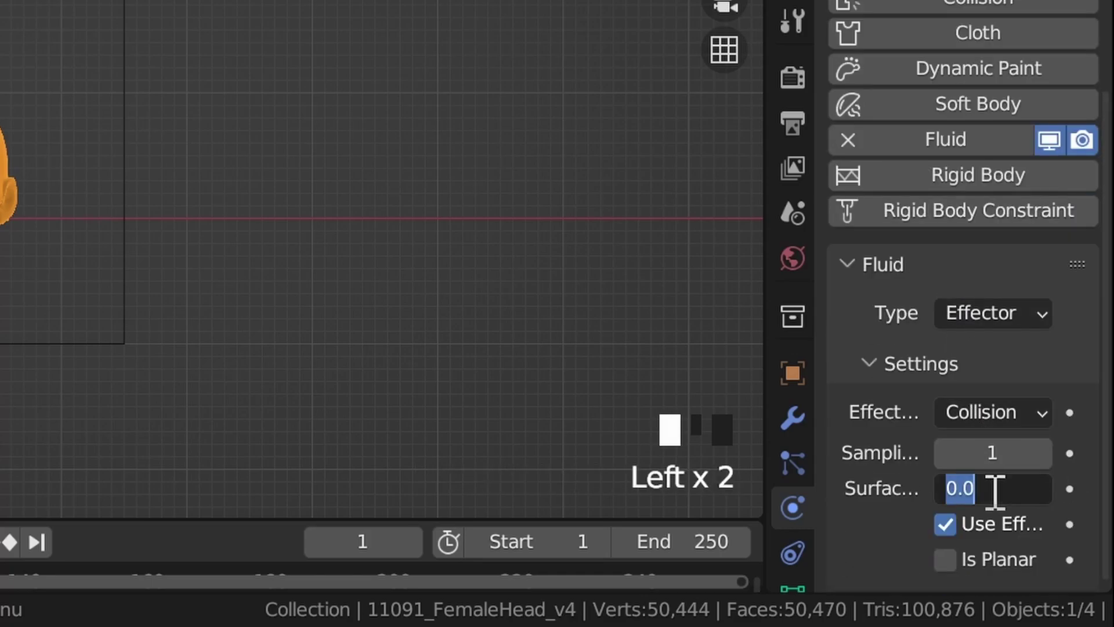
type(".05")
key("Return")
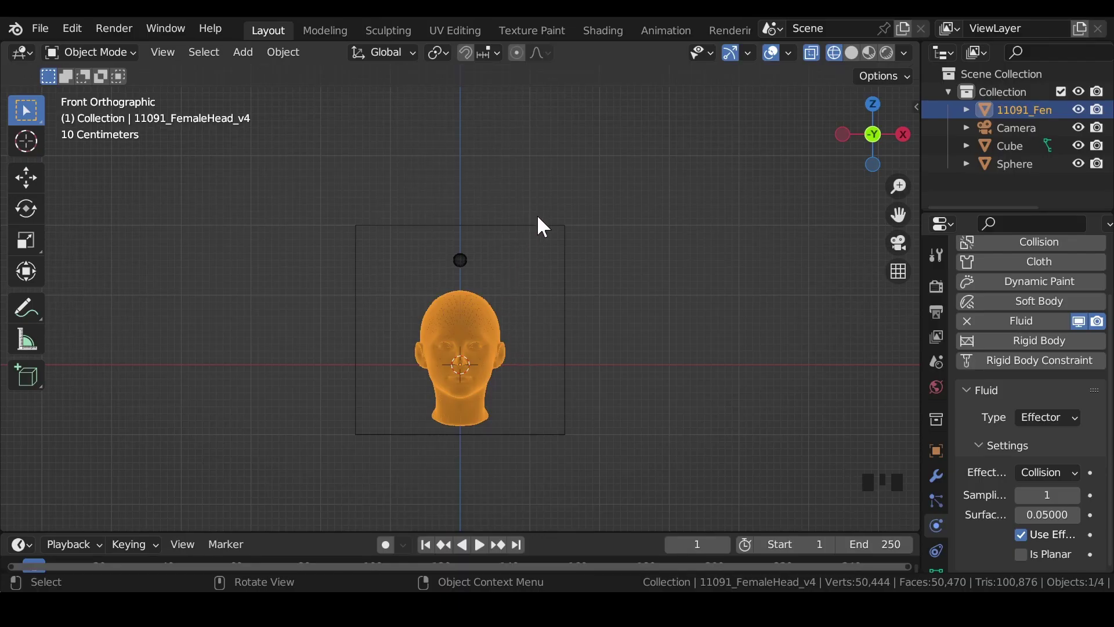
Add Fluid physics to the cube around the head and set its fluid type to Domain.
left_click(542, 225)
left_click(1094, 383)
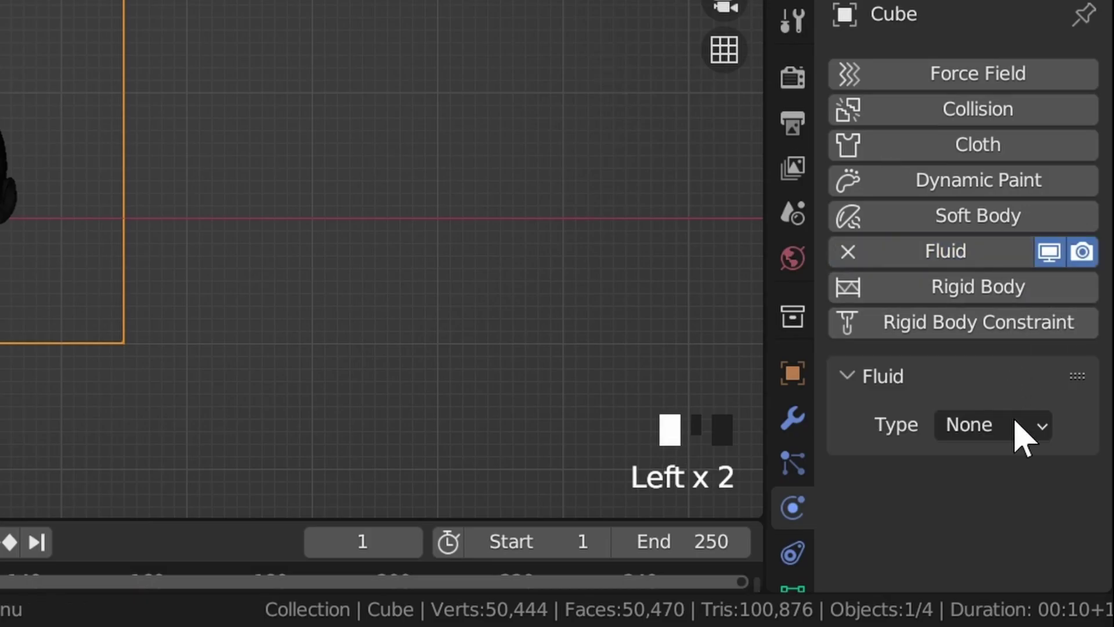
left_click_drag(1016, 429, 931, 354)
scroll(923, 424, "down", 6)
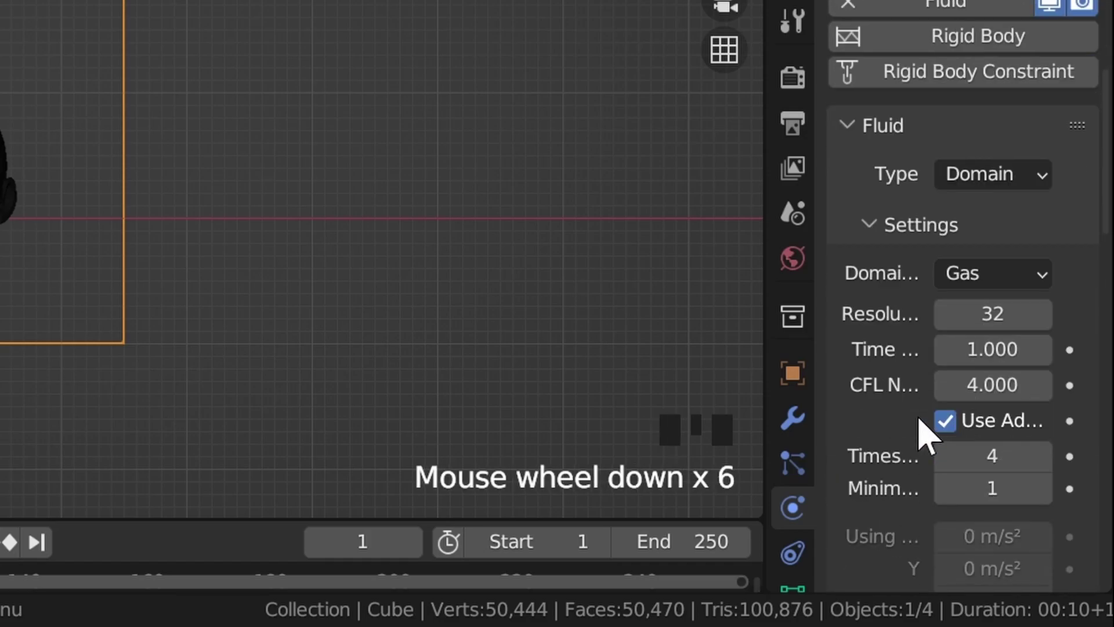
Set the cube domain's resolution divisions to 64 and save the file.
left_click(1022, 318)
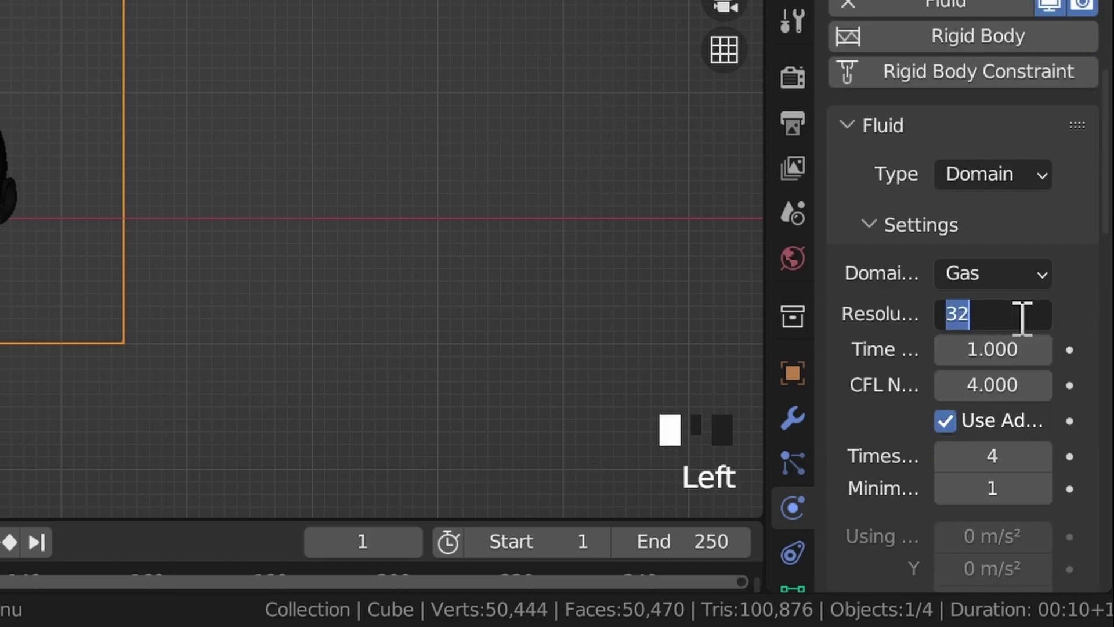
key("Return")
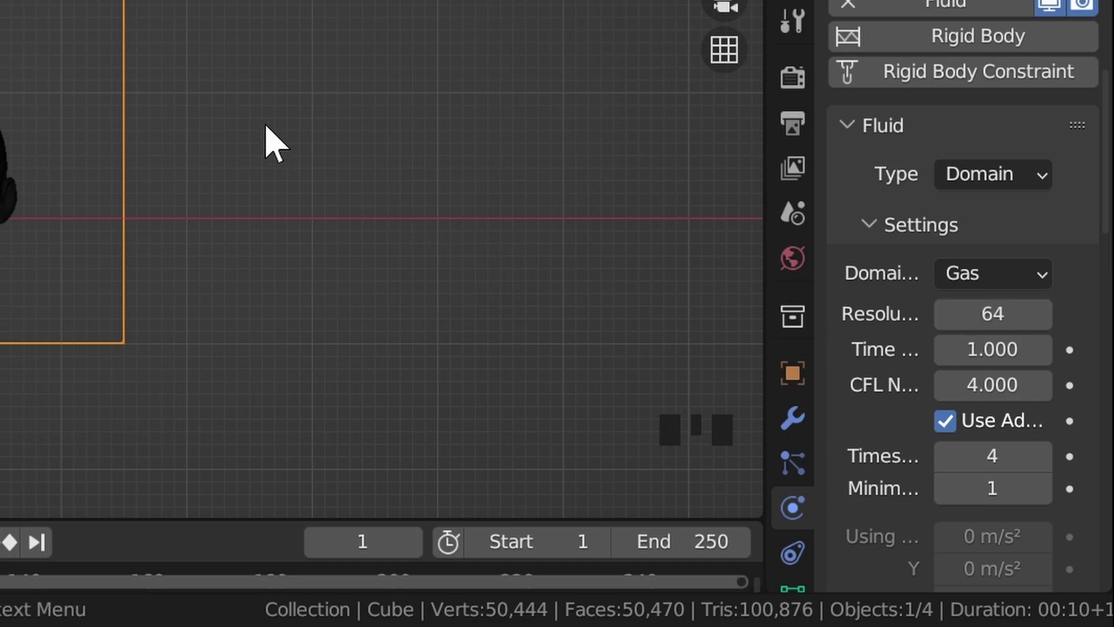
key("ctrl+s")
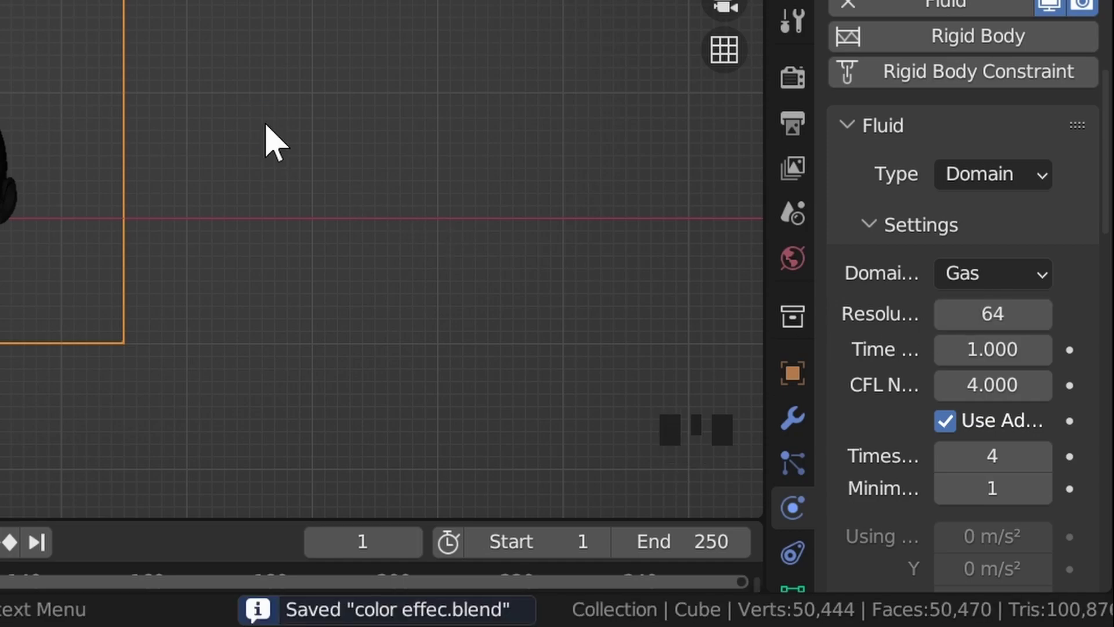
Set the cube domain's resolution divisions to 50 and save the file.
left_click(1016, 316)
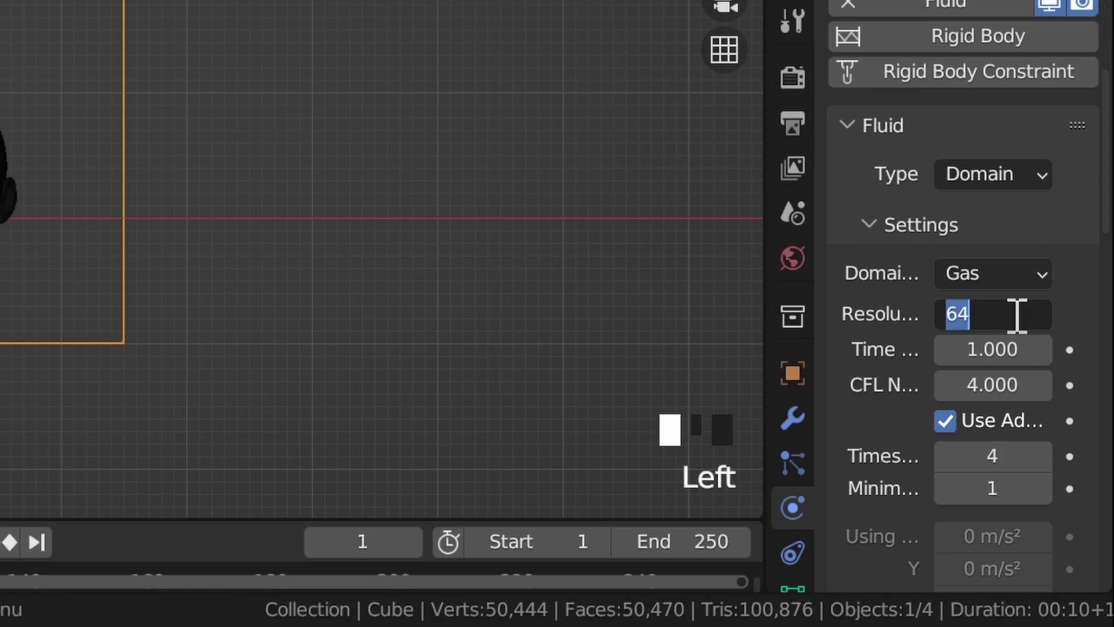
key("Return")
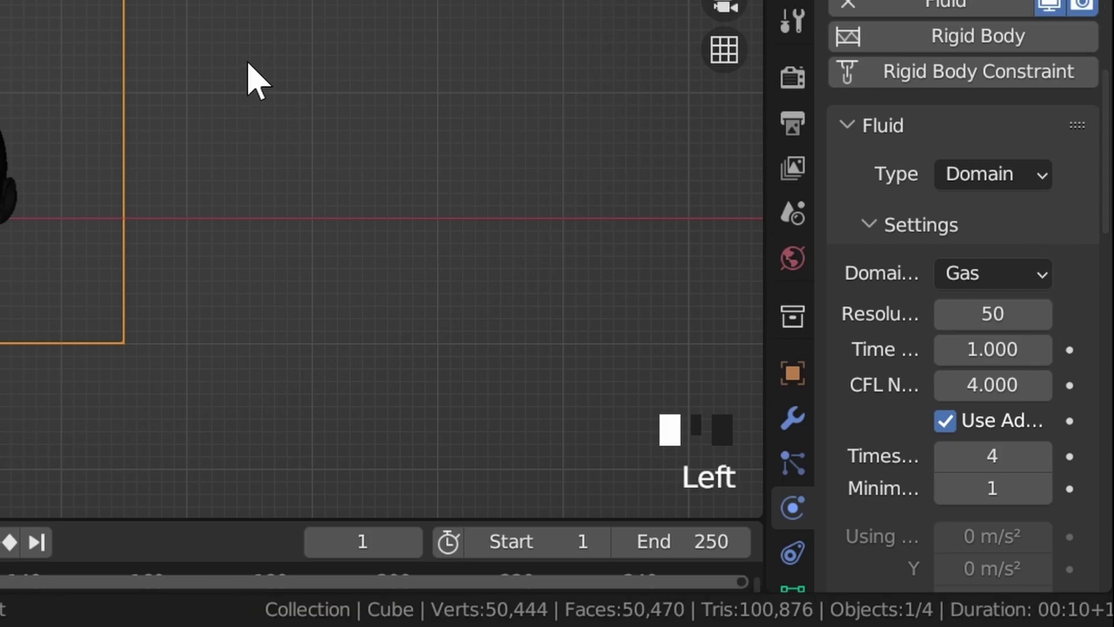
key("ctrl+s")
Change the cube's domain type to Liquid.
scroll(899, 293, "down", 11)
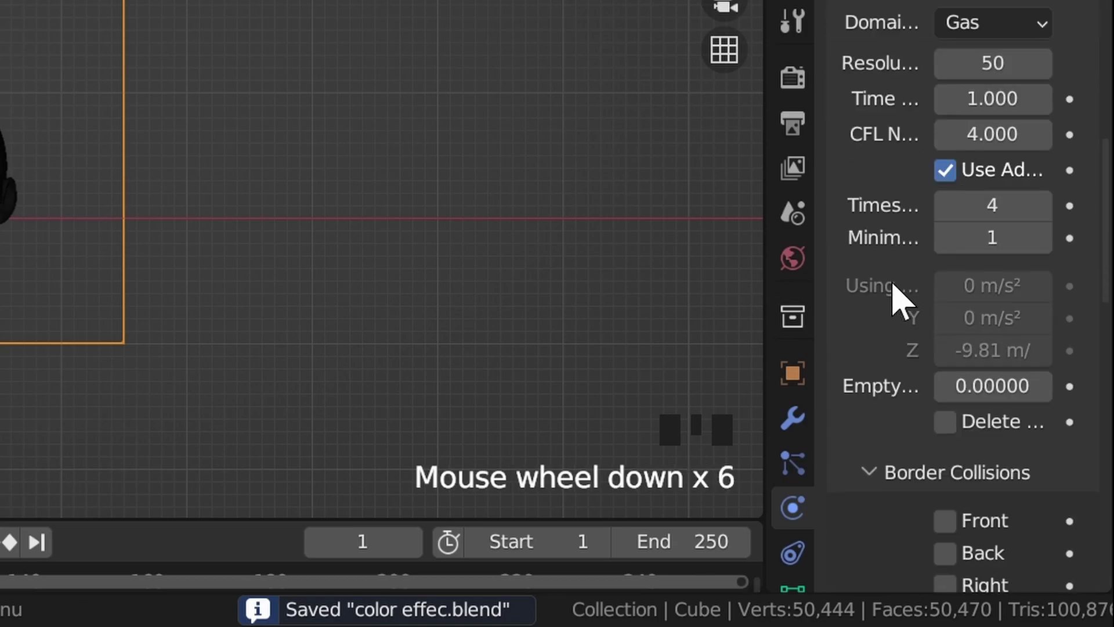
scroll(896, 293, "up", 10)
left_click(960, 232)
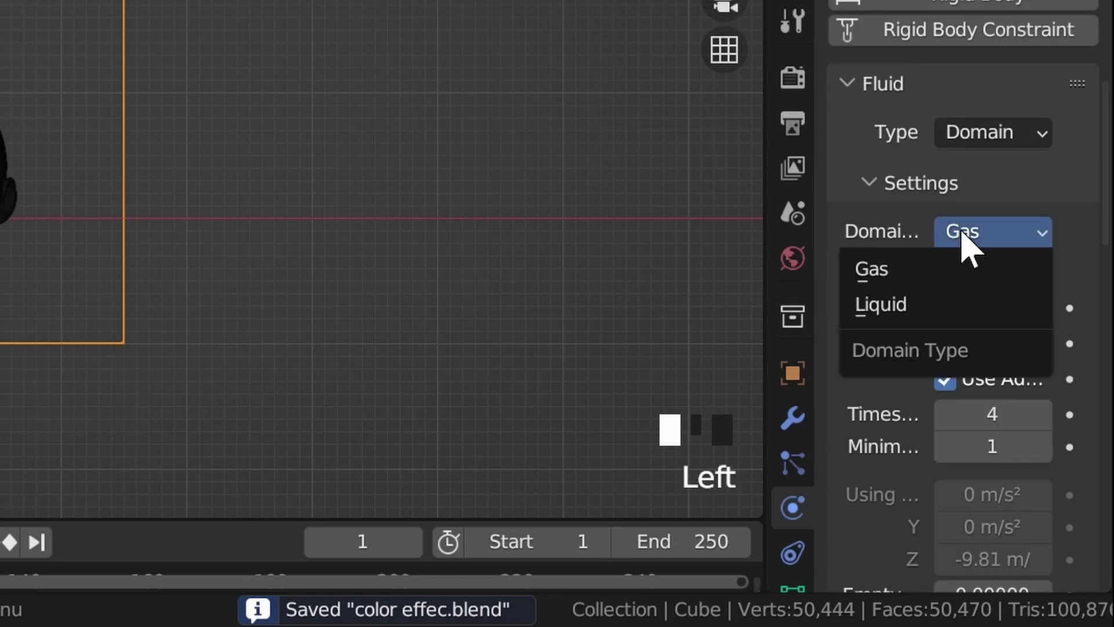
left_click(915, 304)
Enable Diffusion for the liquid domain and set its base to 6 and its exponent to 1.
scroll(884, 301, "down", 14)
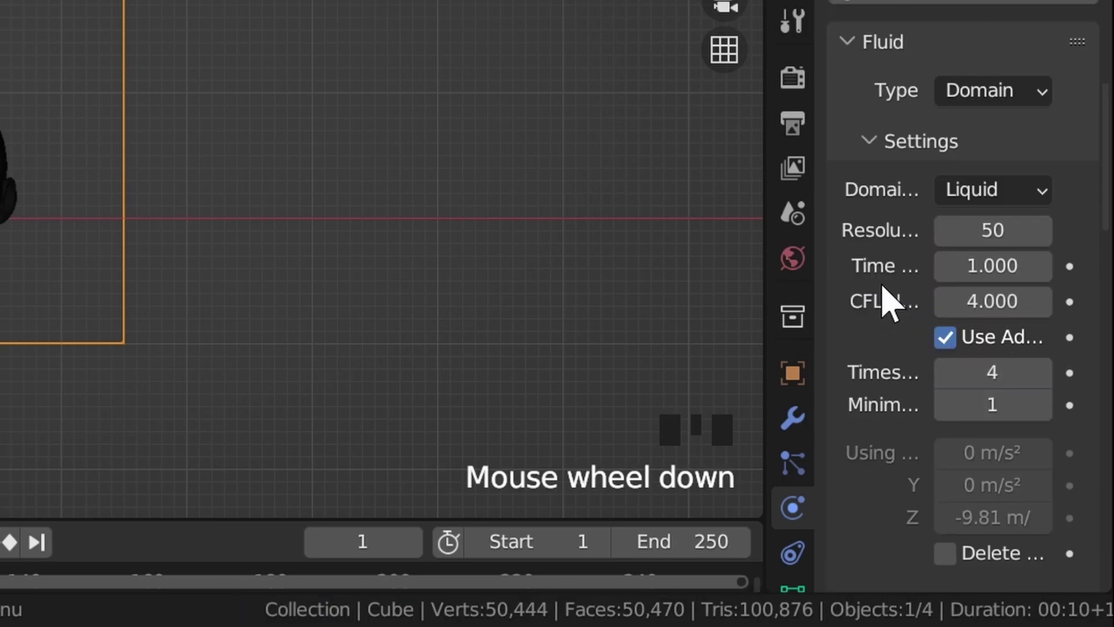
scroll(885, 299, "down", 15)
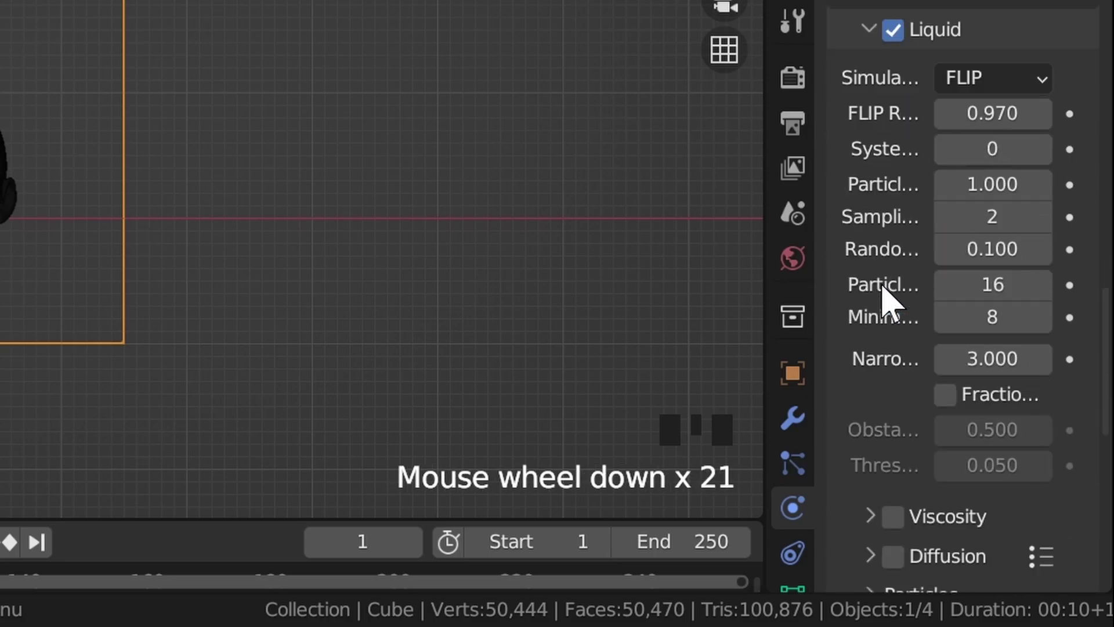
left_click(892, 222)
left_click(870, 221)
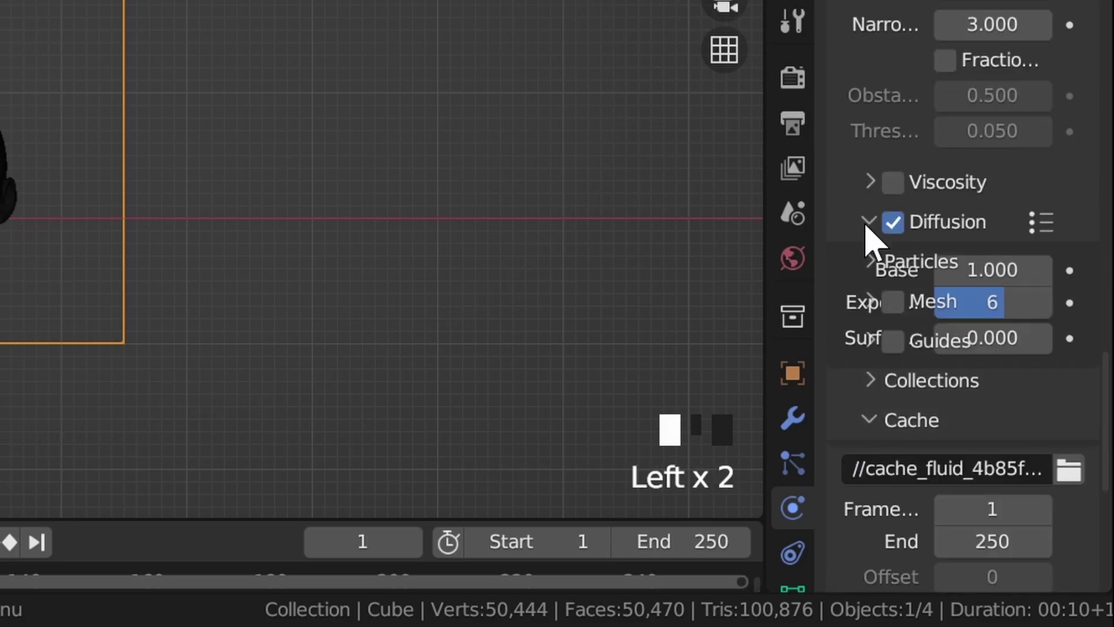
left_click(1001, 270)
type("6")
key("Return")
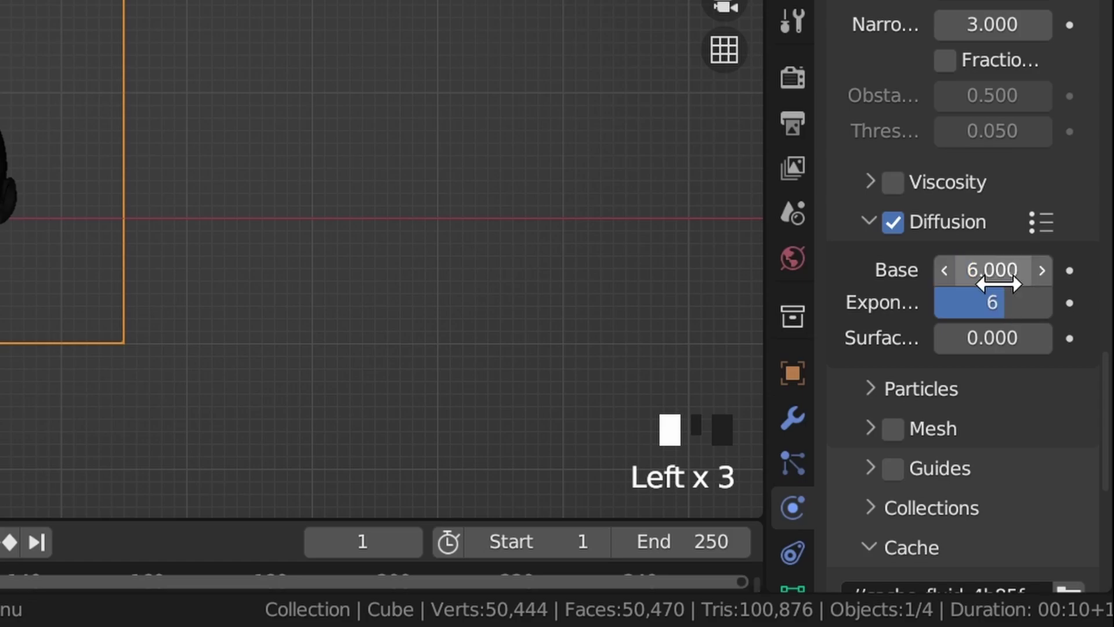
left_click(1009, 297)
key("Return")
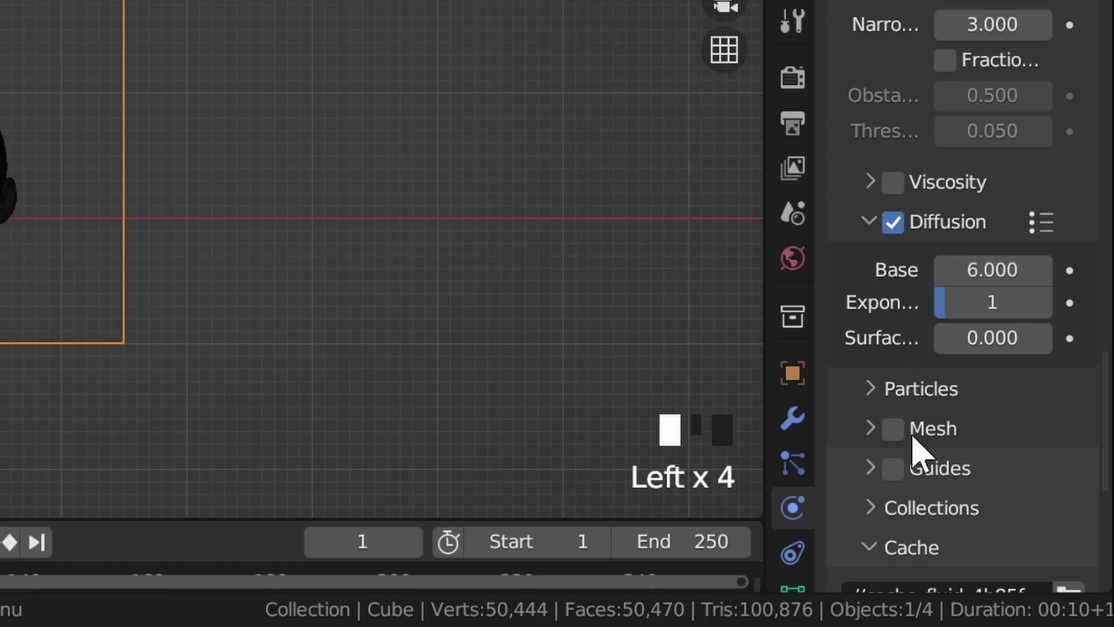
Enable Mesh generation for the liquid domain and set its positive smoothing to 2.
left_click(894, 429)
left_click(883, 428)
scroll(876, 433, "down", 6)
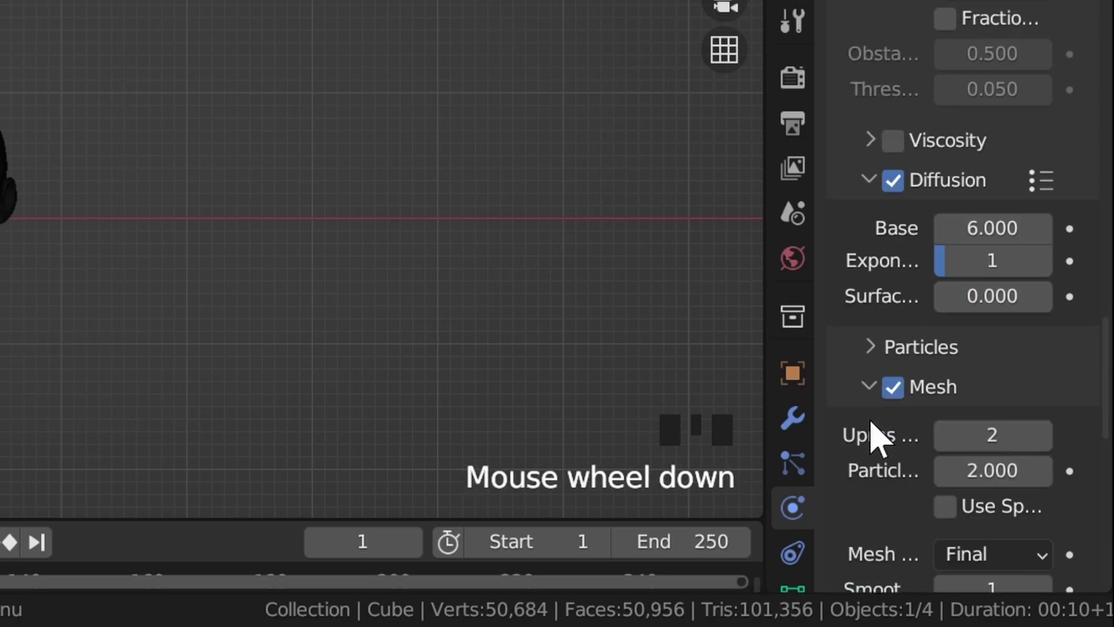
left_click(1042, 381)
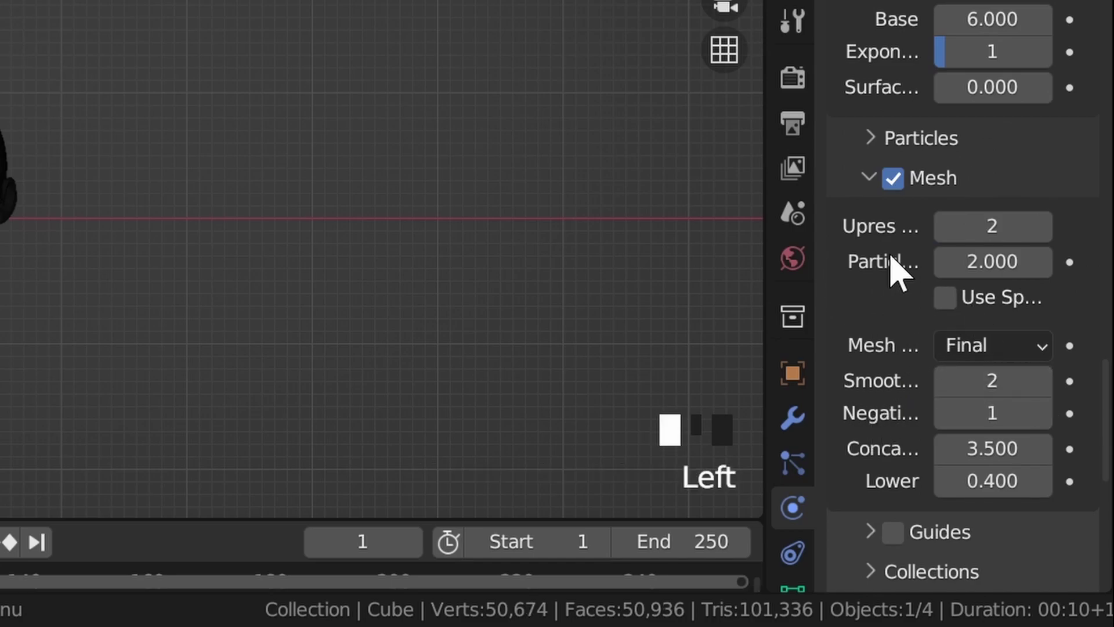
Set the domain's cache type to All and save the file.
scroll(892, 257, "down", 6)
scroll(892, 257, "up", 3)
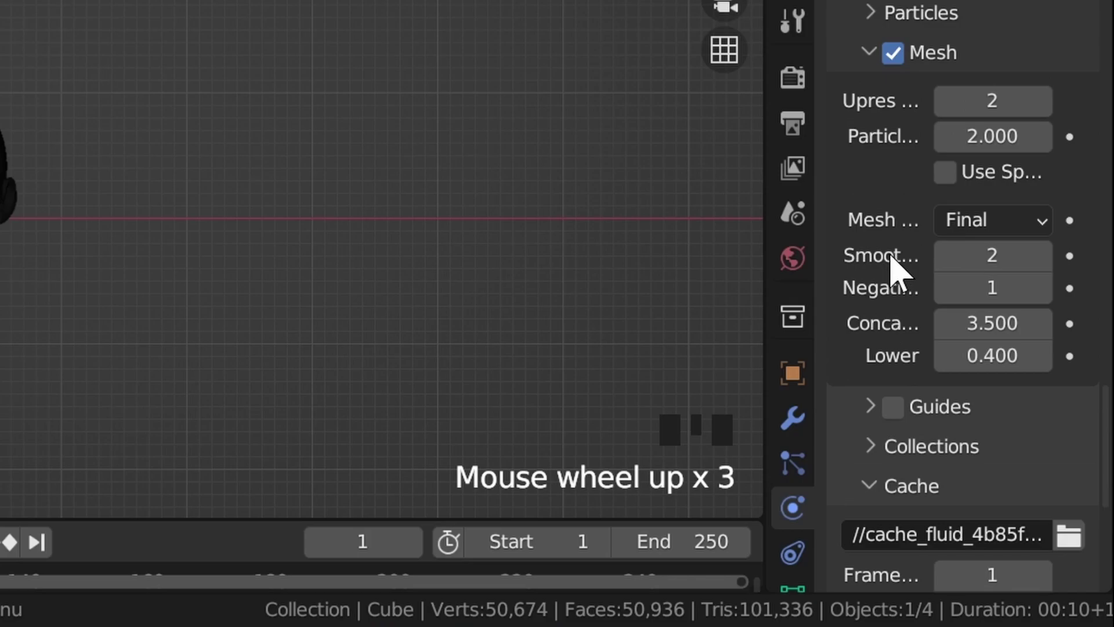
scroll(891, 257, "down", 10)
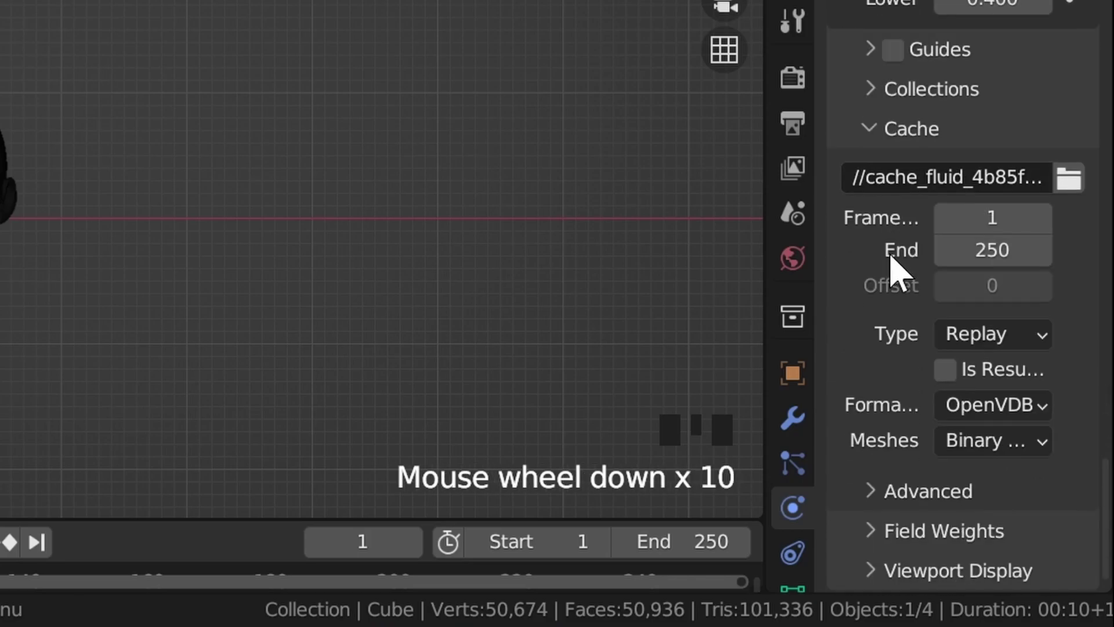
left_click(959, 338)
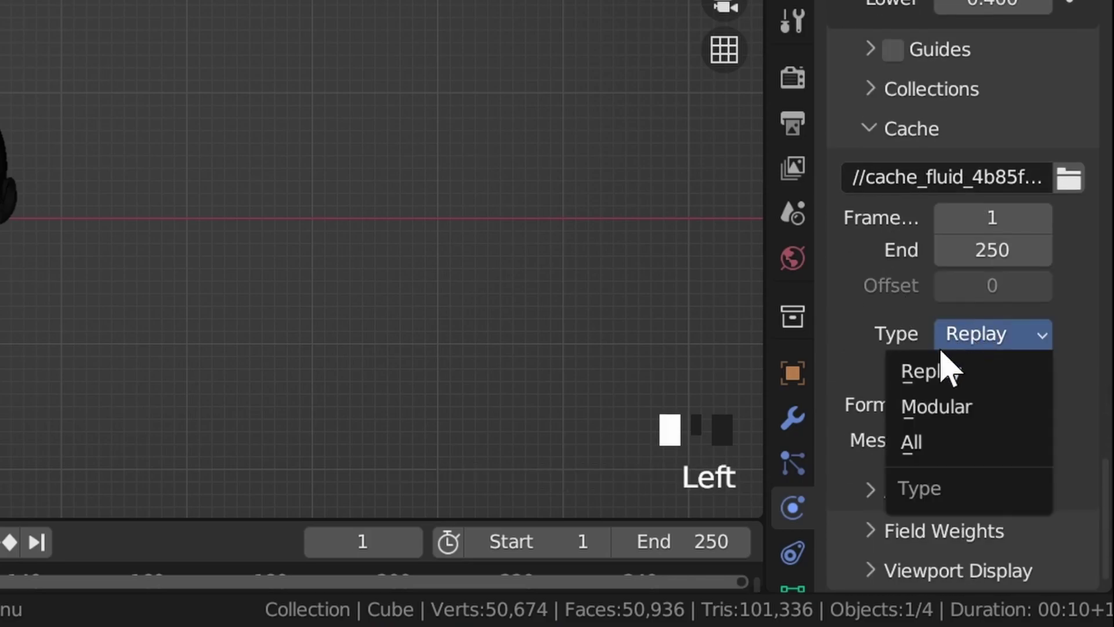
left_click(922, 458)
scroll(892, 358, "down", 4)
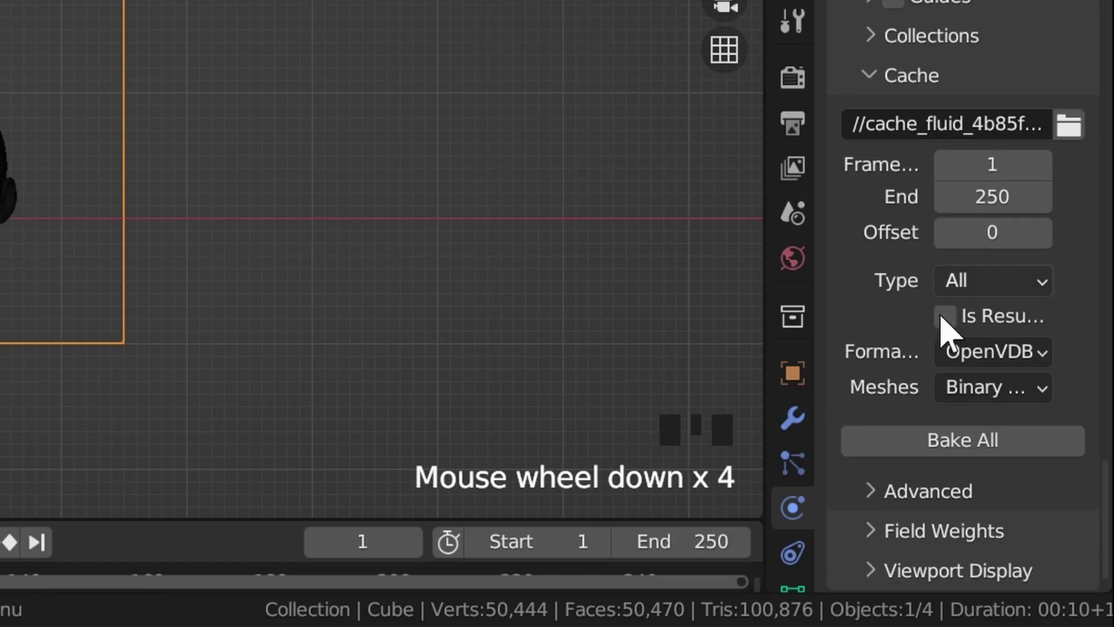
key("ctrl+s")
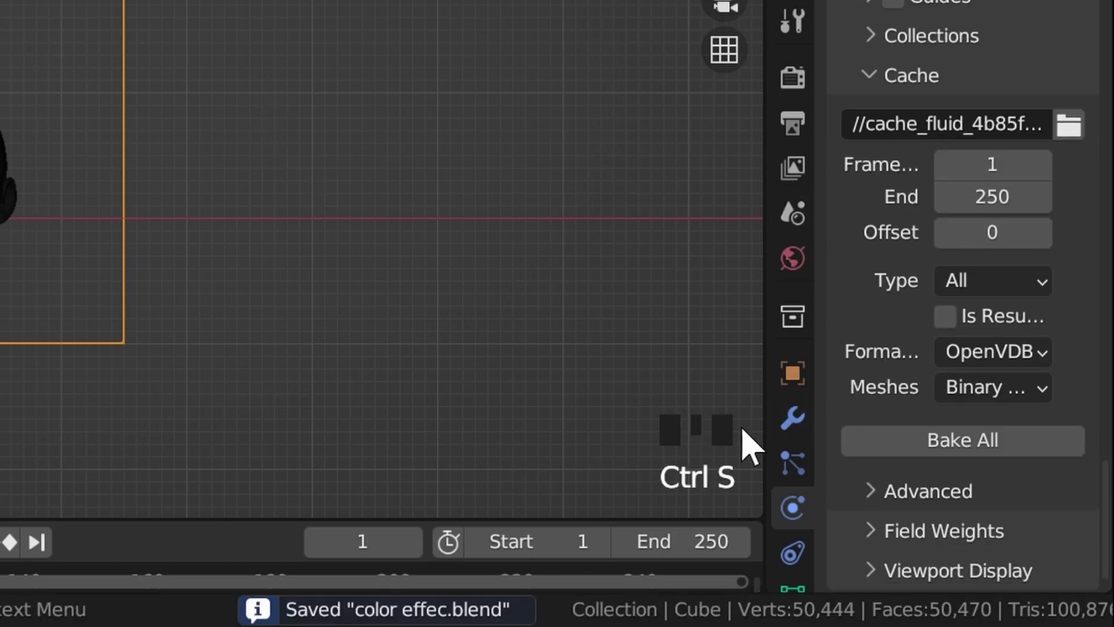
Bake the whole fluid simulation, and enlarge the timeline to go to frame 120.
left_click(941, 448)
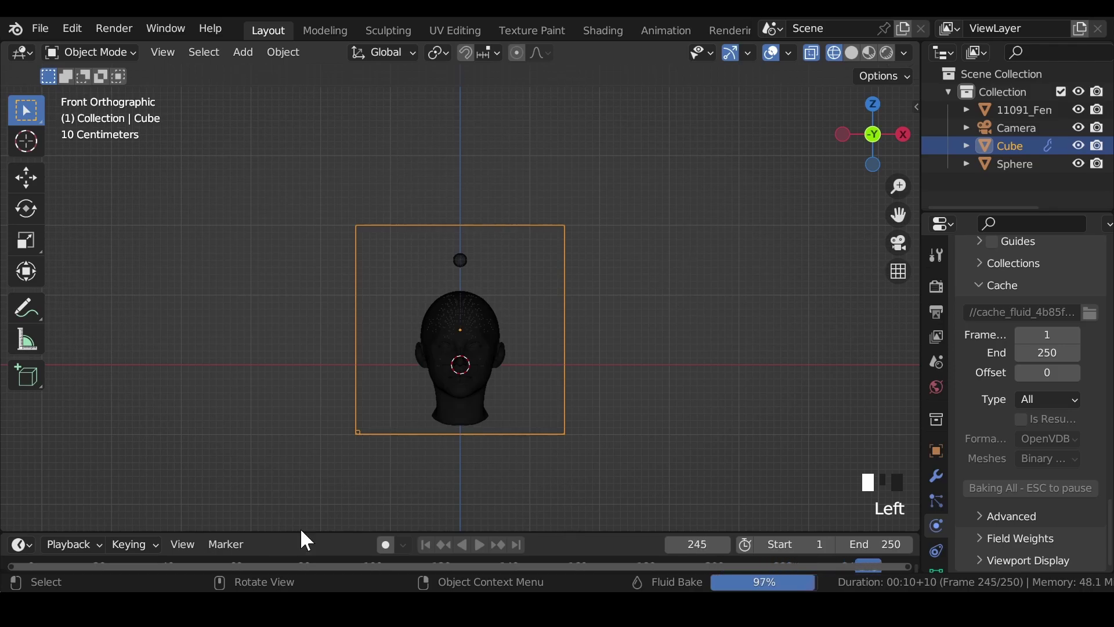
left_click_drag(569, 532, 440, 473)
left_click(591, 451)
scroll(570, 325, "up", 5)
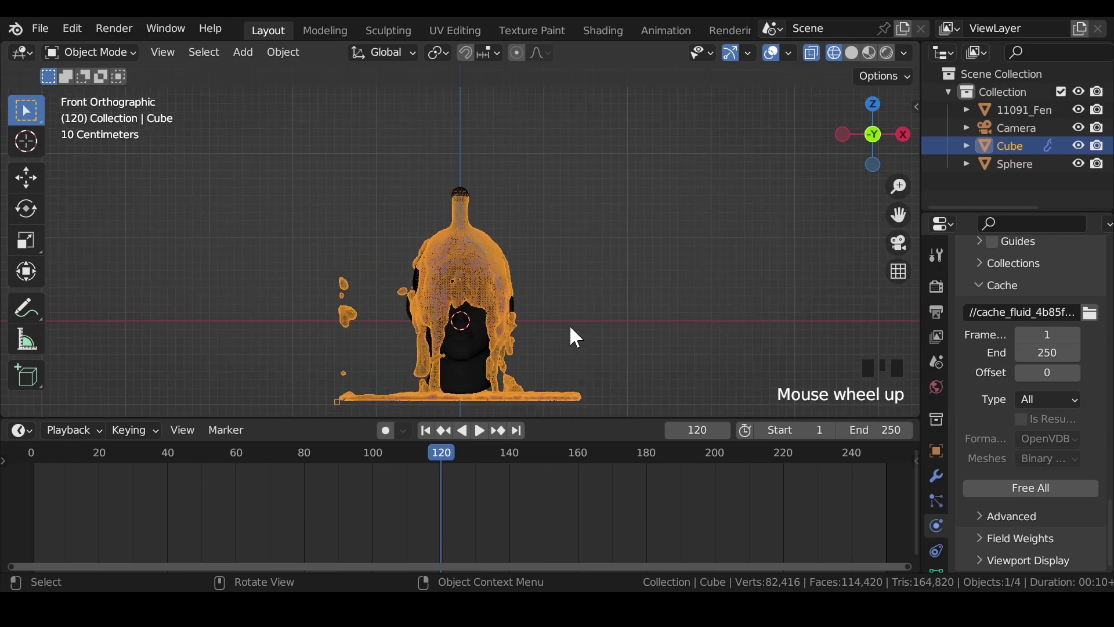
Apply Shade Smooth to the fluid mesh in solid viewport shading and save the file.
left_click(851, 53)
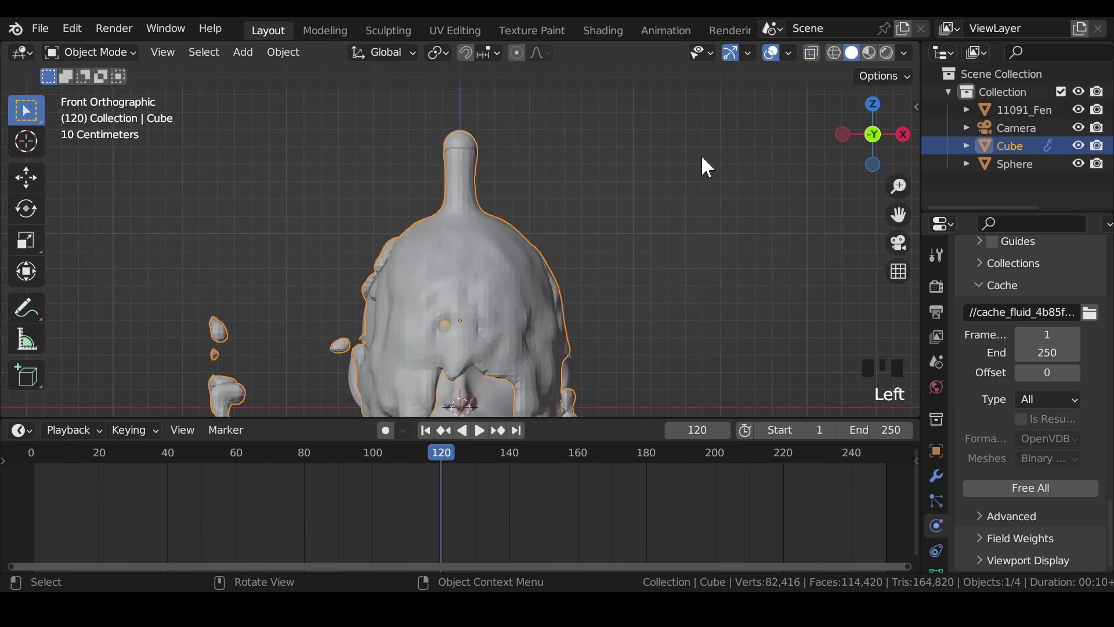
scroll(385, 294, "up", 3)
right_click(510, 231)
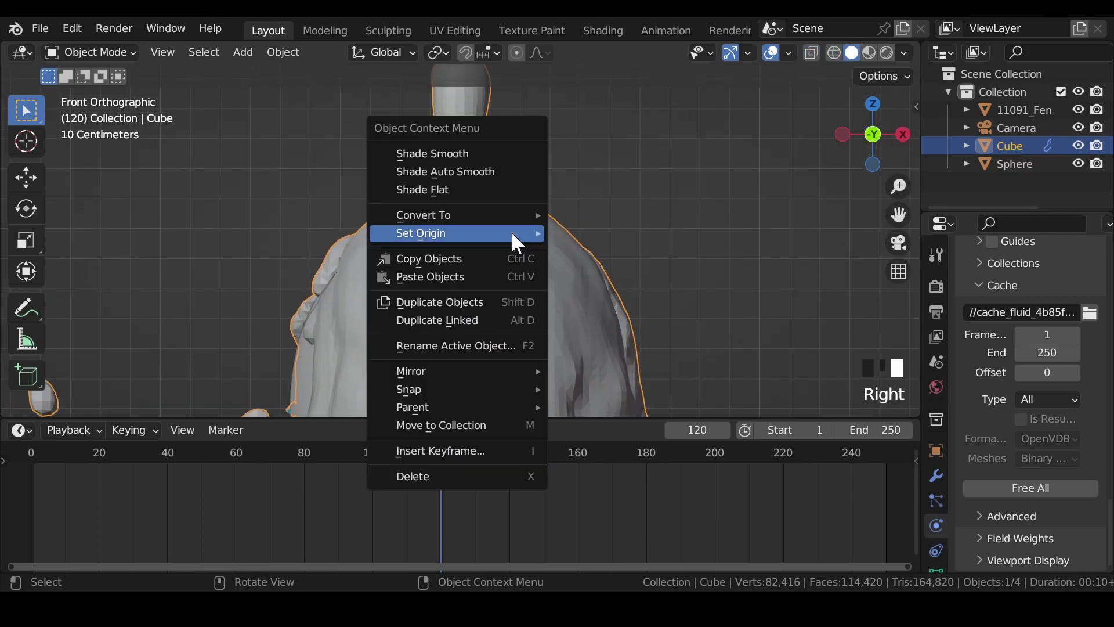
left_click(487, 153)
scroll(462, 293, "down", 4)
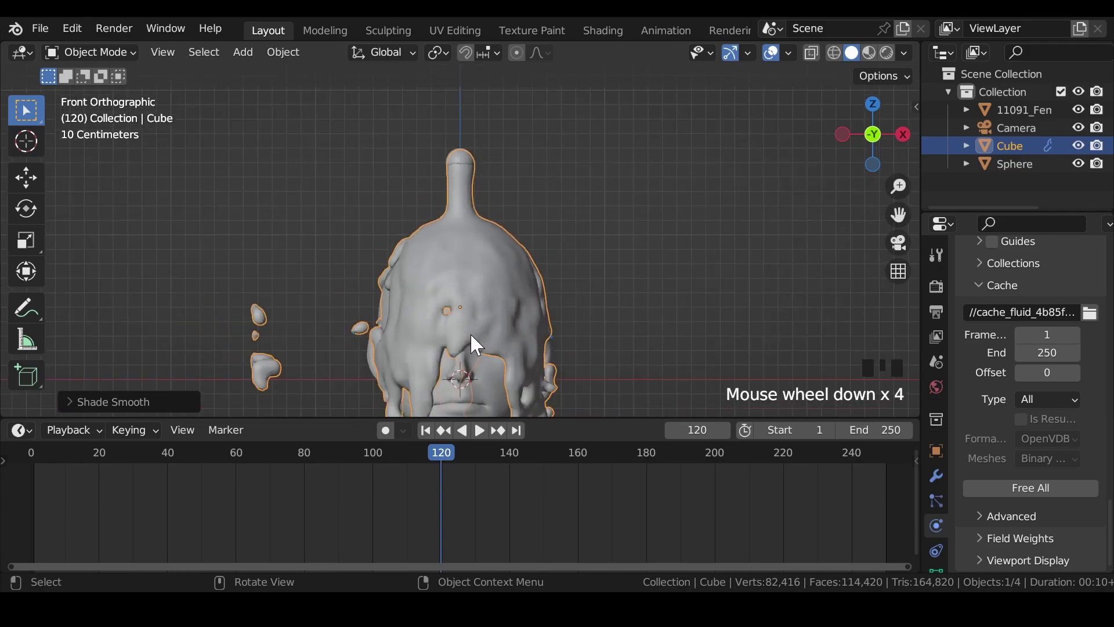
scroll(560, 275, "down", 3)
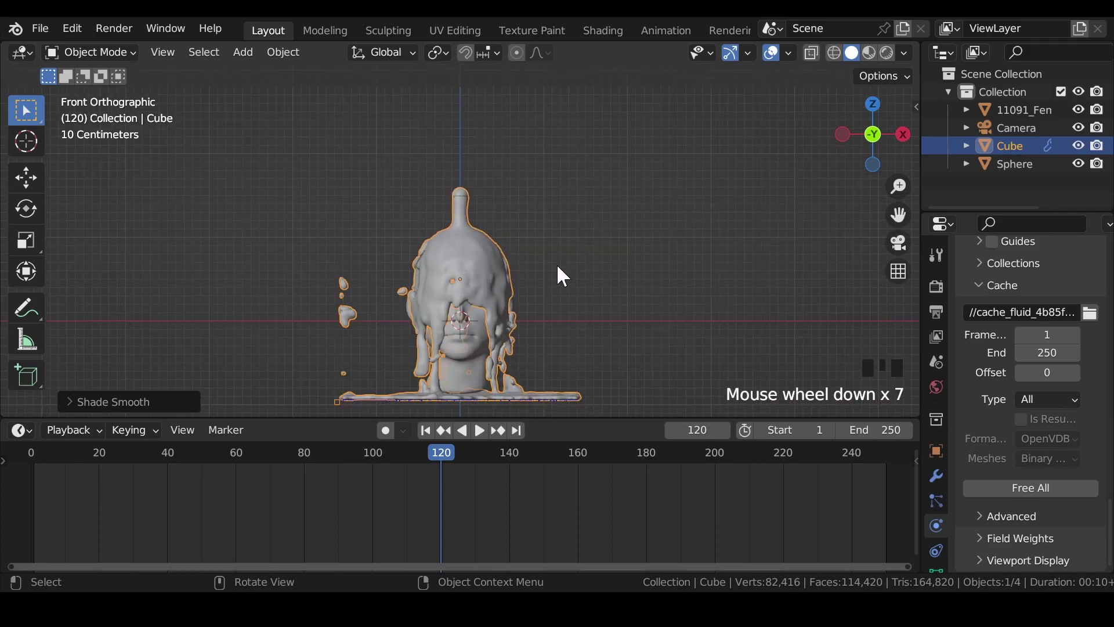
key("KP_1")
scroll(558, 269, "down", 1)
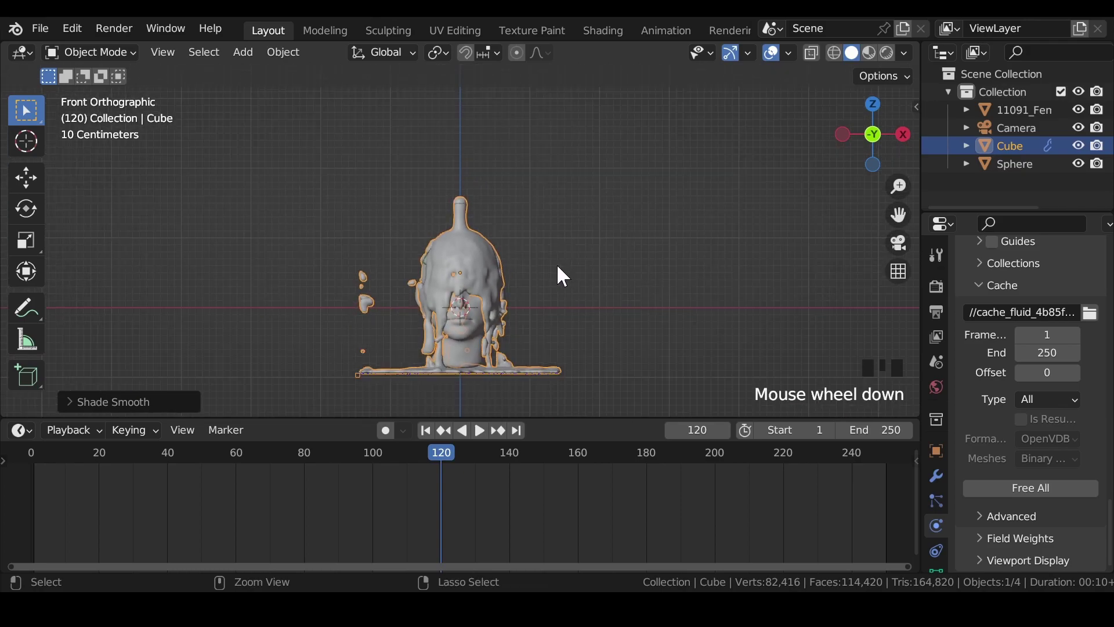
key("ctrl+s")
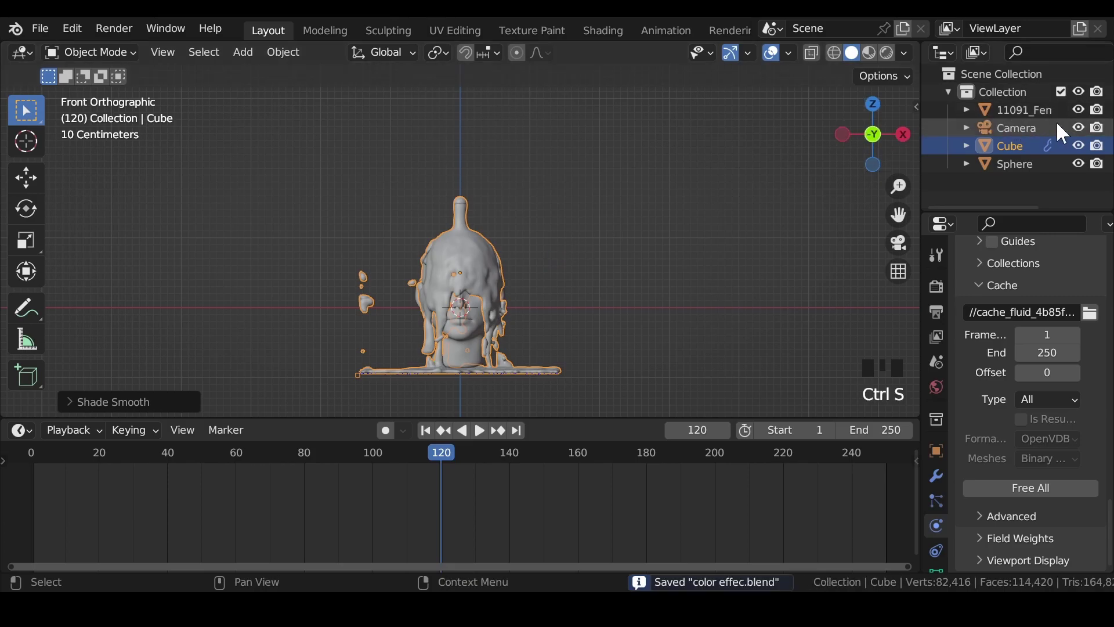
Align the camera to the current front view of the head and save the file.
left_click(1012, 124)
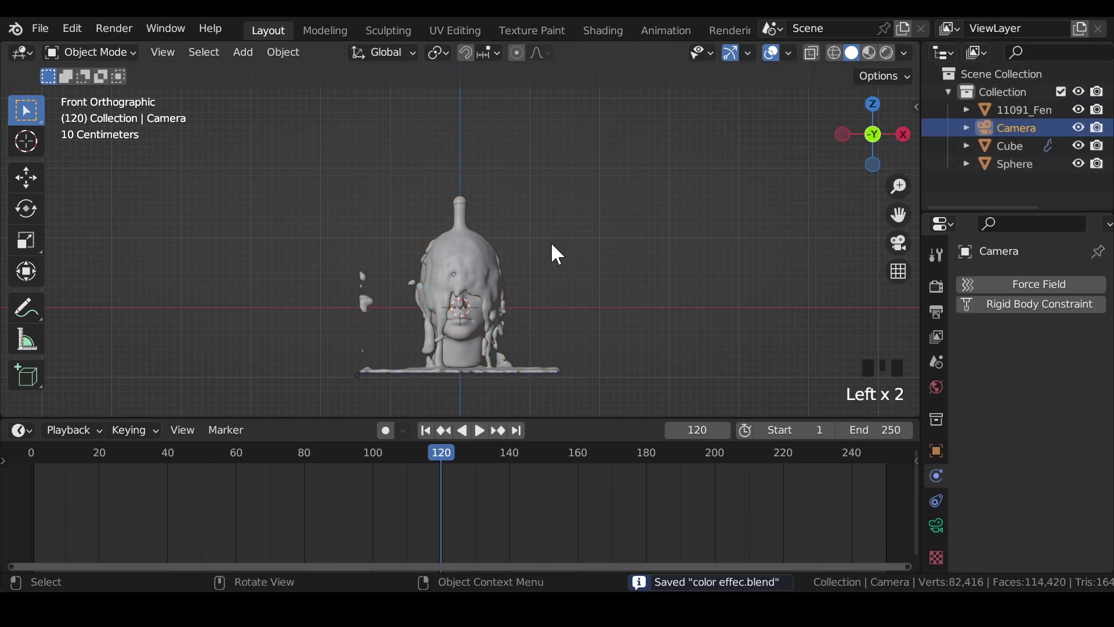
key("ctrl+alt+KP_0")
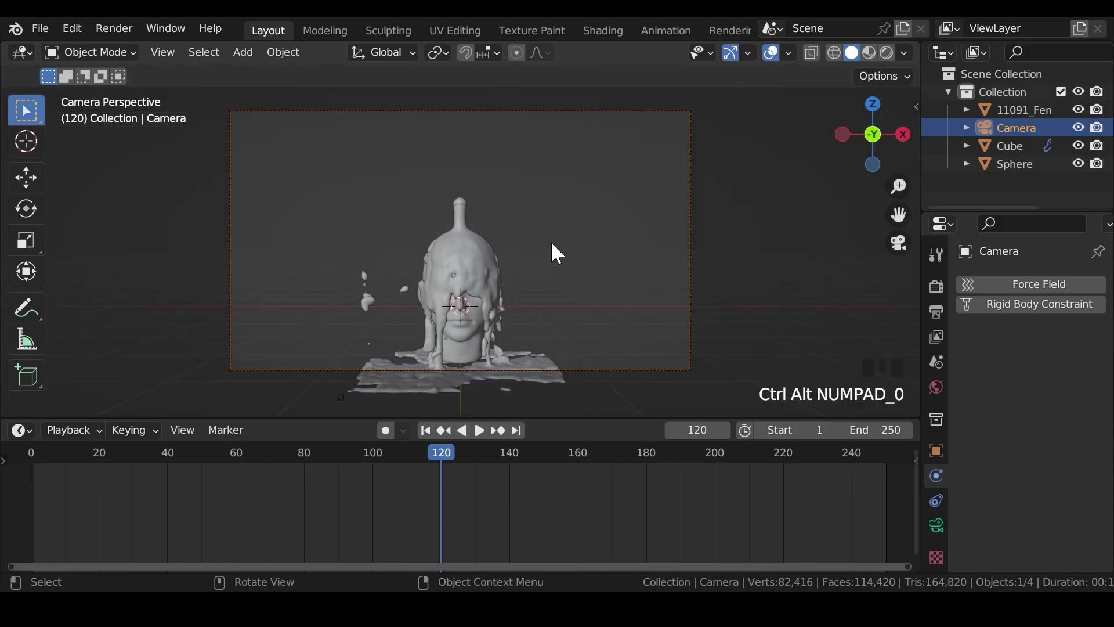
key("ctrl+s")
Set the camera's focal length to 150 mm.
scroll(532, 307, "down", 3)
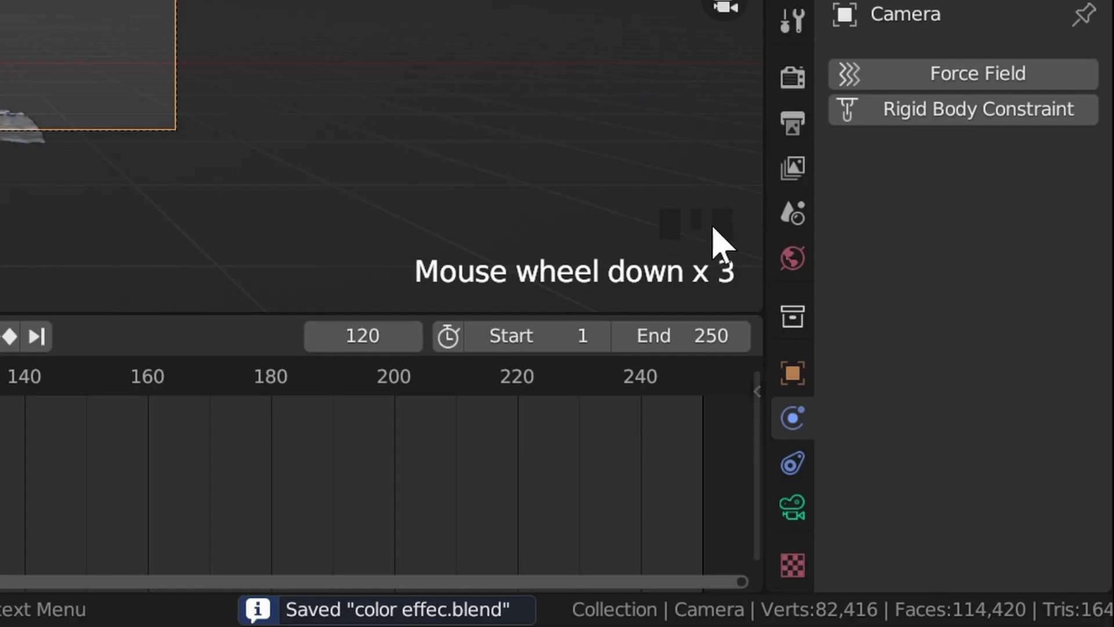
left_click(793, 505)
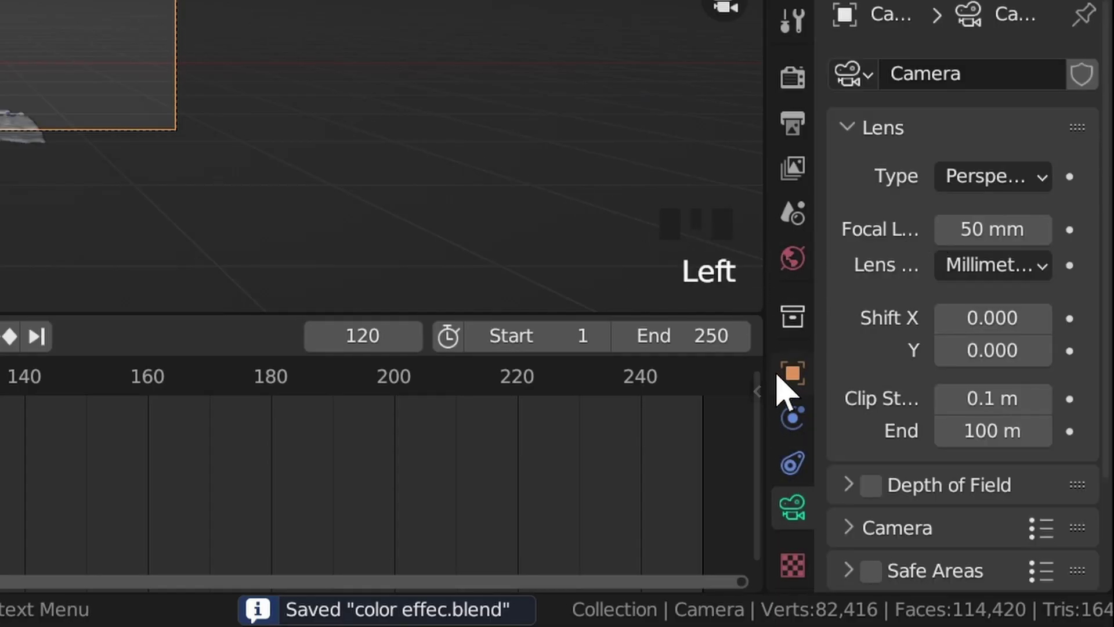
double_click(1005, 232)
type("150")
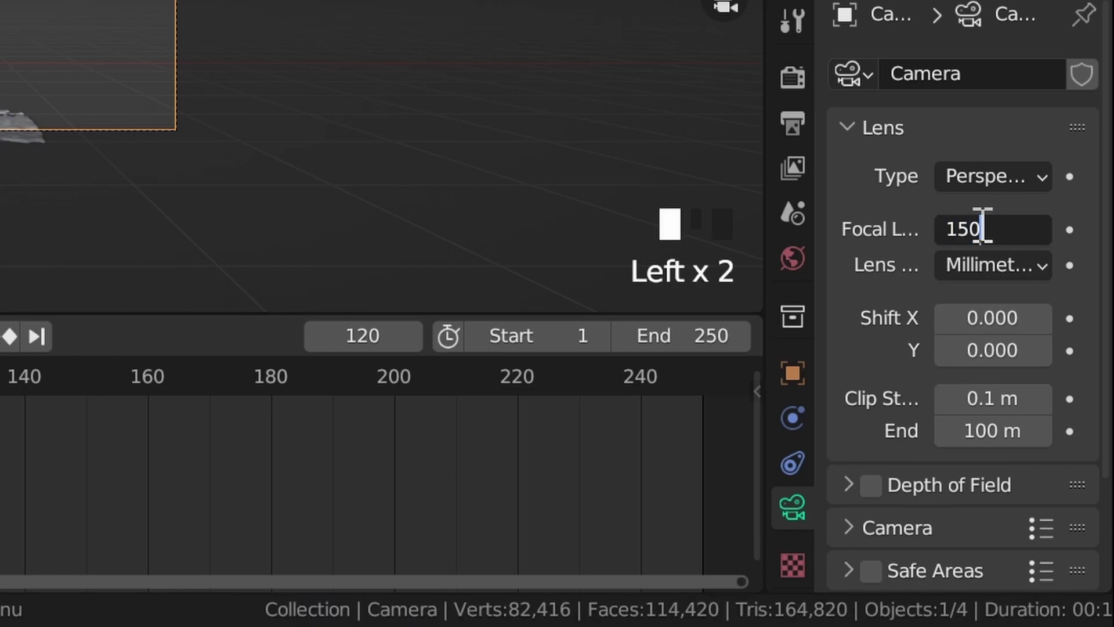
key("Return")
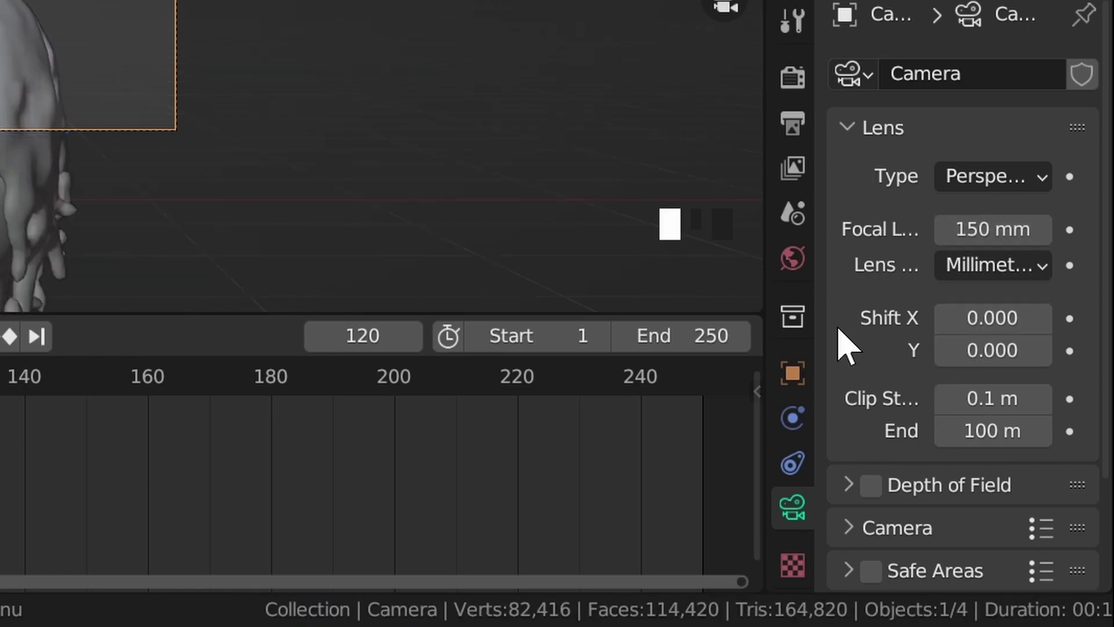
Set the camera's Z location to 0 m and its Y location to about -9.79 m, and save the file.
left_click(793, 375)
double_click(979, 251)
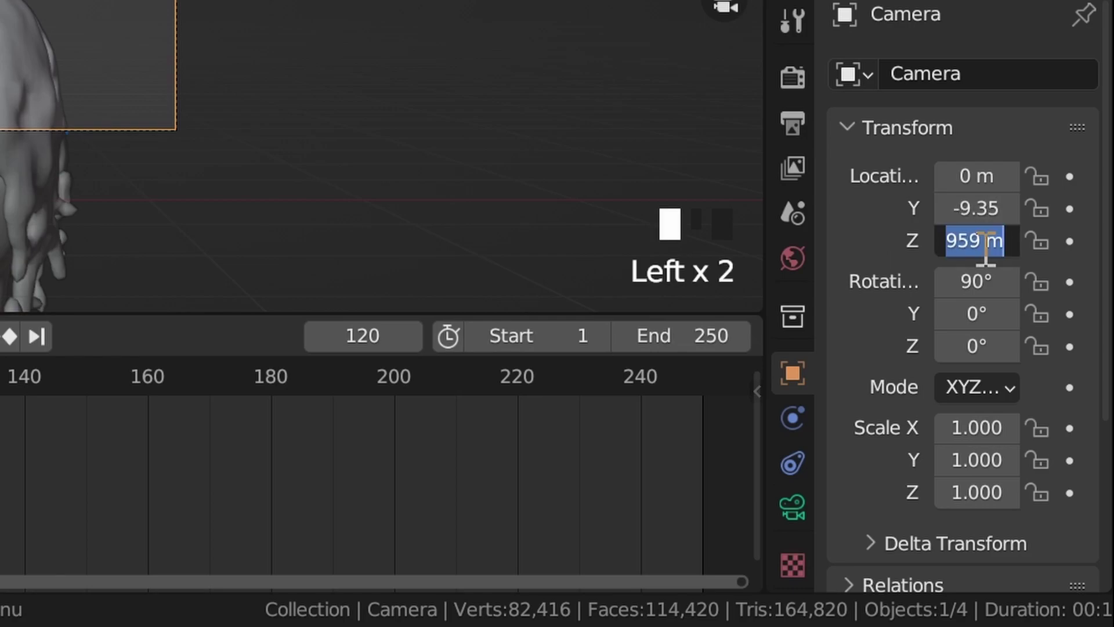
type("0")
key("Return")
left_click_drag(972, 209, 923, 209)
scroll(441, 212, "up", 5)
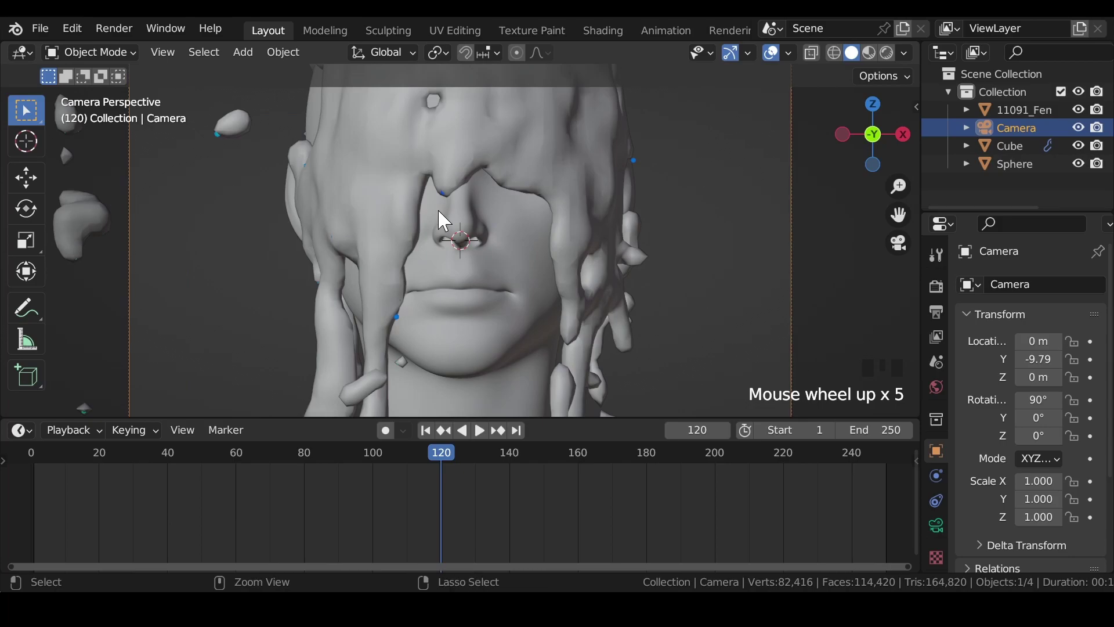
key("ctrl+s")
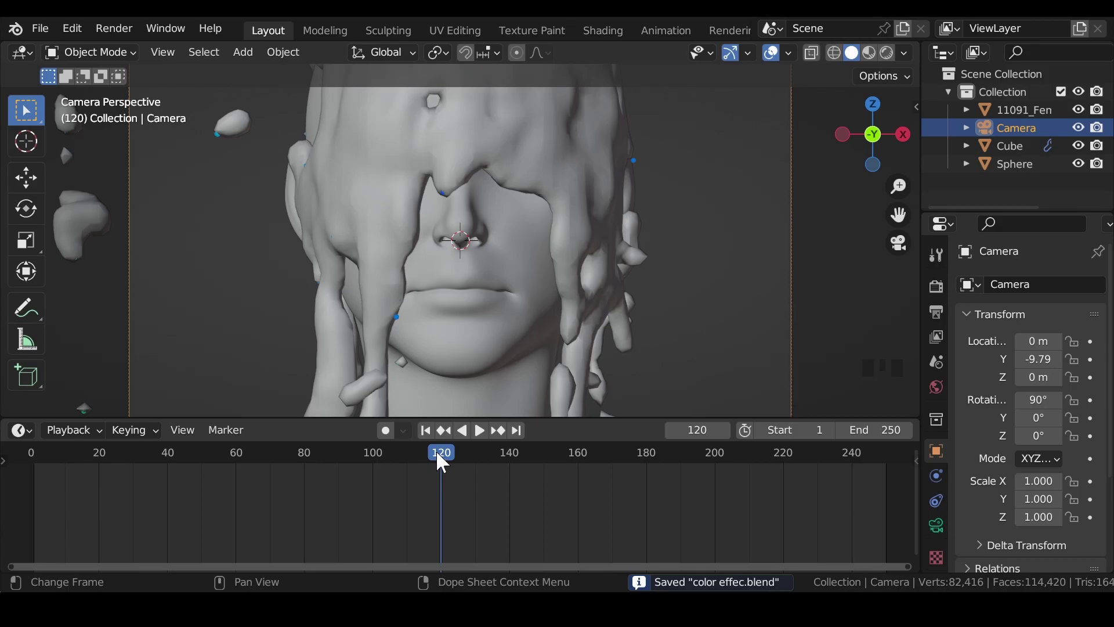
Go to frame 128 of the fluid animation and save the file.
left_click_drag(439, 455, 462, 471)
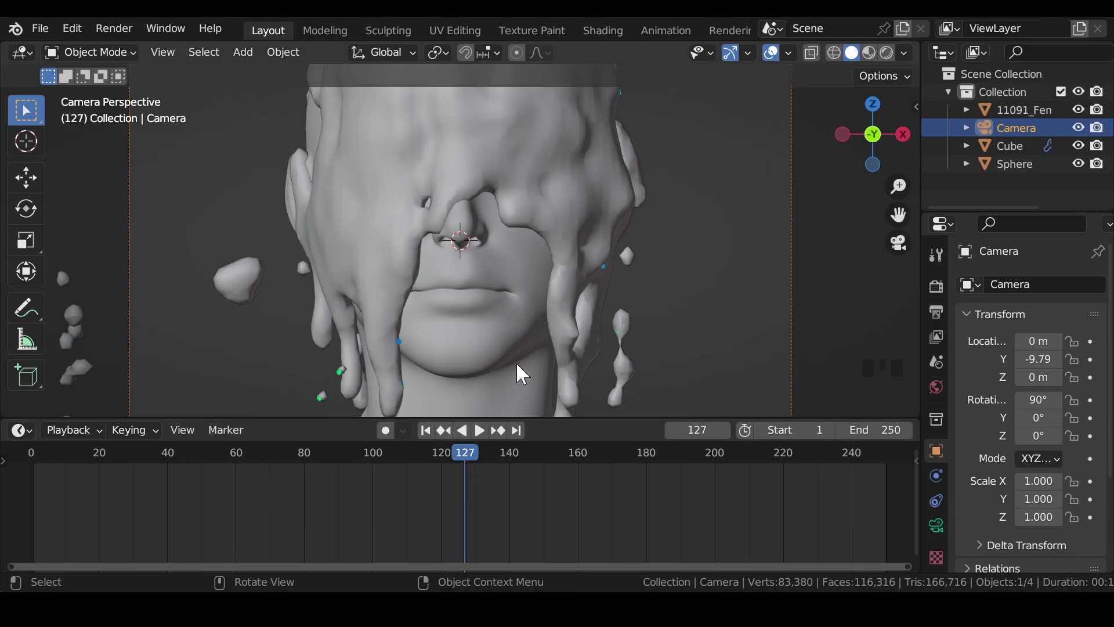
key("Right")
key("Right")
key("Left")
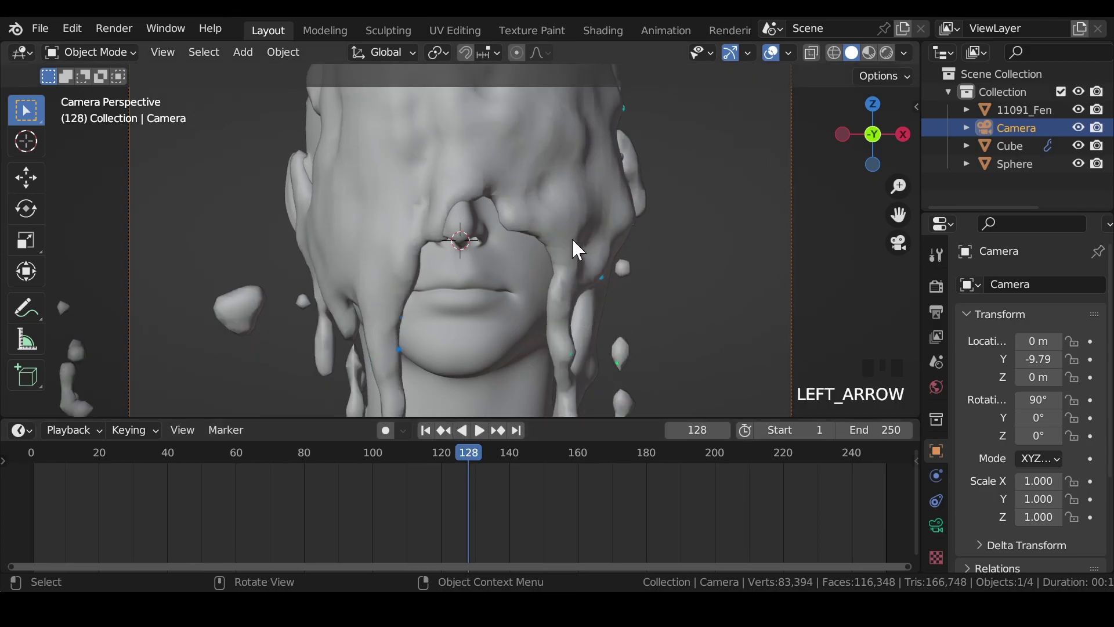
key("ctrl+s")
scroll(550, 212, "down", 2)
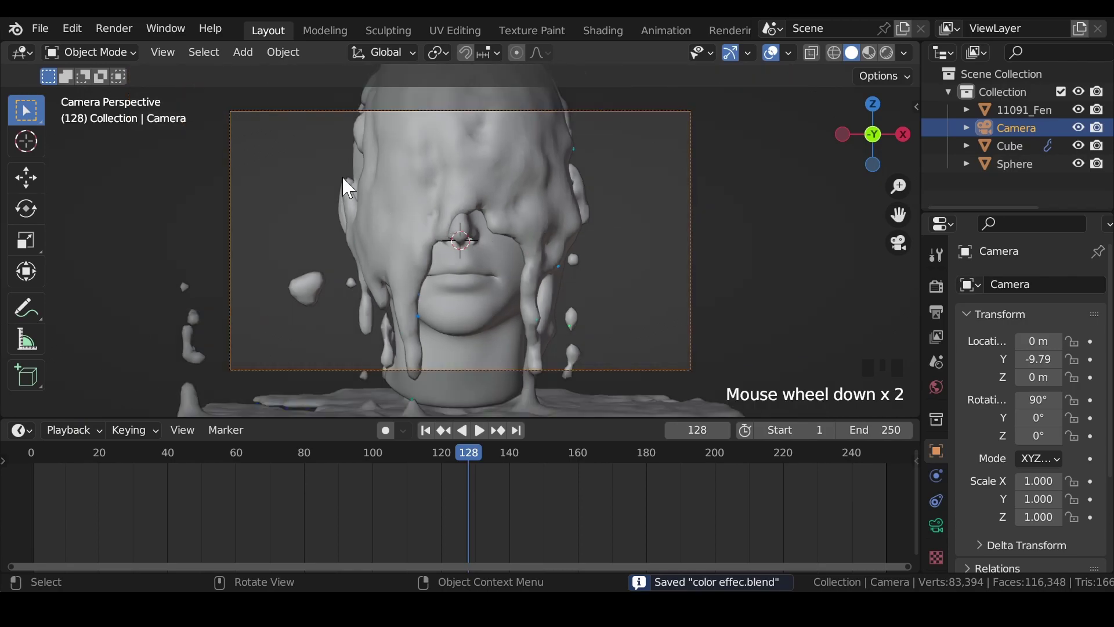
Add a plane at the origin and rotate it 90° around the X axis.
key("shift+a")
mouse_move(342, 175)
left_click(418, 177)
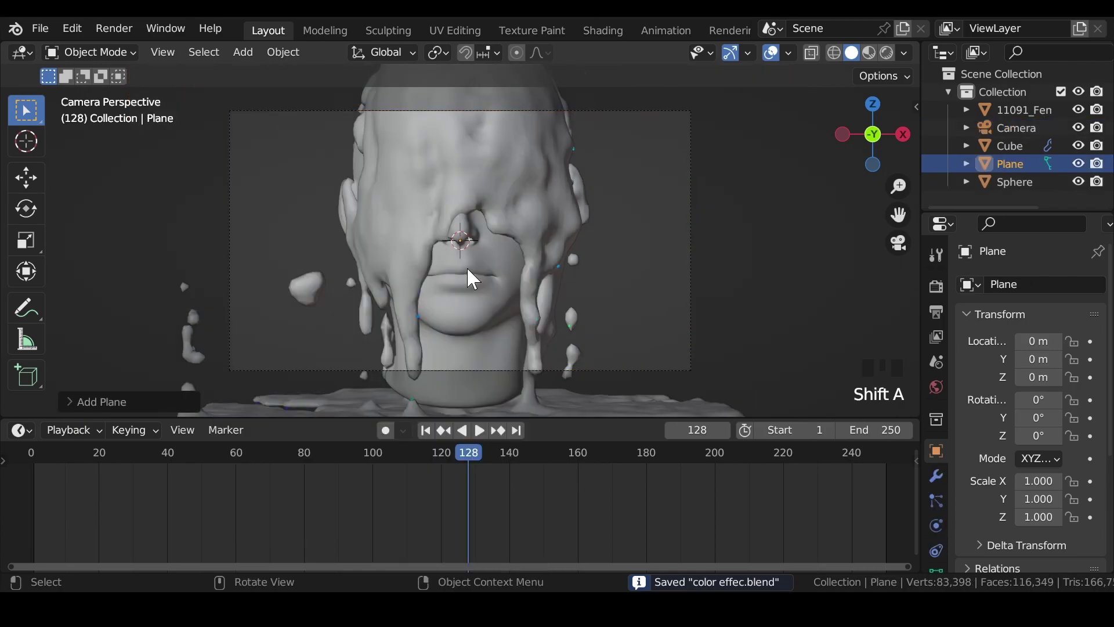
type("rx90")
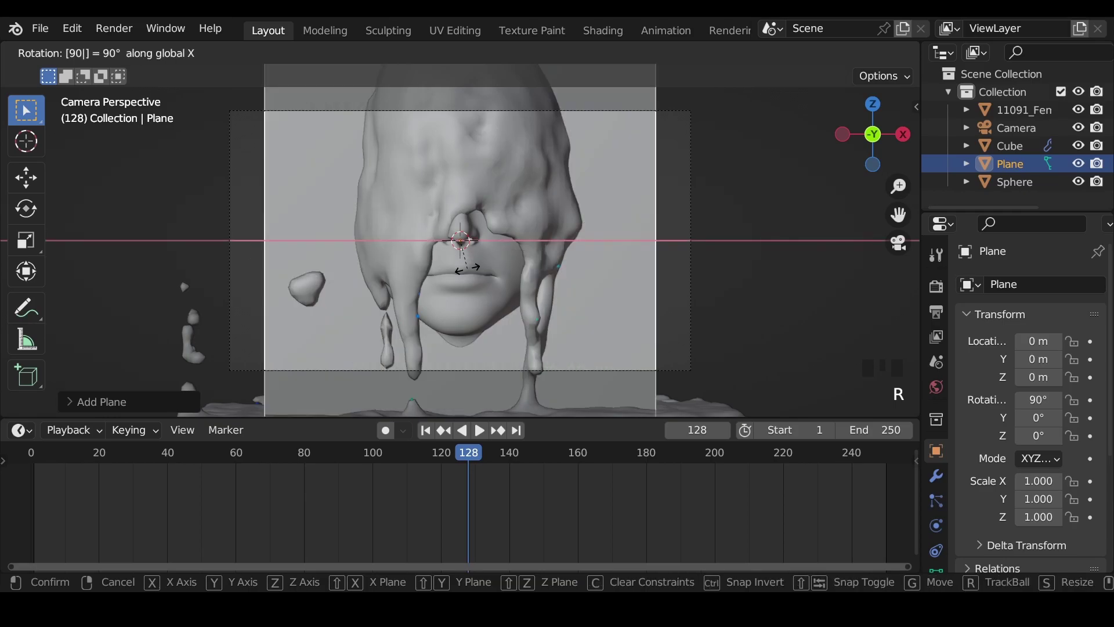
key("Return")
Scale the plane along X to about 1.46 so it fills the camera's width, nudge it slightly along Y, and save the file.
key("s")
key("x")
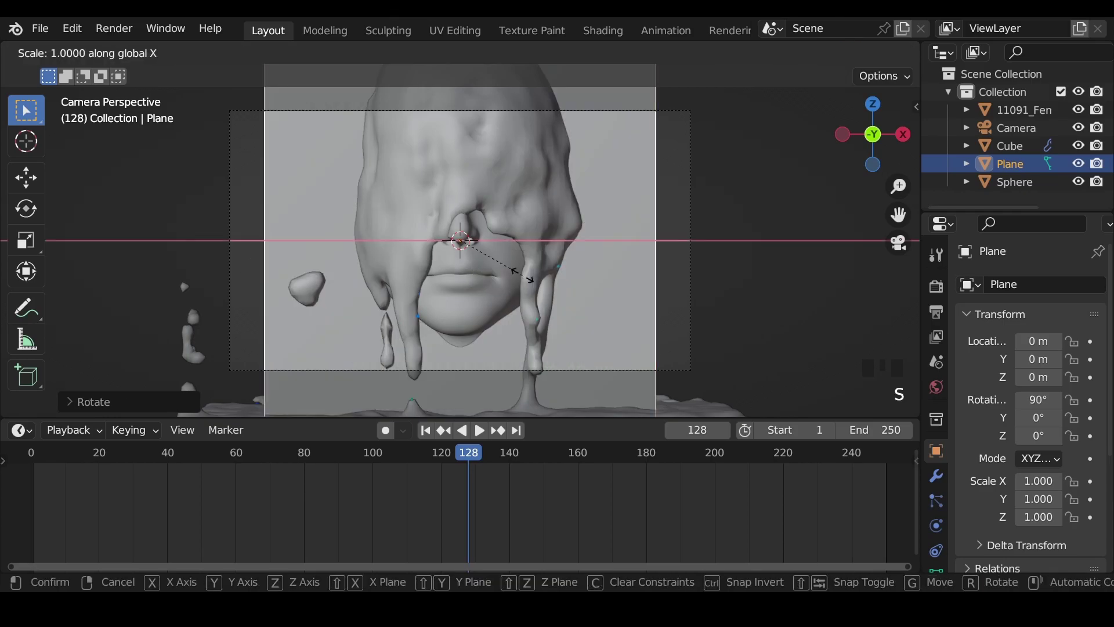
left_click(514, 280)
key("g")
key("y")
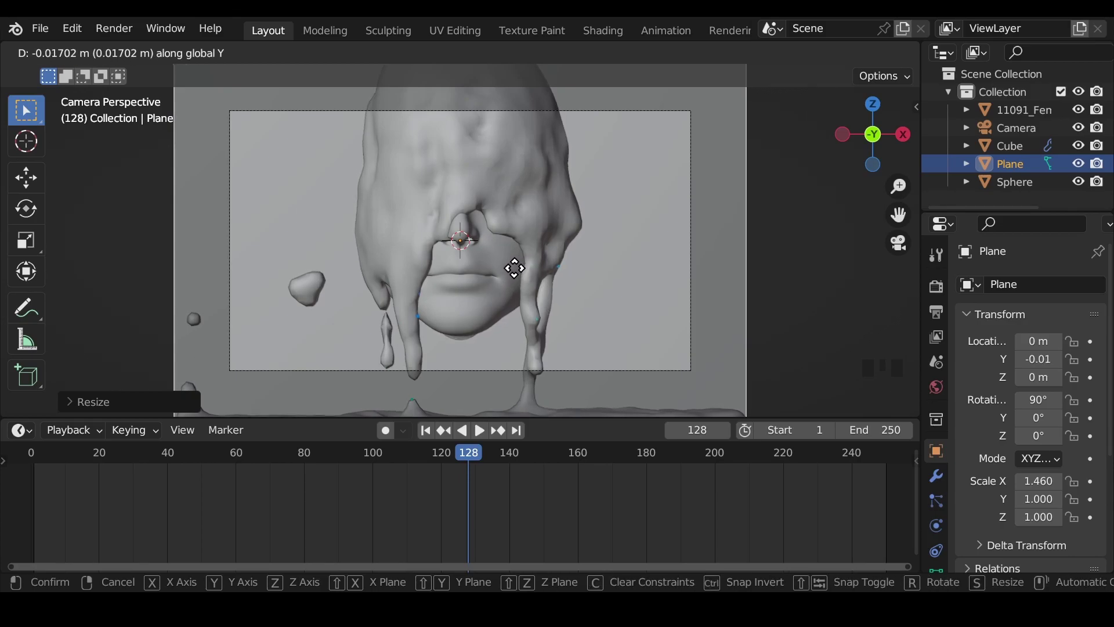
left_click(513, 271)
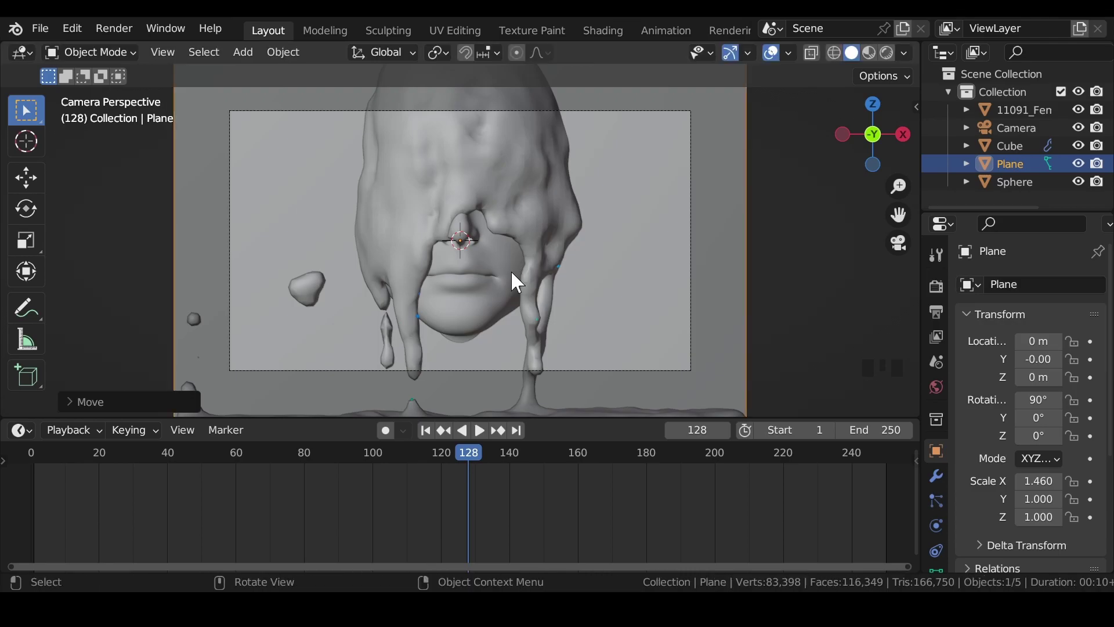
middle_click_drag(617, 281, 381, 281)
scroll(490, 244, "up", 2)
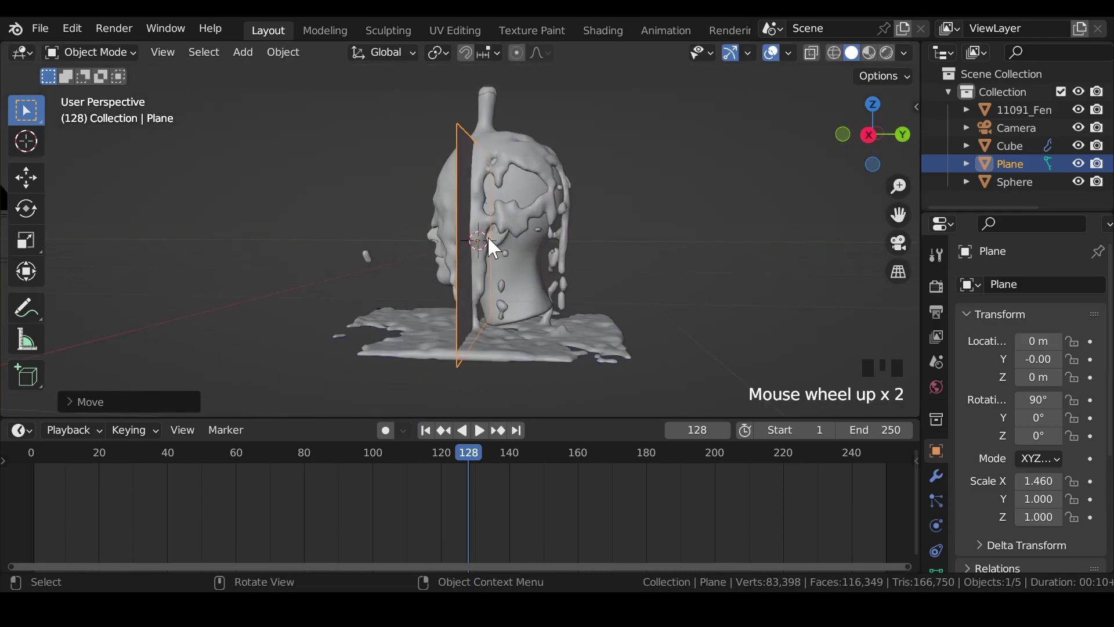
middle_click_drag(490, 243, 598, 216)
key("ctrl+s")
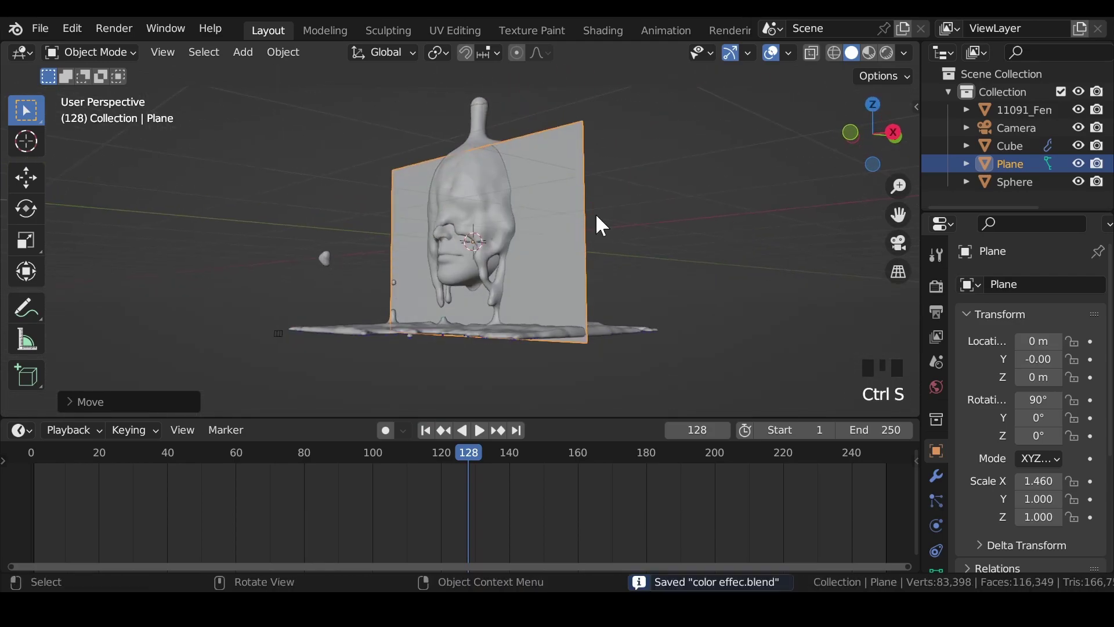
Return to the camera view and set the render engine to Cycles with GPU Compute as the device.
key("KP_0")
scroll(601, 224, "up", 1)
scroll(596, 224, "down", 2)
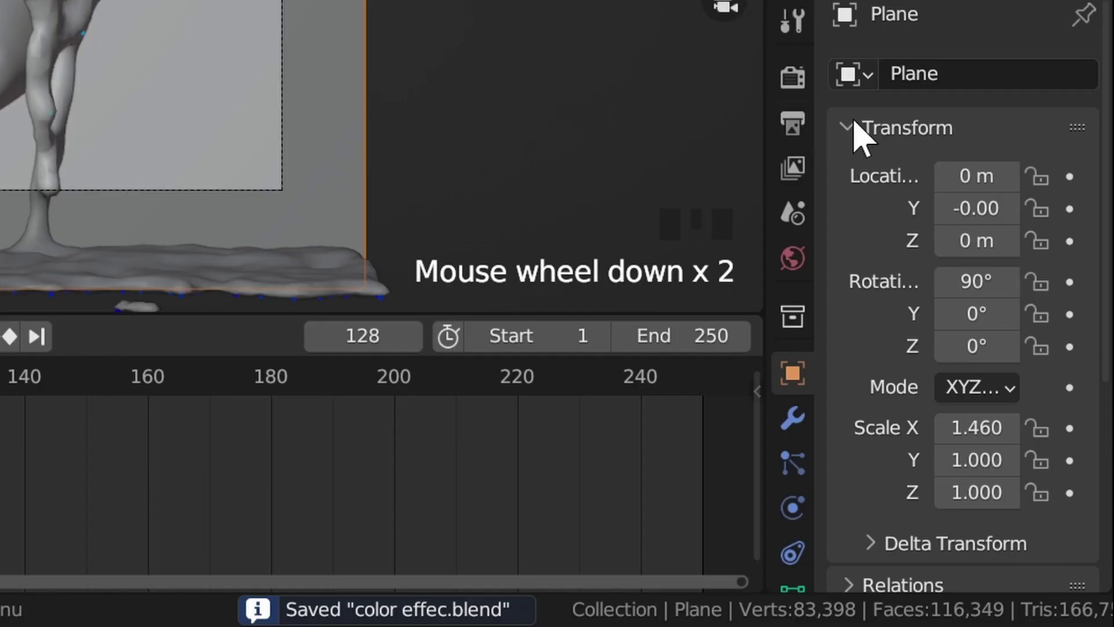
left_click(936, 287)
left_click(1043, 285)
left_click(987, 182)
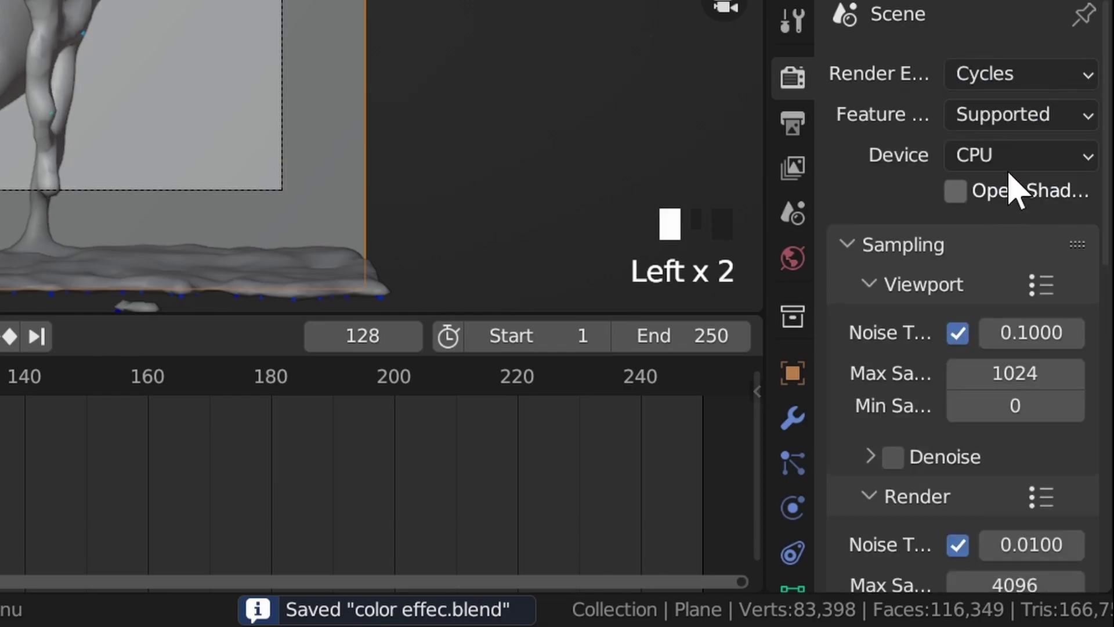
left_click(1015, 155)
left_click(1015, 244)
Set the maximum samples to 32 for the viewport and 128 for the final render.
left_click(1037, 373)
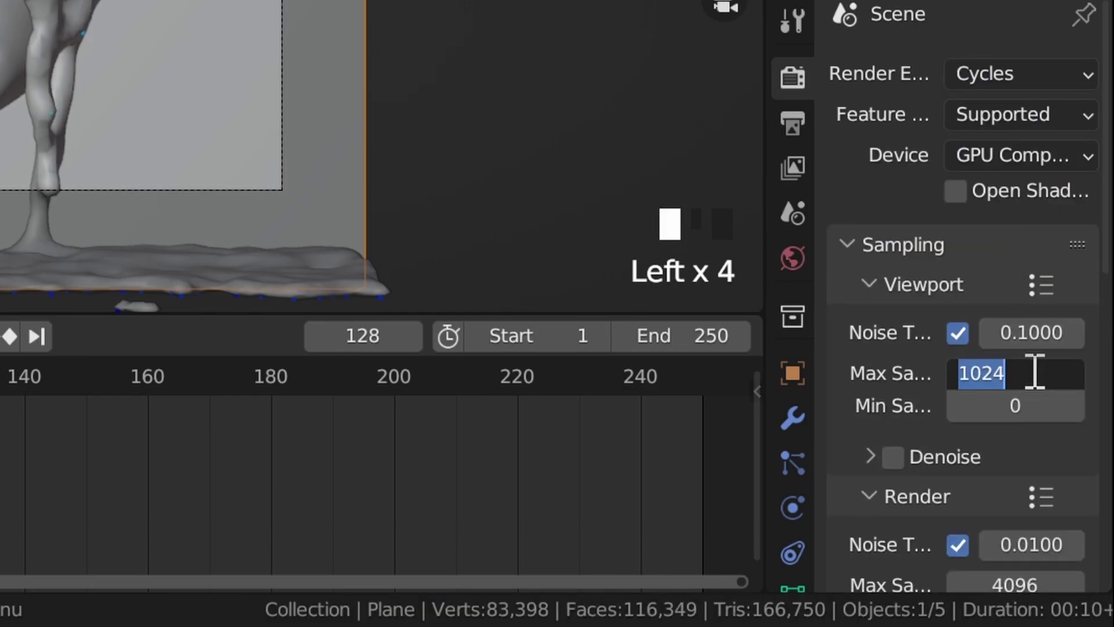
type("32")
key("Return")
scroll(1029, 378, "down", 5)
left_click(1017, 371)
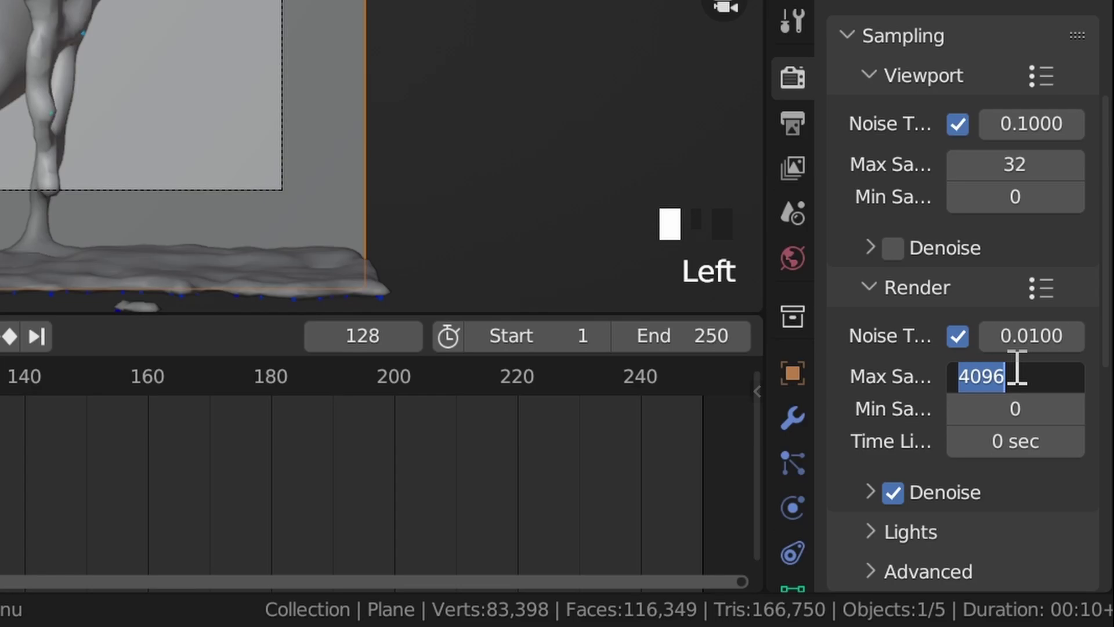
type("128")
key("Return")
Set the color management view transform to Standard and the look to Very High Contrast.
scroll(1018, 374, "down", 16)
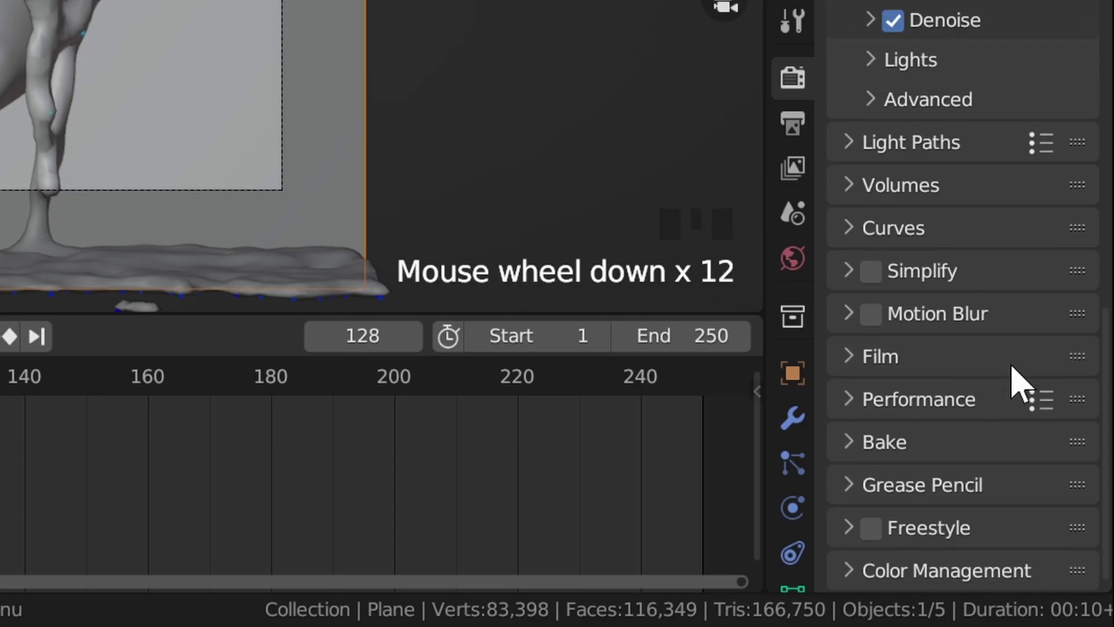
left_click(981, 568)
scroll(974, 493, "down", 6)
left_click(983, 423)
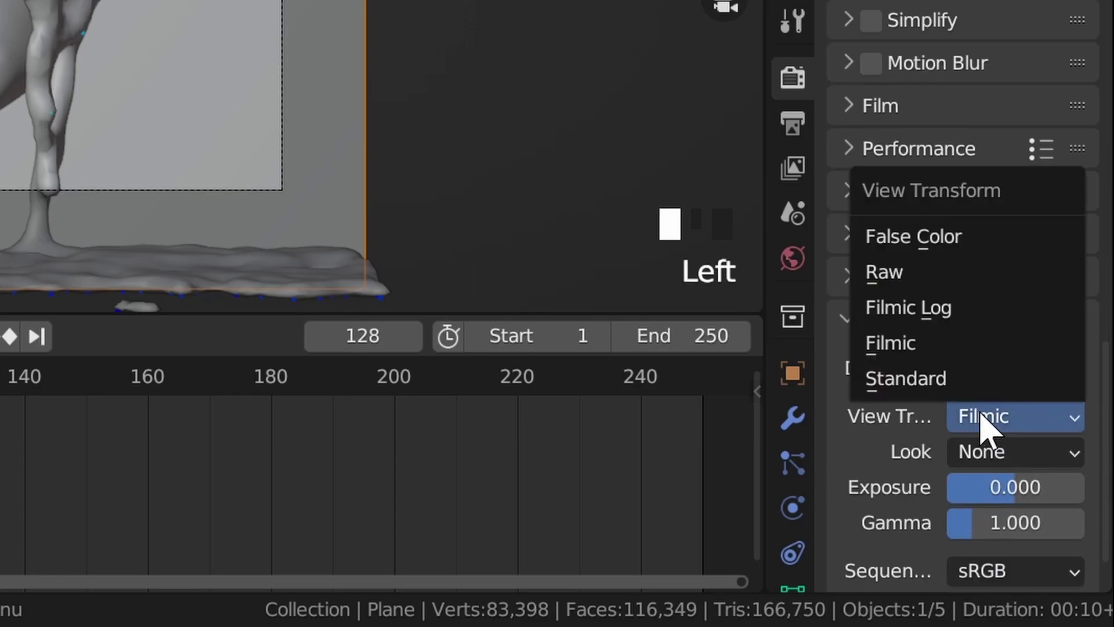
left_click(957, 383)
left_click(1002, 459)
left_click(990, 380)
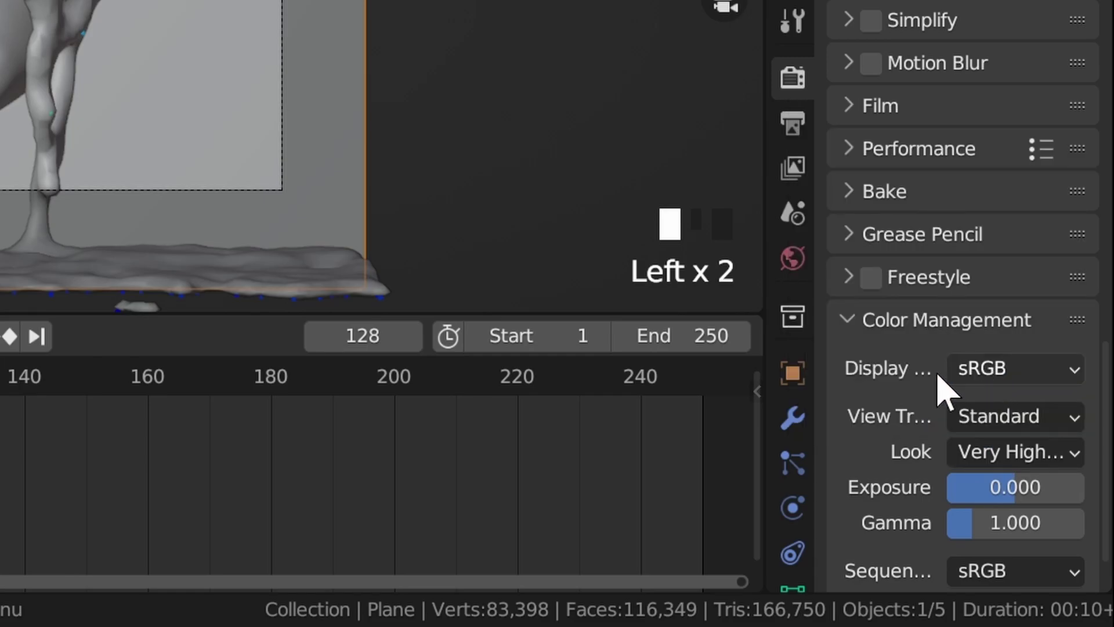
Set the world background color to black and assign a Gradient Texture to it.
left_click(802, 264)
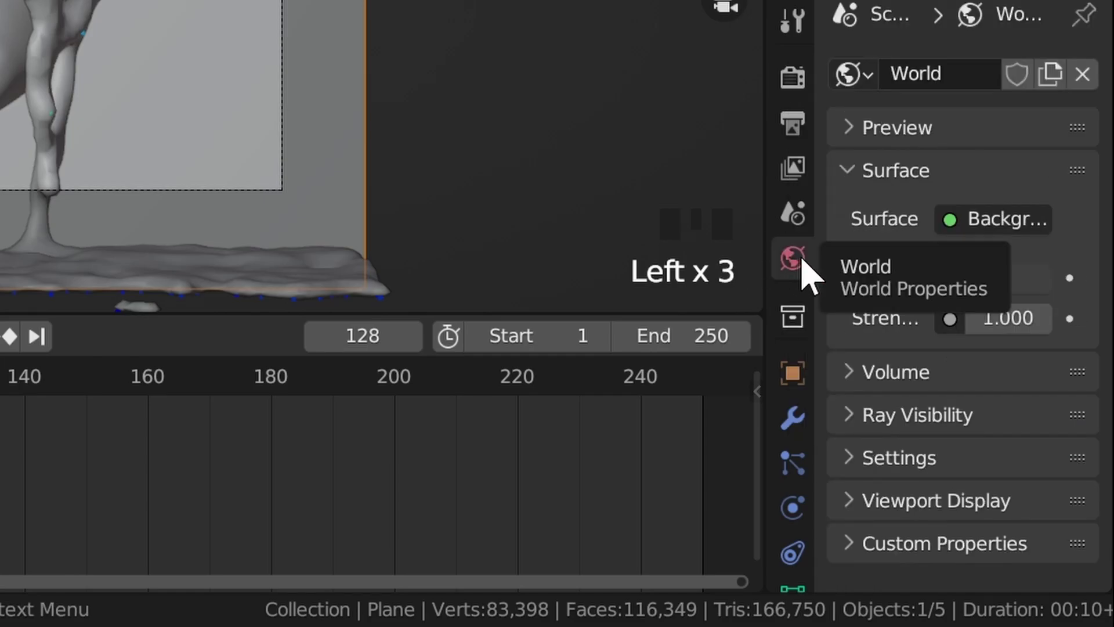
left_click(1028, 282)
left_click_drag(1036, 15, 1036, 55)
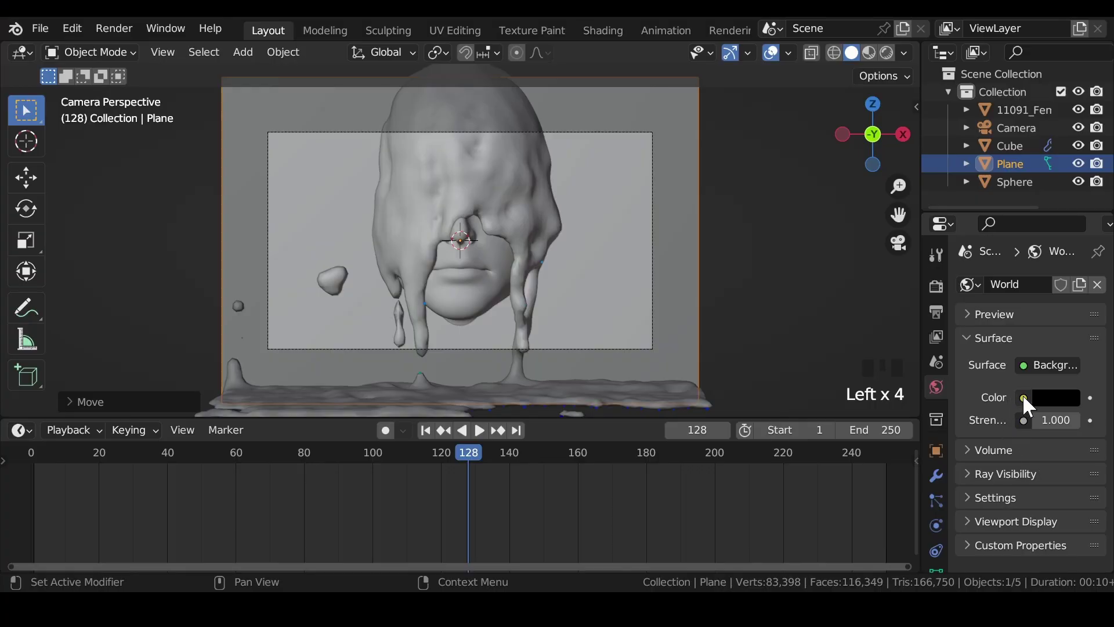
left_click(1024, 398)
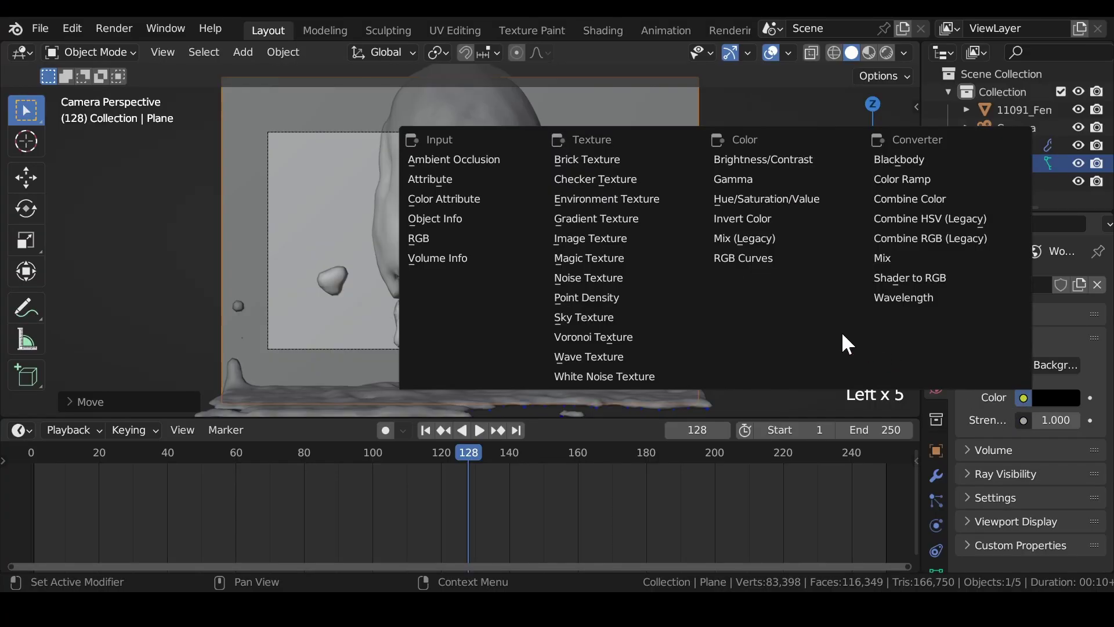
left_click(617, 219)
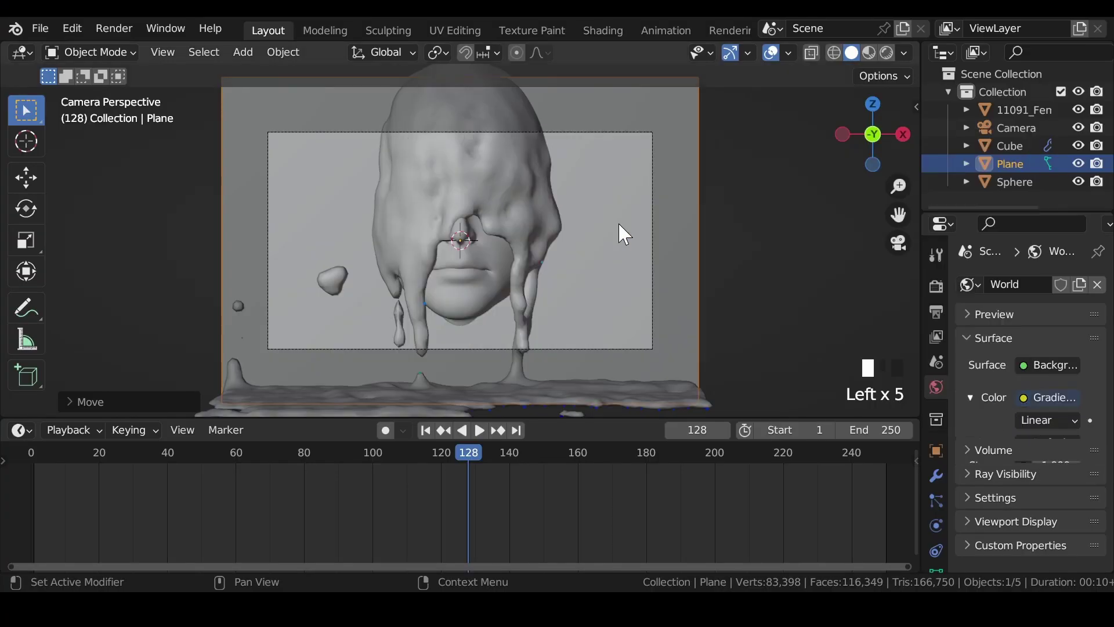
Enlarge the viewport in rendered shading, limit rendering to a region around the camera frame, and save the file.
left_click(890, 49)
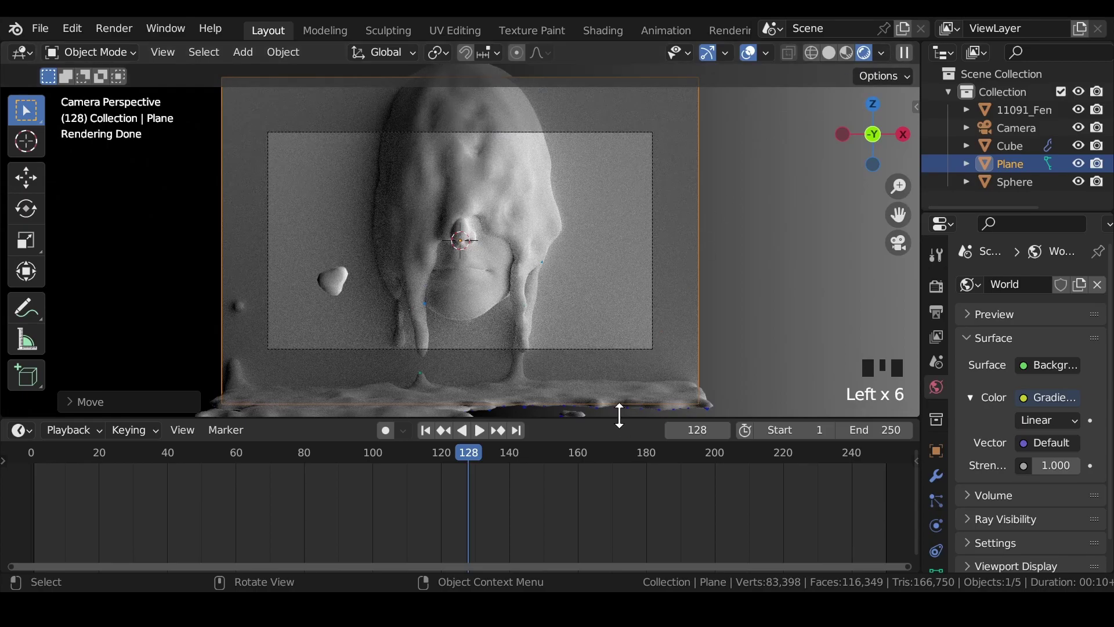
left_click_drag(617, 419, 617, 550)
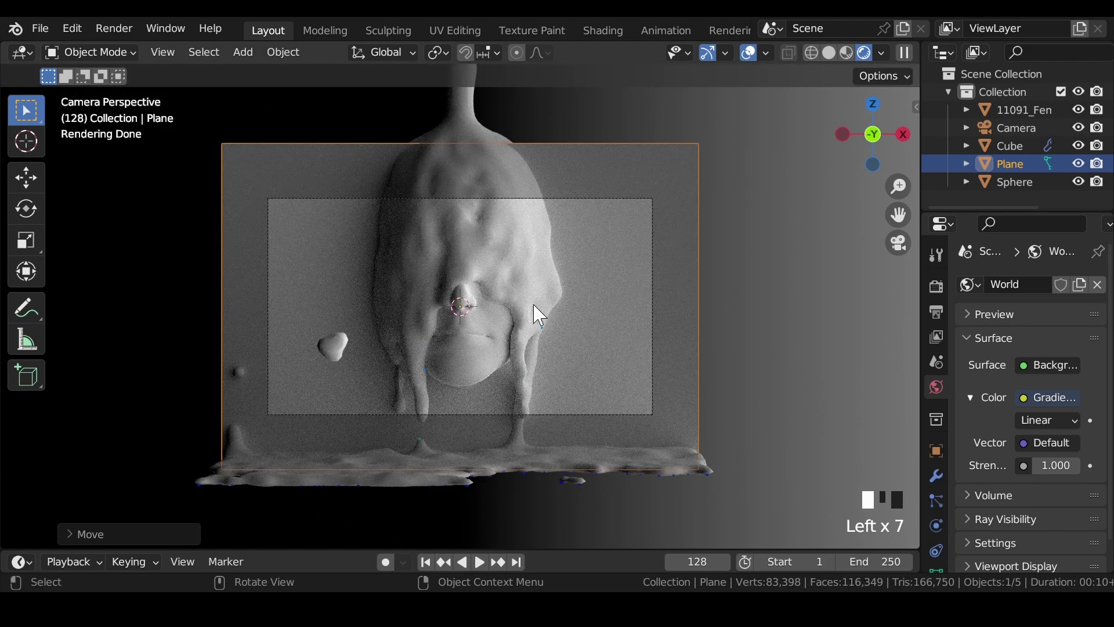
key("ctrl+b")
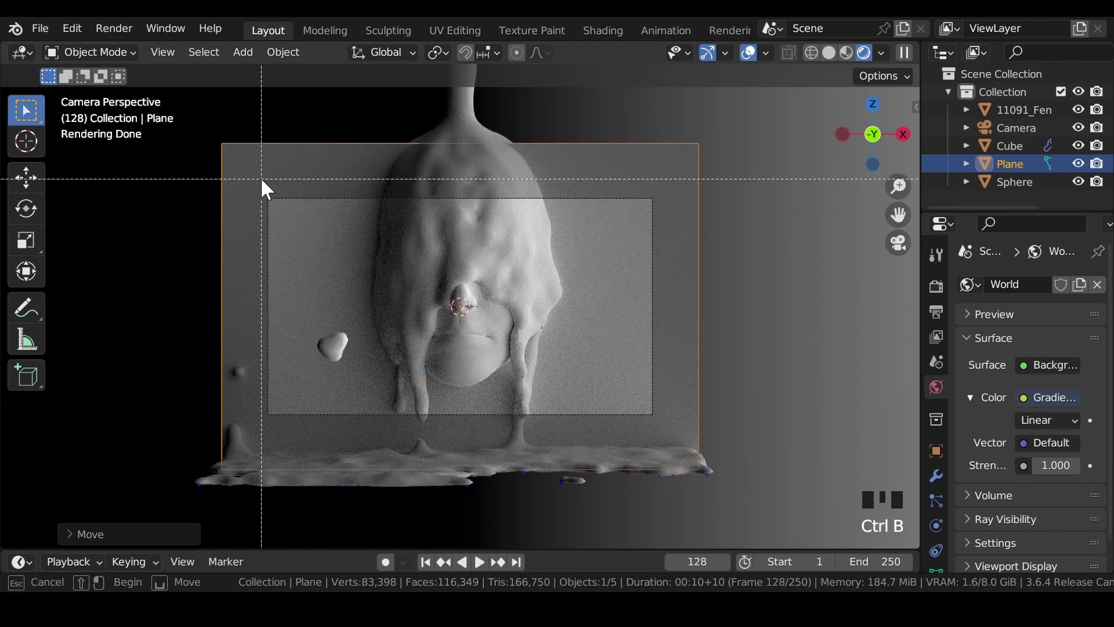
left_click_drag(262, 179, 693, 440)
key("Escape")
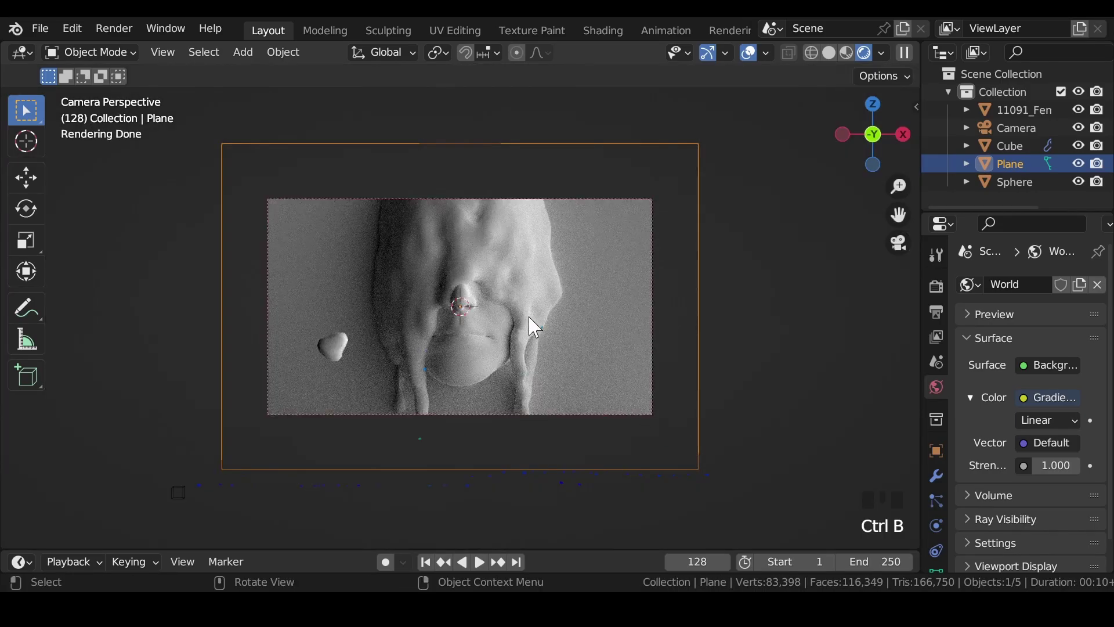
scroll(528, 314, "up", 2)
key("ctrl+s")
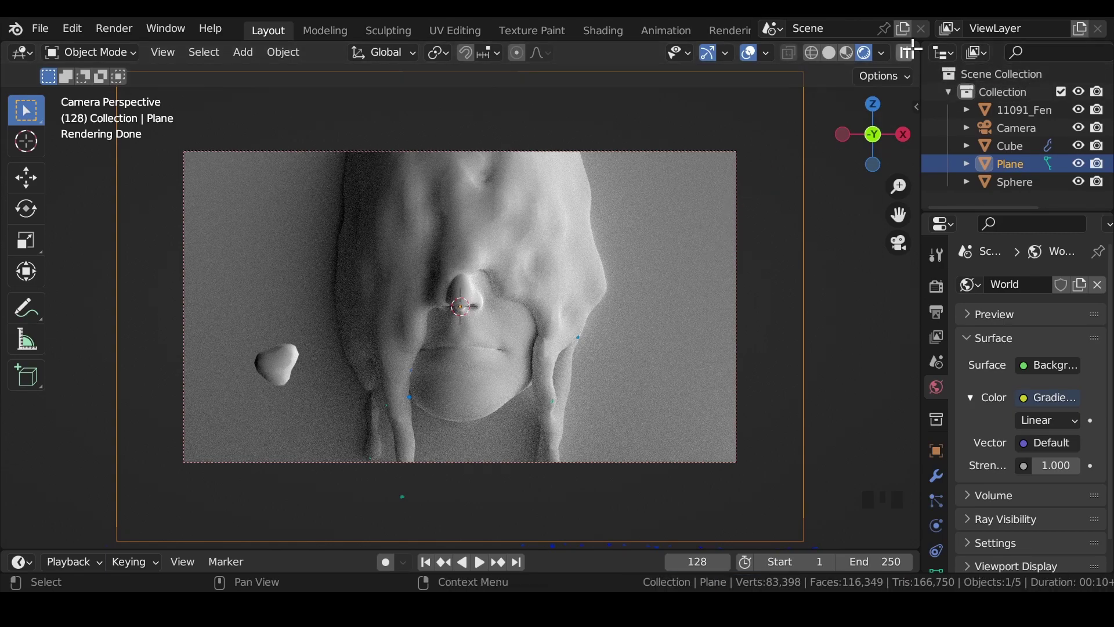
Split off a larger Shader Editor beside the rendered viewport, hide its sidebar, and save the file.
left_click_drag(912, 53, 337, 57)
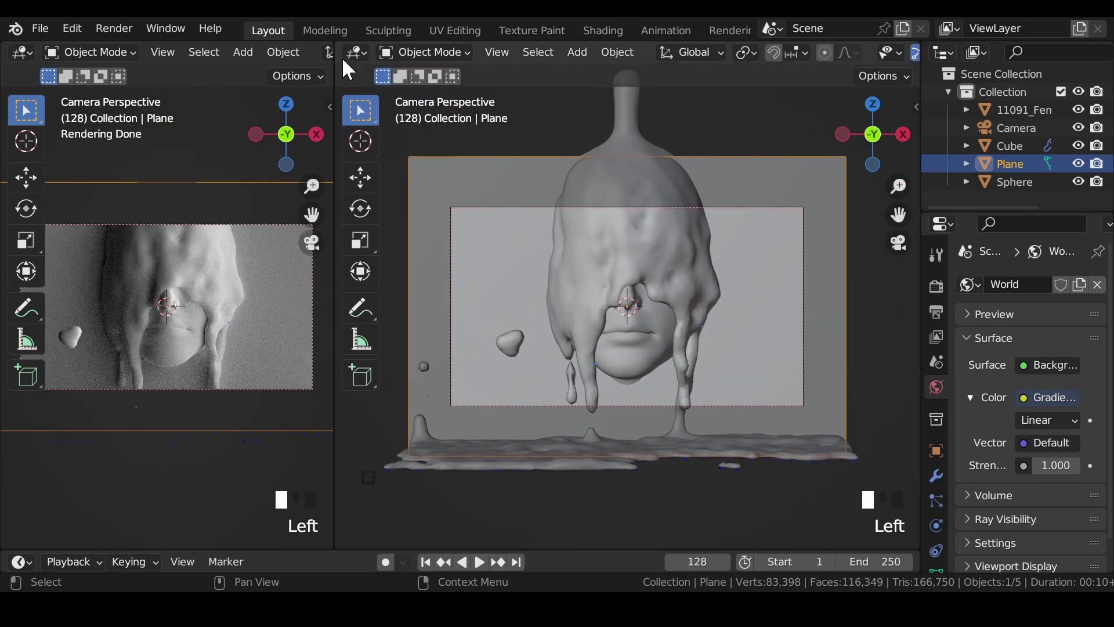
left_click(355, 52)
left_click(378, 221)
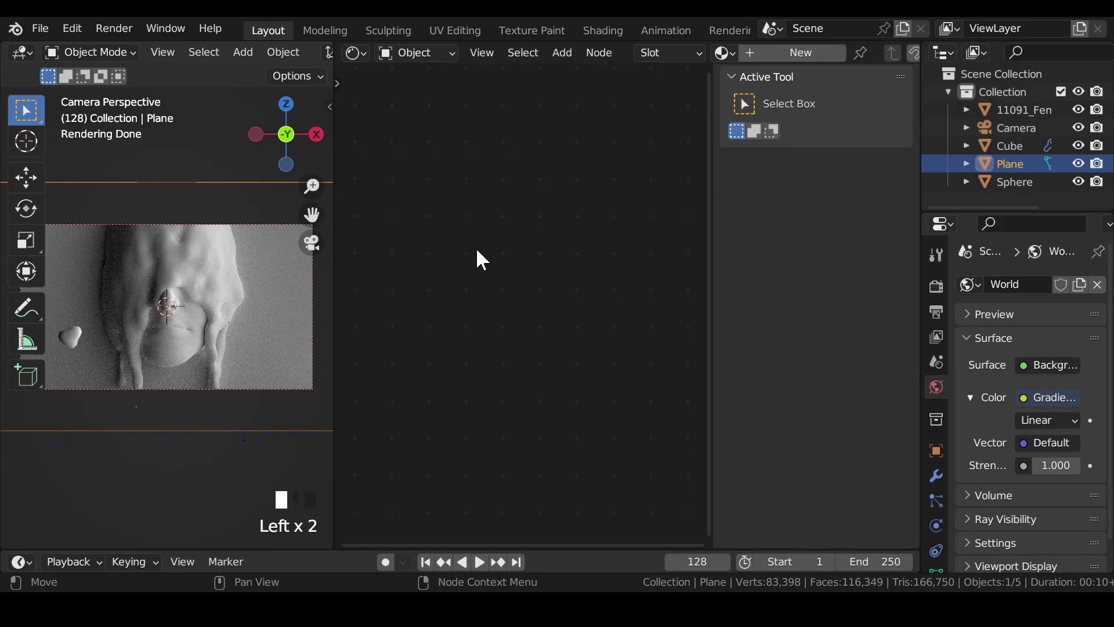
key("n")
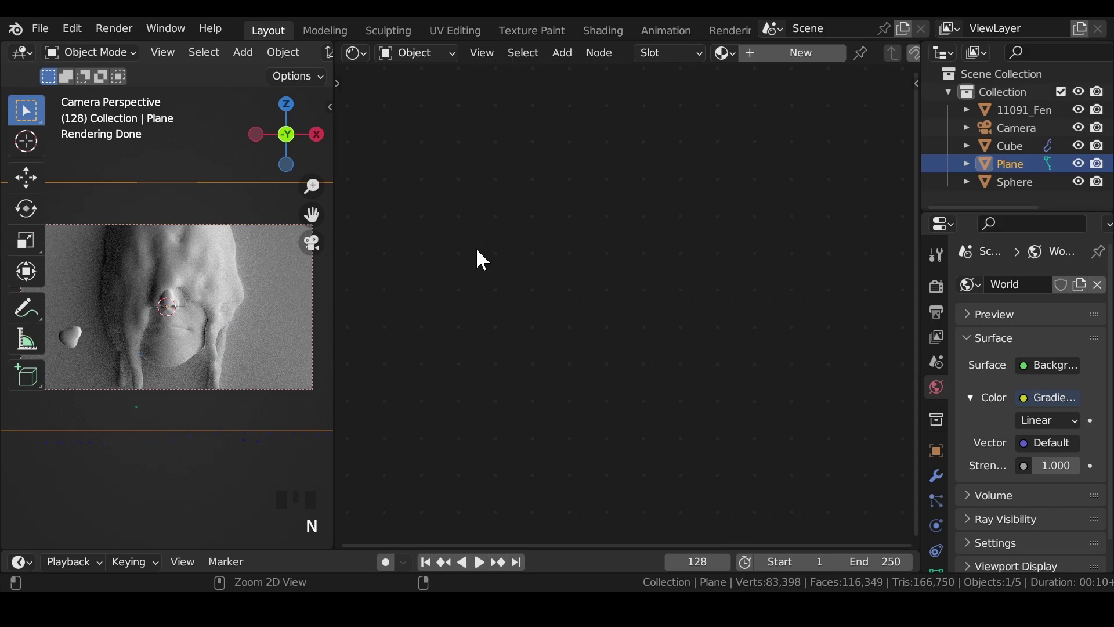
key("ctrl+s")
Set the female head material's Subsurface to 0.259 and Specular to 1.000, and save the file.
scroll(154, 255, "up", 5)
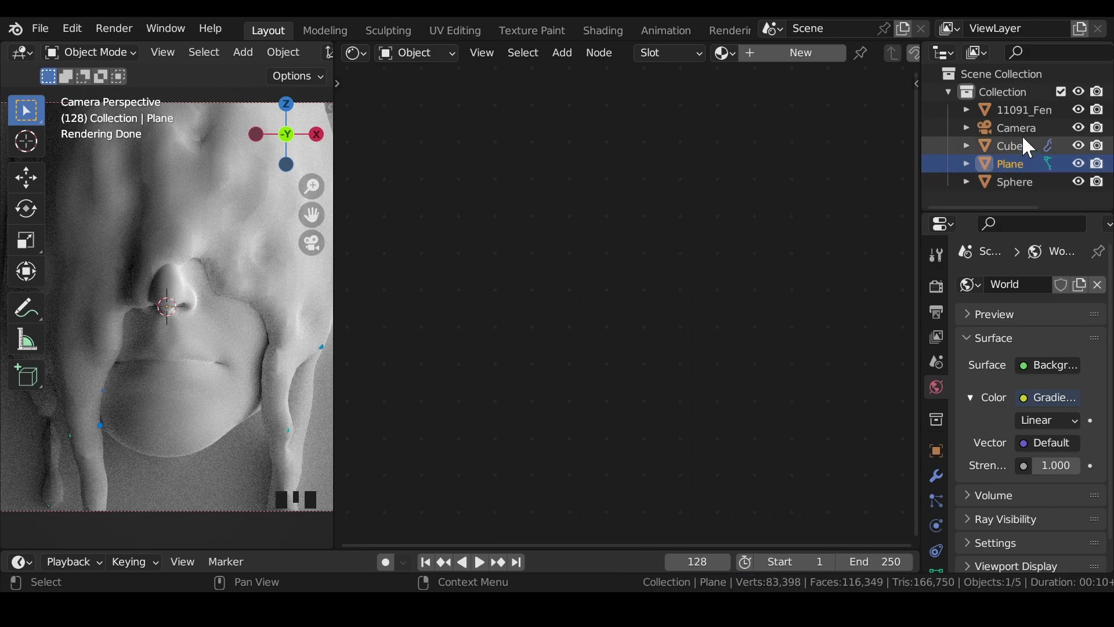
left_click(1025, 109)
middle_click_drag(669, 121, 609, 214)
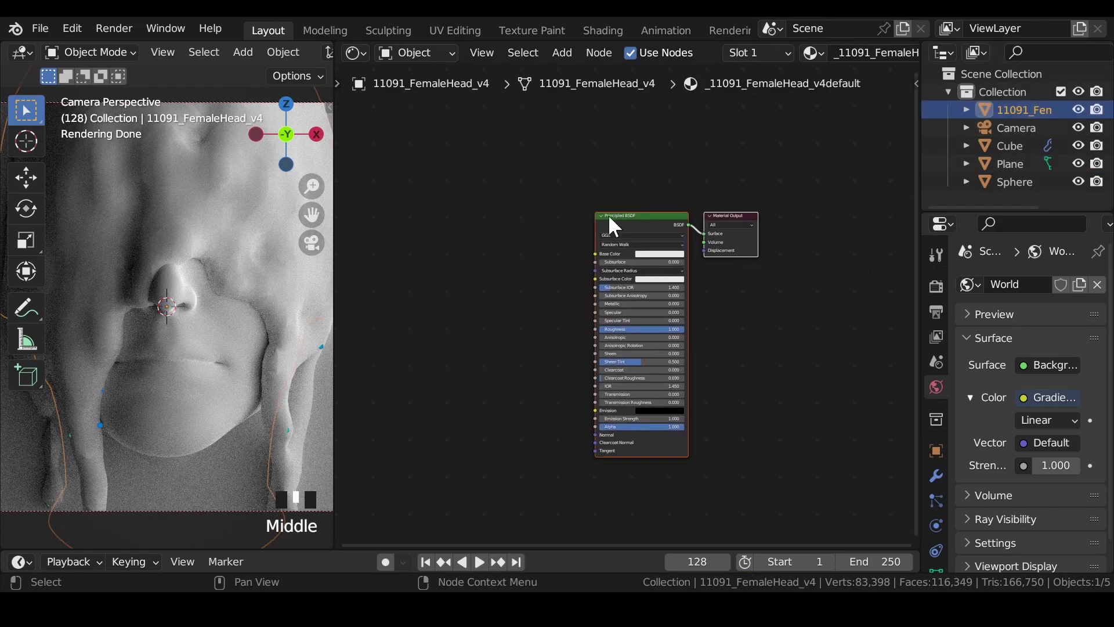
scroll(608, 214, "up", 11)
left_click_drag(584, 205, 766, 203)
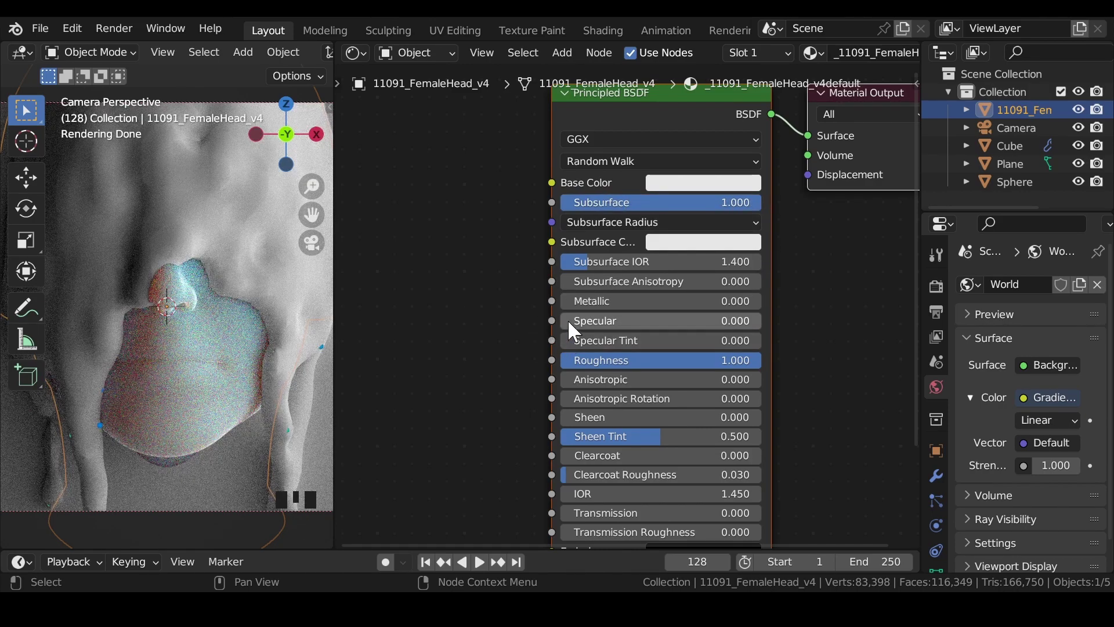
left_click_drag(567, 319, 766, 321)
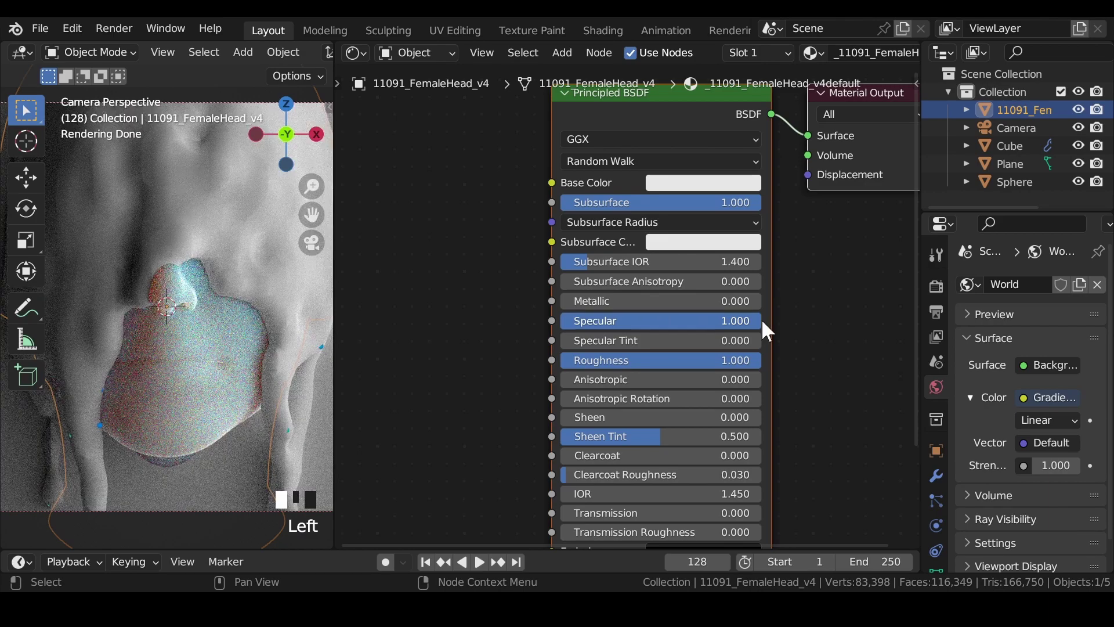
left_click_drag(701, 204, 613, 204)
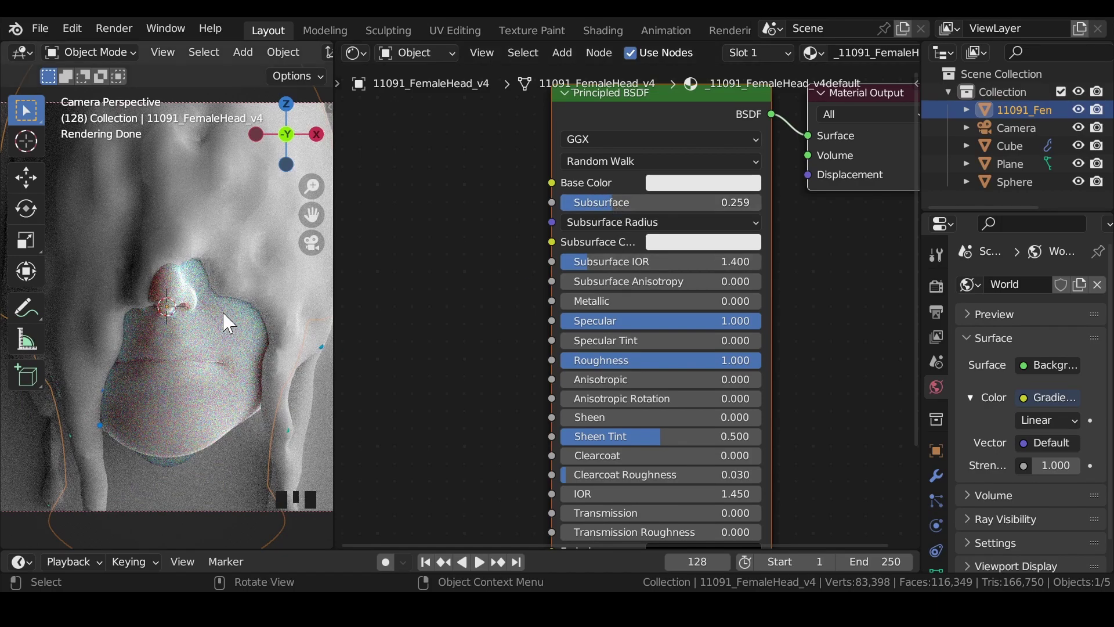
key("ctrl+s")
Add a Color Ramp node to the liquid's material and connect its Color output to the Principled BSDF's Base Color.
scroll(227, 320, "down", 4)
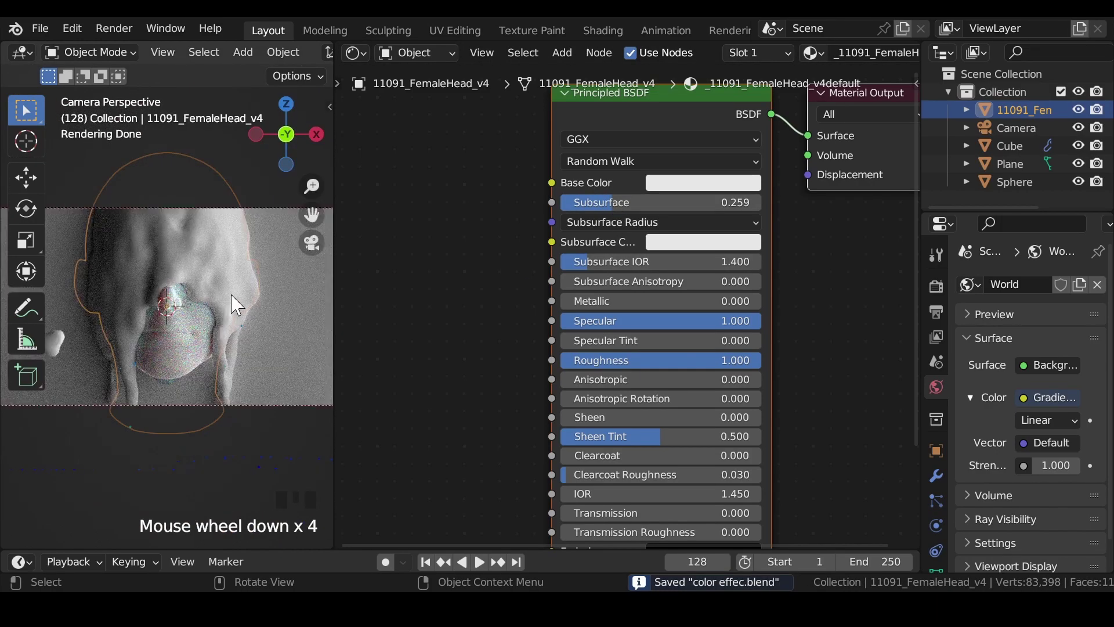
left_click(236, 254)
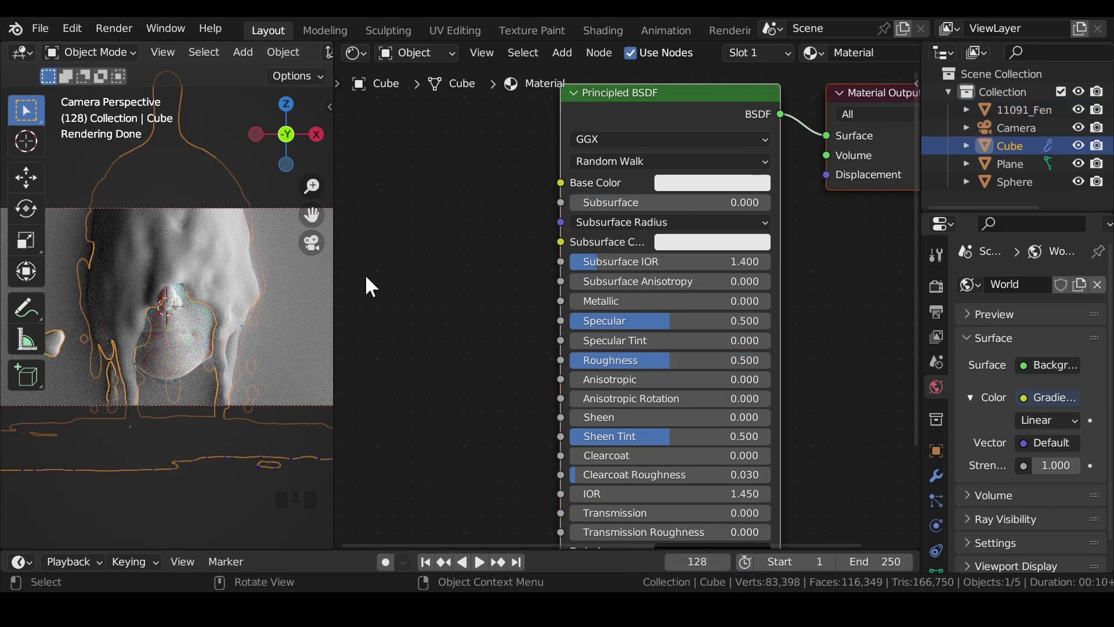
key("shift+a")
left_click(398, 227)
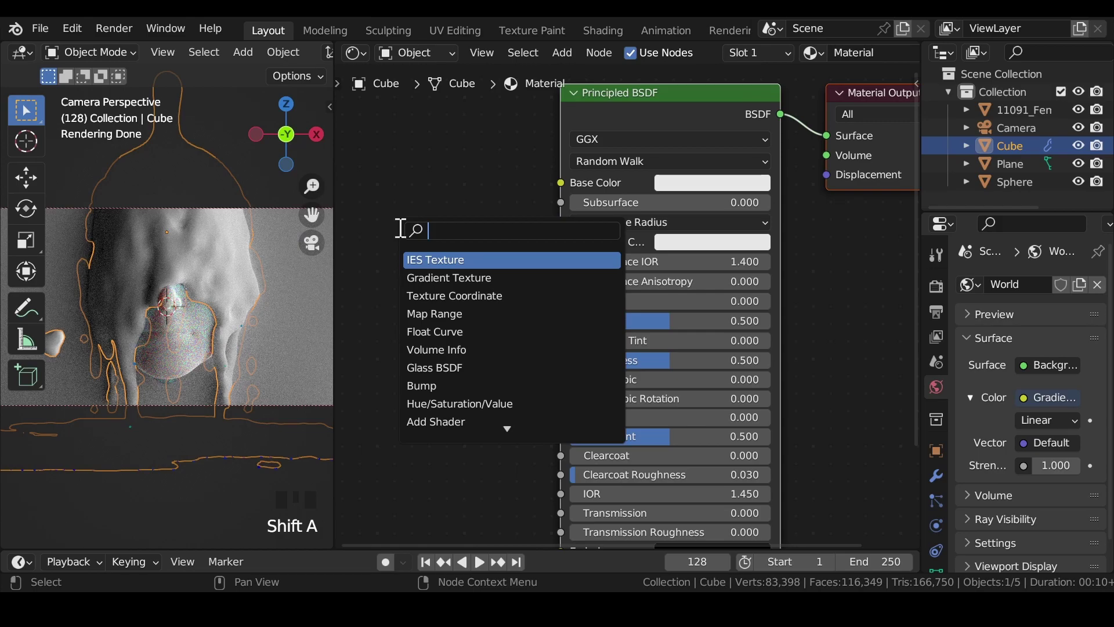
type("col")
left_click(421, 270)
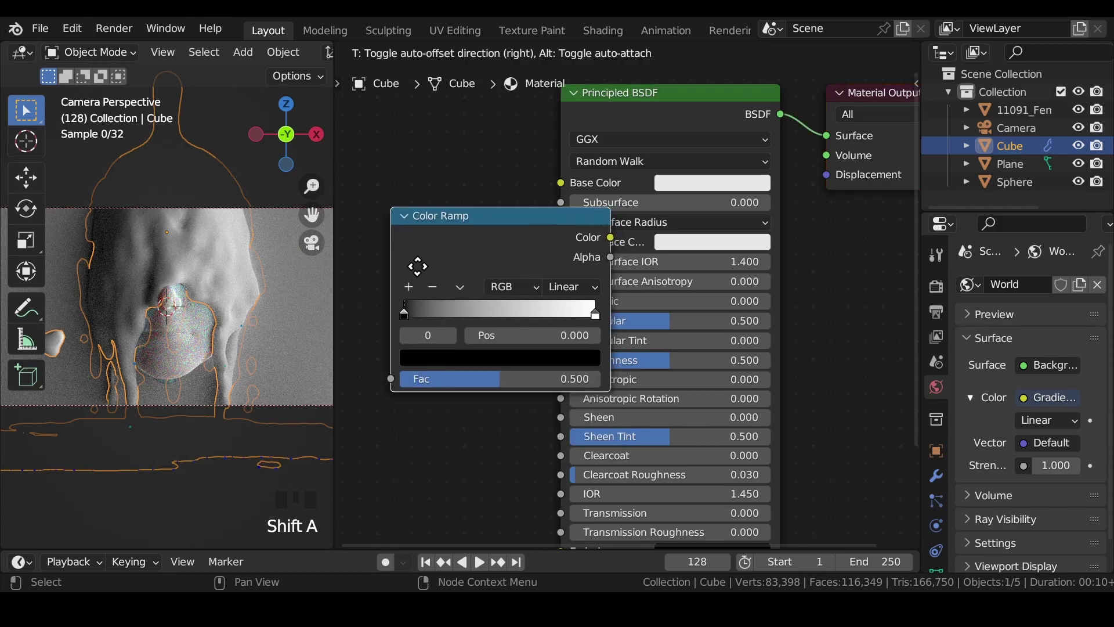
left_click(402, 222)
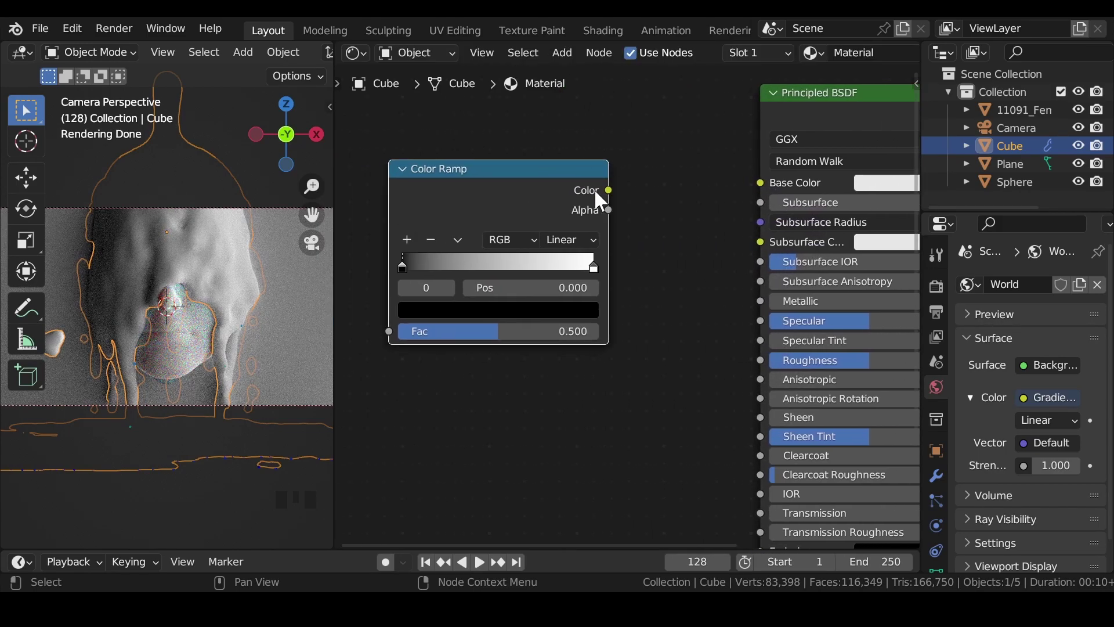
left_click_drag(596, 191, 644, 164)
left_click_drag(765, 180, 764, 184)
Add a Gradient Texture node and connect its Color output to the Color Ramp's Fac input.
middle_click_drag(440, 222, 667, 235)
key("shift+a")
left_click(503, 210)
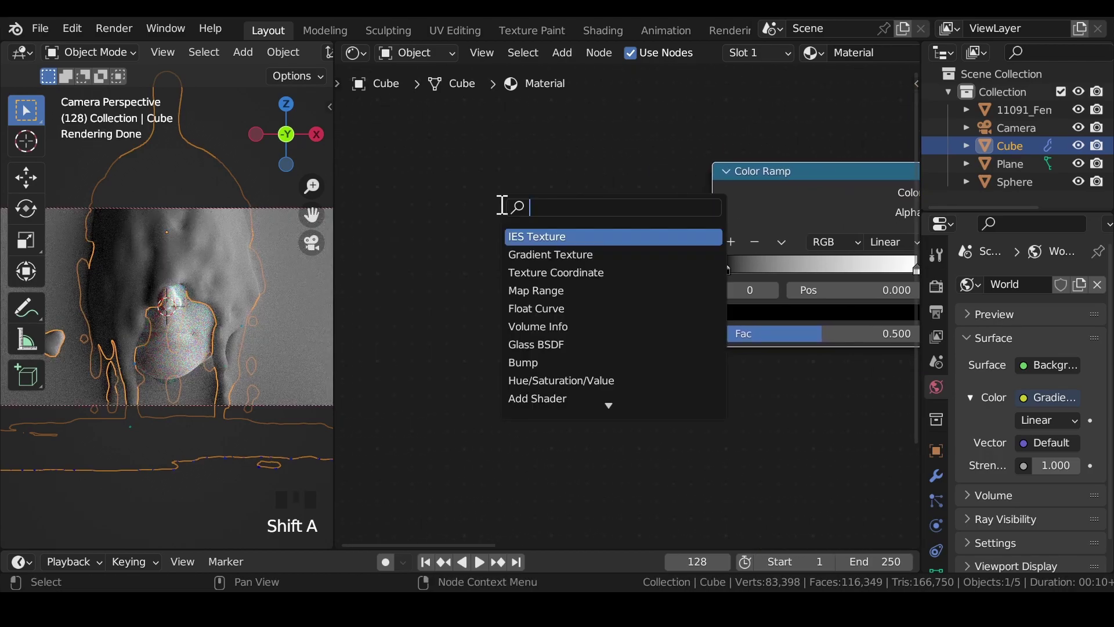
type("gr")
left_click(551, 273)
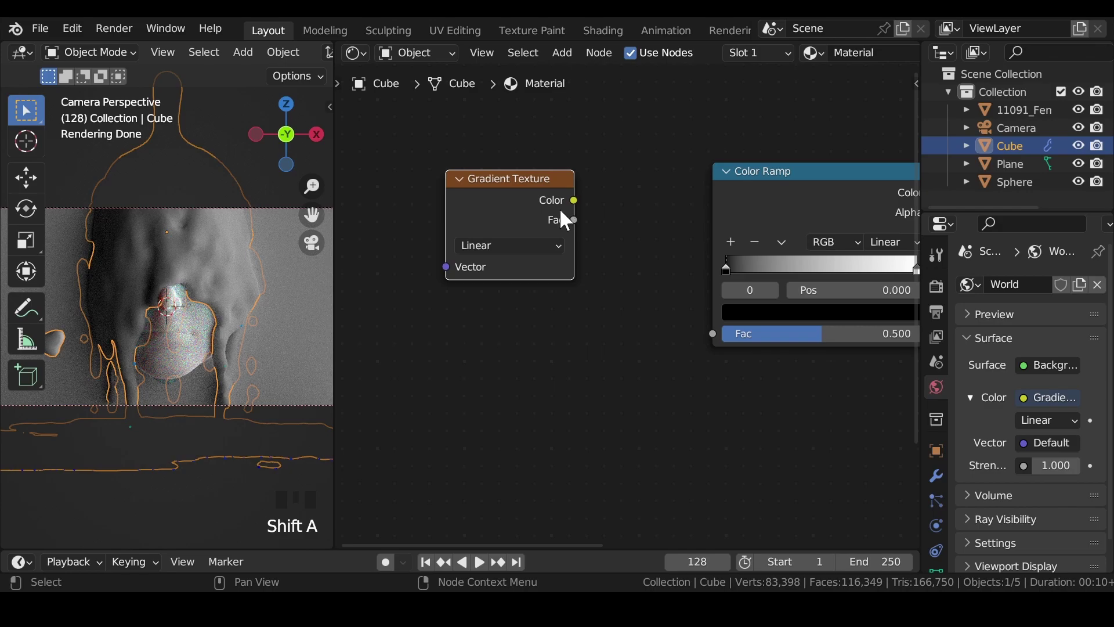
left_click(559, 208)
left_click_drag(573, 201, 716, 339)
Add a Voronoi Texture with Scale 1.000, feed its Color into the Gradient Texture's Vector input, and save the file.
middle_click_drag(612, 319, 526, 272)
key("shift+a")
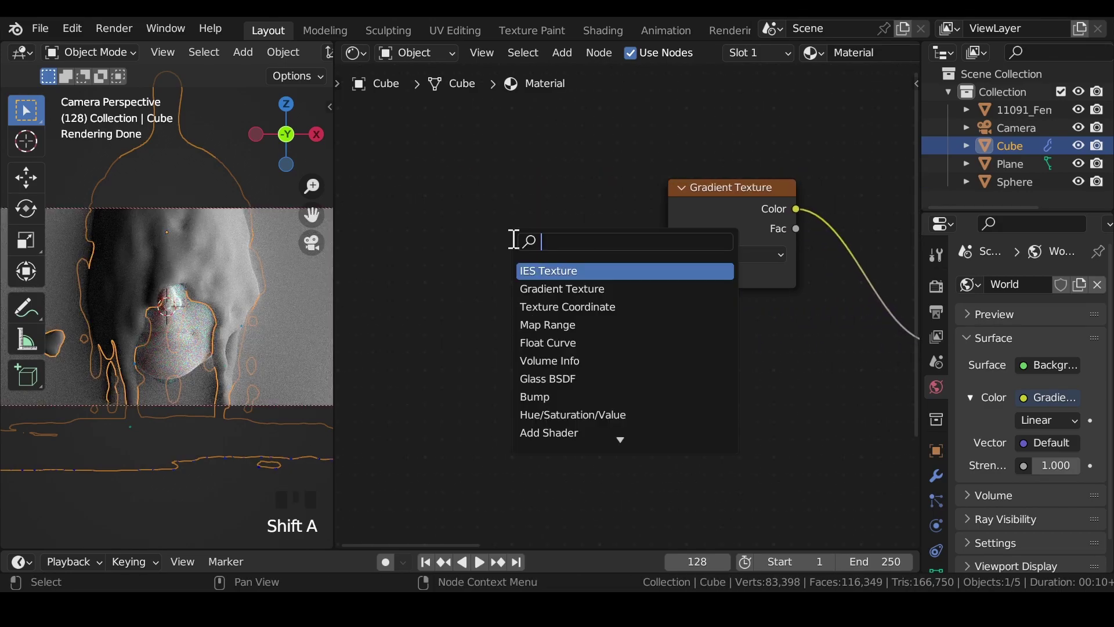
type("vor")
key("Return")
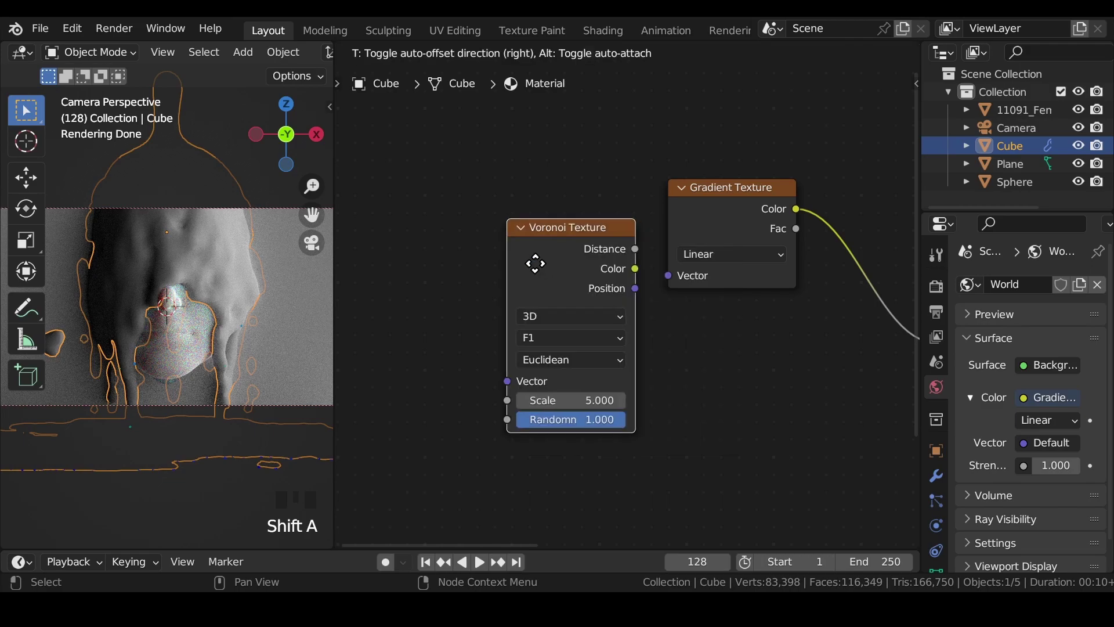
left_click(435, 216)
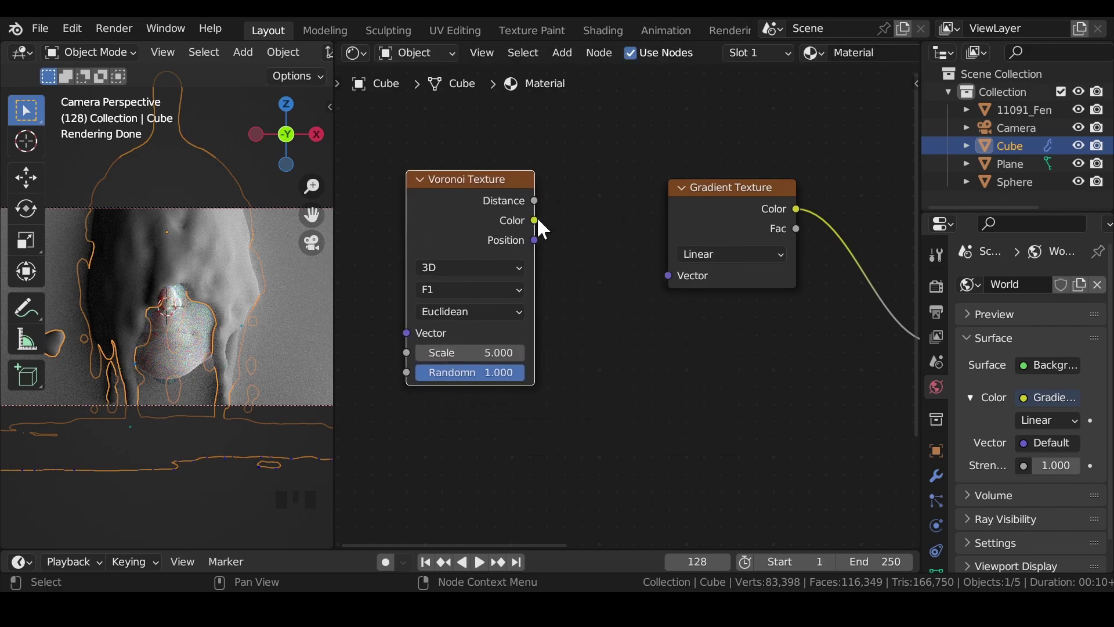
left_click_drag(535, 220, 673, 274)
left_click_drag(470, 353, 470, 353)
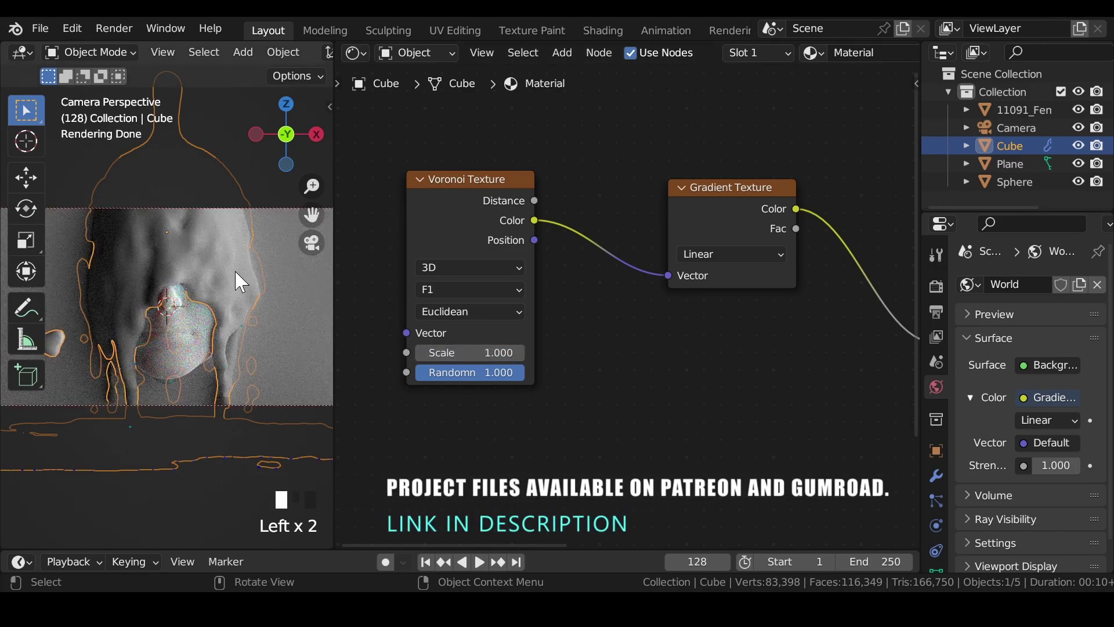
scroll(236, 282, "up", 3)
key("ctrl+s")
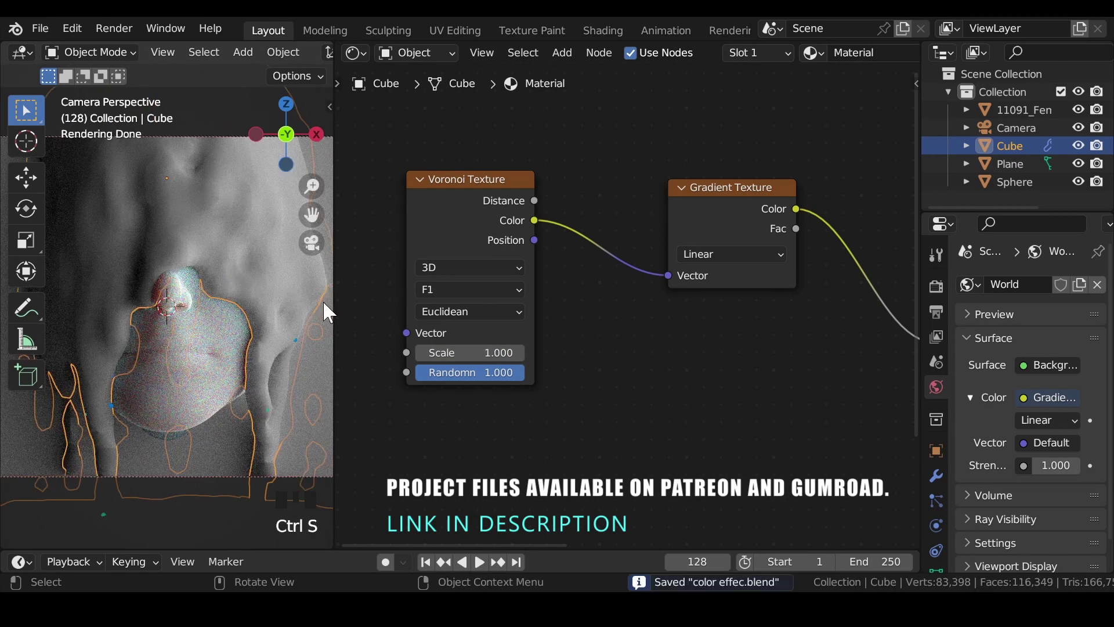
Set the Color Ramp interpolation to Ease and add stops at positions 0.250, 0.500 and 0.750.
left_click(438, 200)
middle_click_drag(824, 285, 407, 278)
left_click(707, 238)
left_click(696, 254)
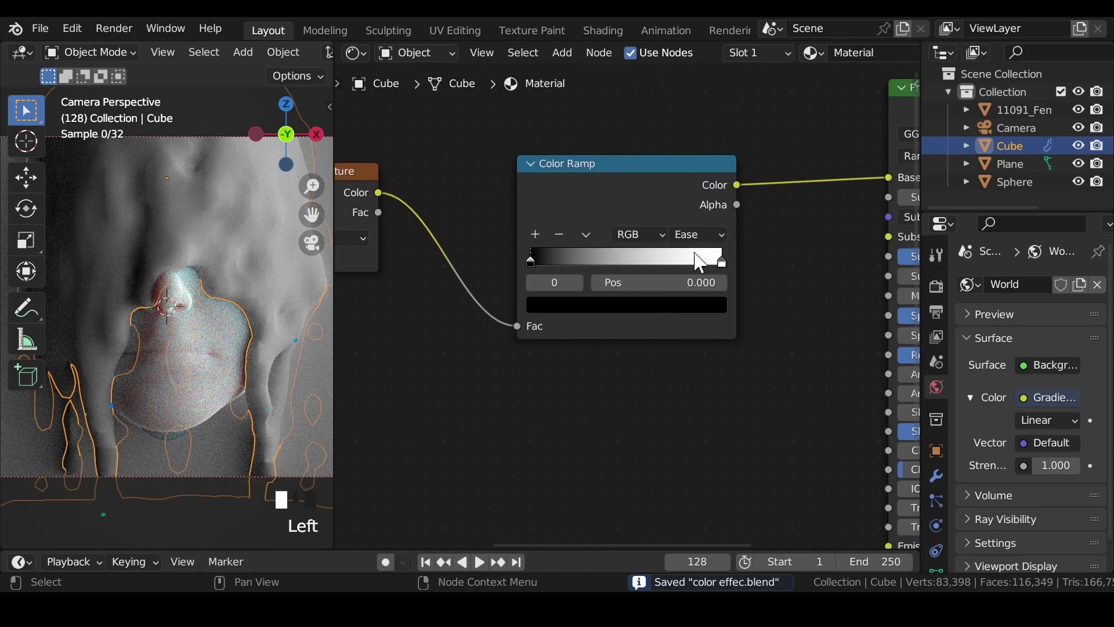
left_click(536, 235)
left_click(537, 234)
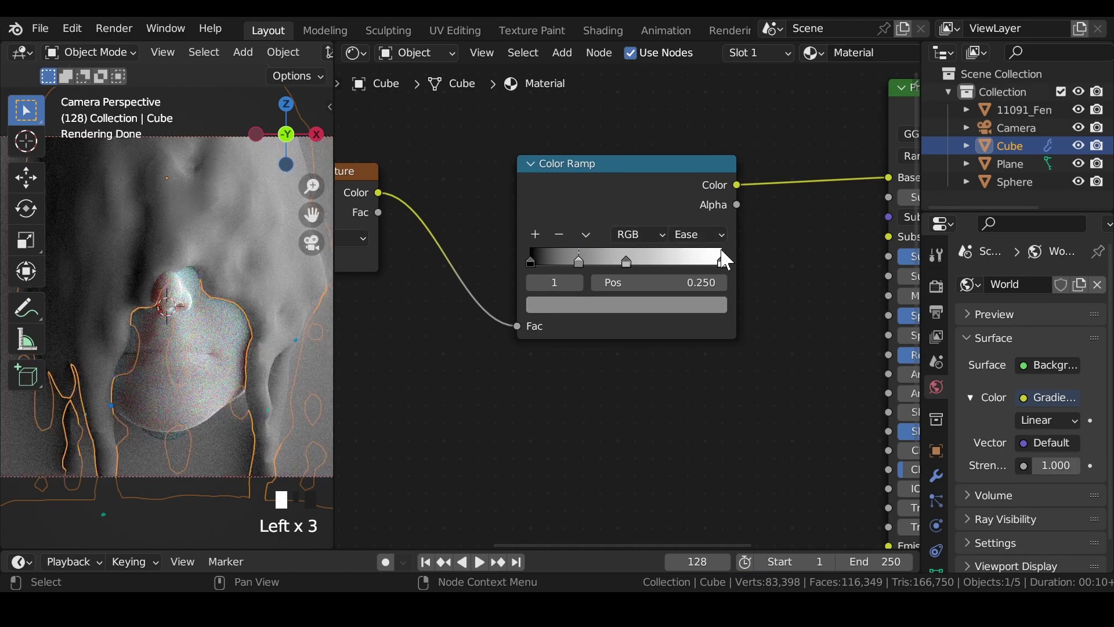
left_click(723, 263)
left_click(535, 234)
Color the ramp's first stop cyan with hue 0.488 and the stop at 0.250 saturated blue.
left_click(531, 262)
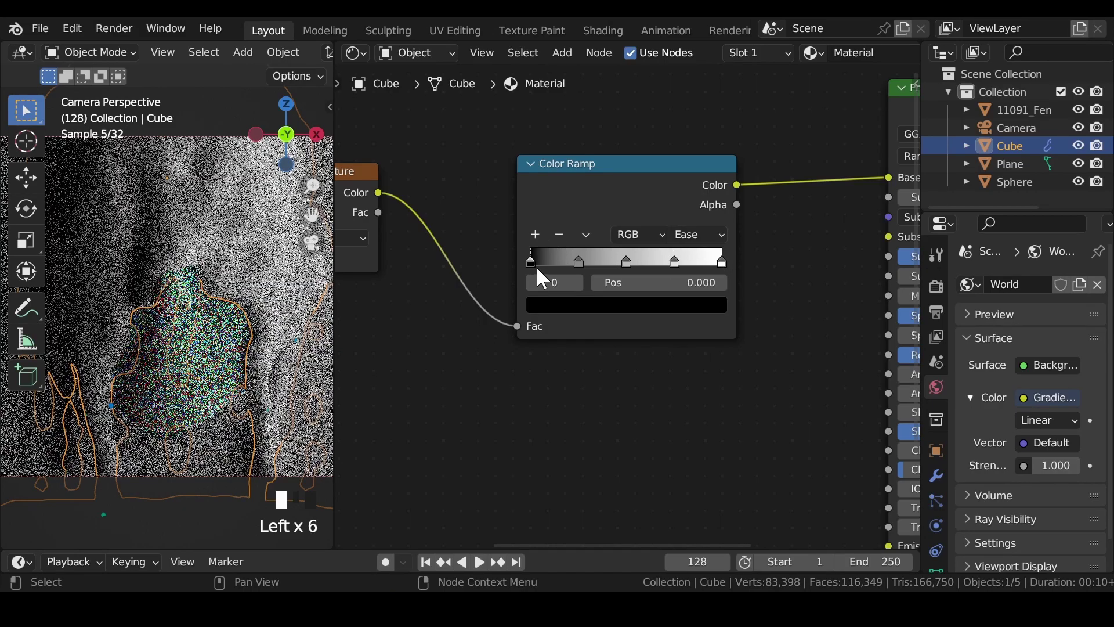
left_click(644, 304)
left_click_drag(676, 96, 653, 62)
left_click(604, 52)
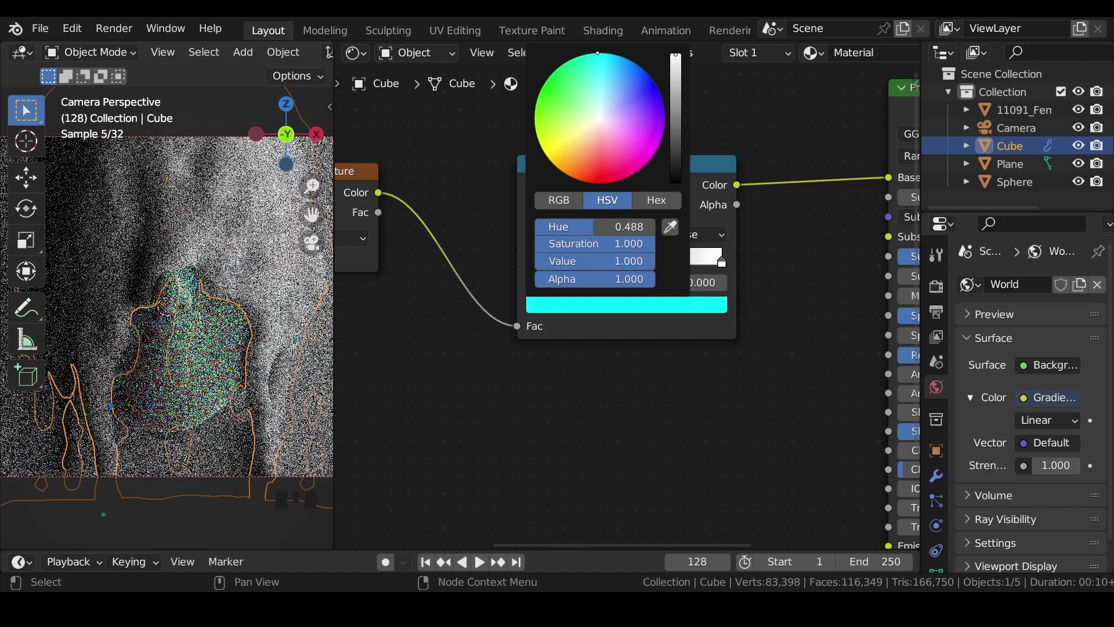
left_click(578, 264)
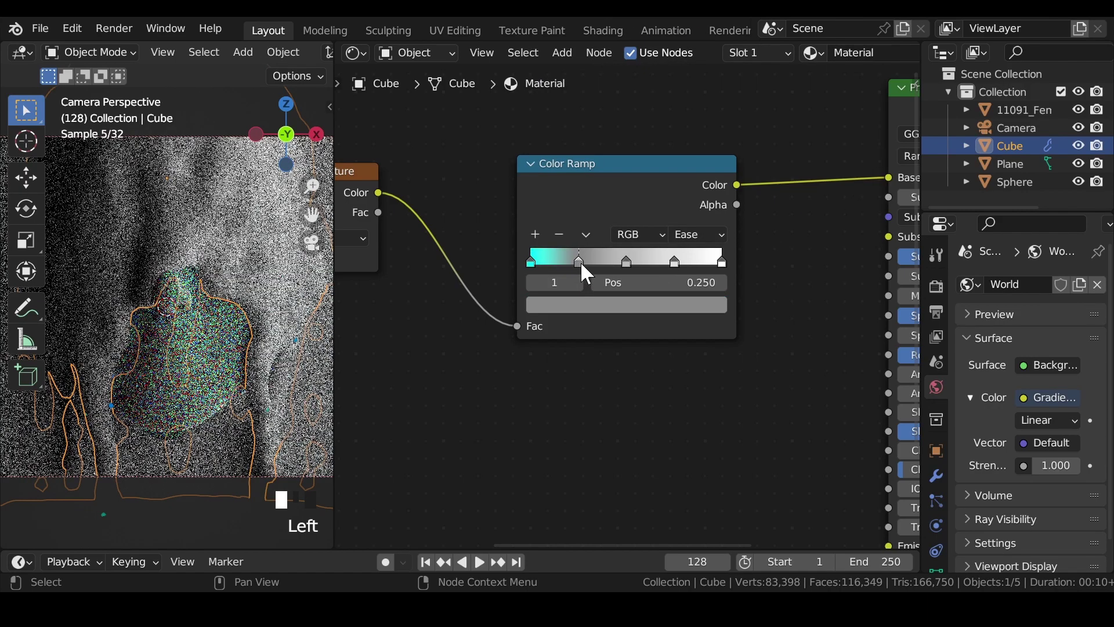
left_click(631, 304)
left_click(676, 56)
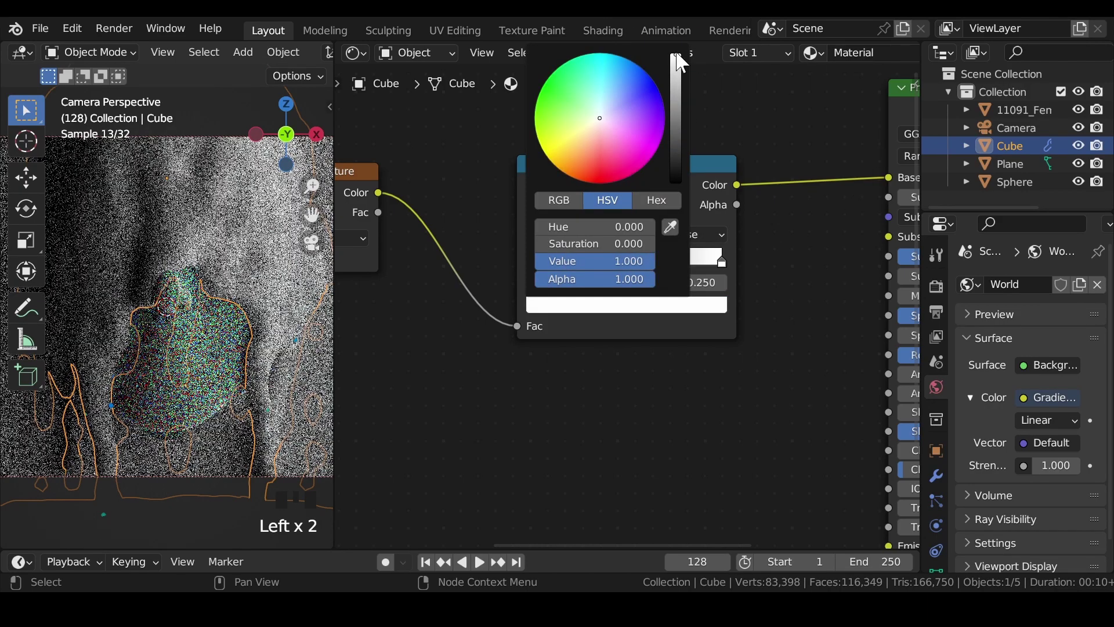
left_click_drag(604, 125, 654, 129)
Color the ramp stop at 0.500 magenta with hue 0.836 and the stop at 0.750 red with hue 0.999.
left_click(627, 263)
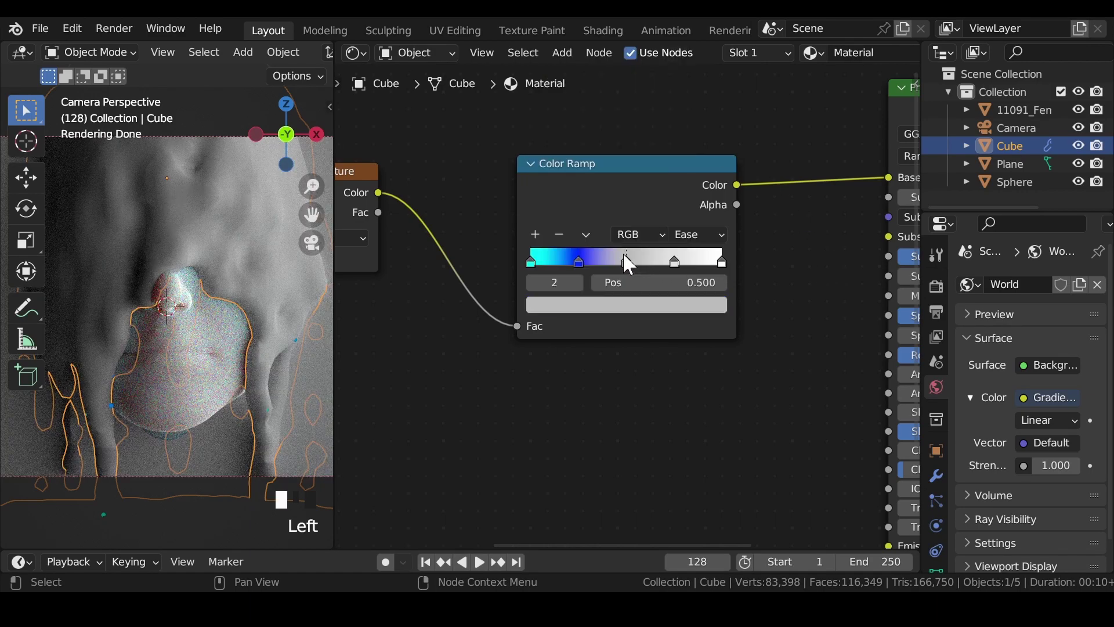
left_click(638, 305)
left_click(676, 55)
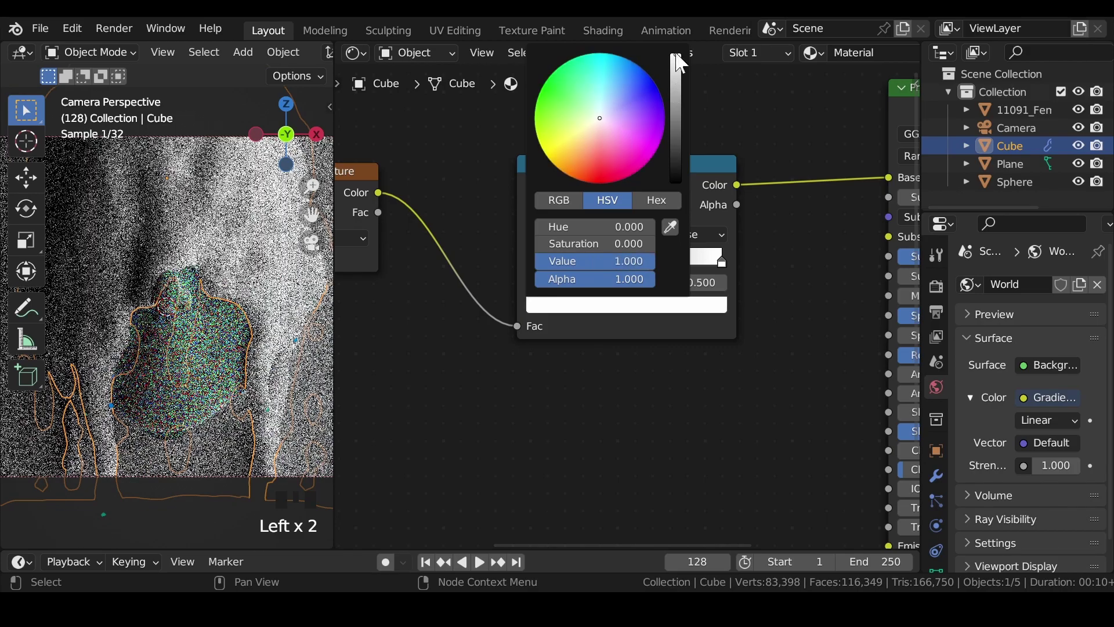
left_click_drag(639, 143, 656, 151)
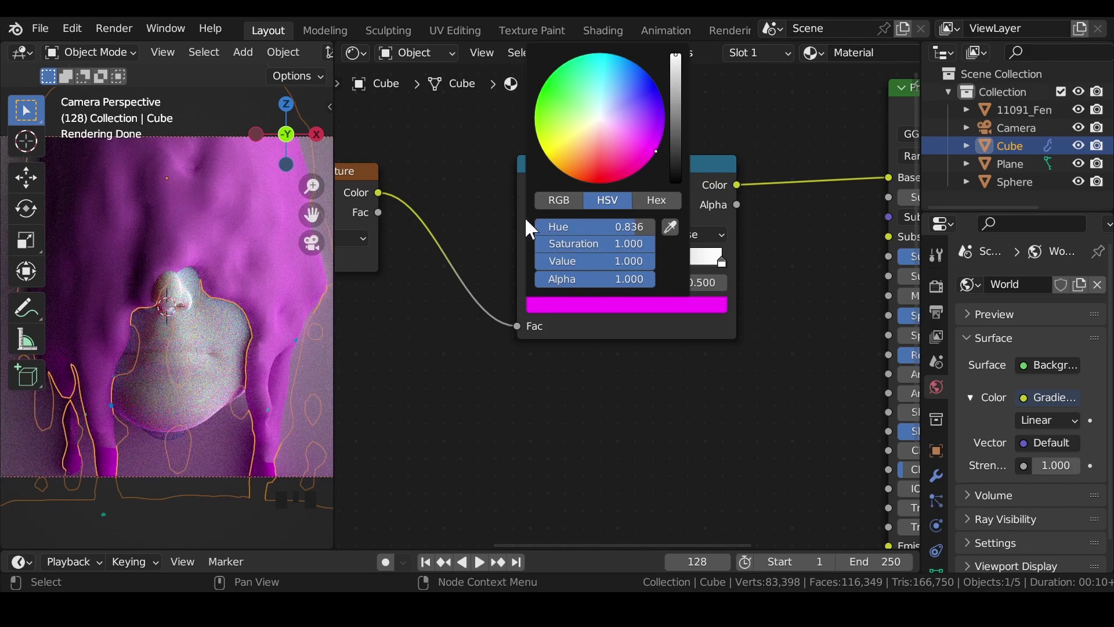
left_click(676, 262)
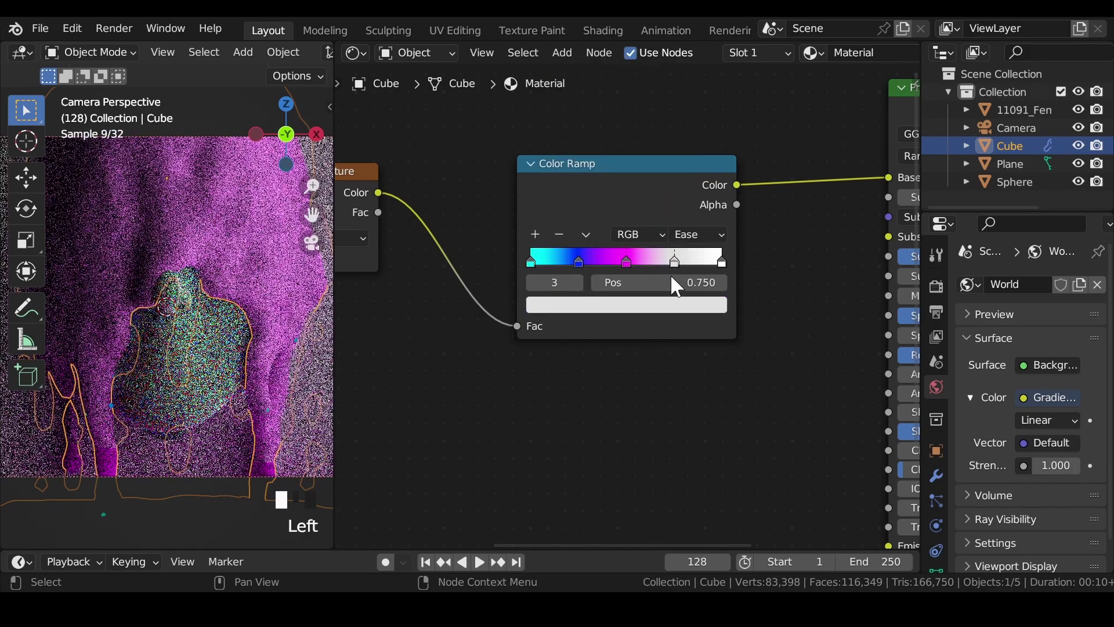
left_click(639, 308)
left_click(608, 171)
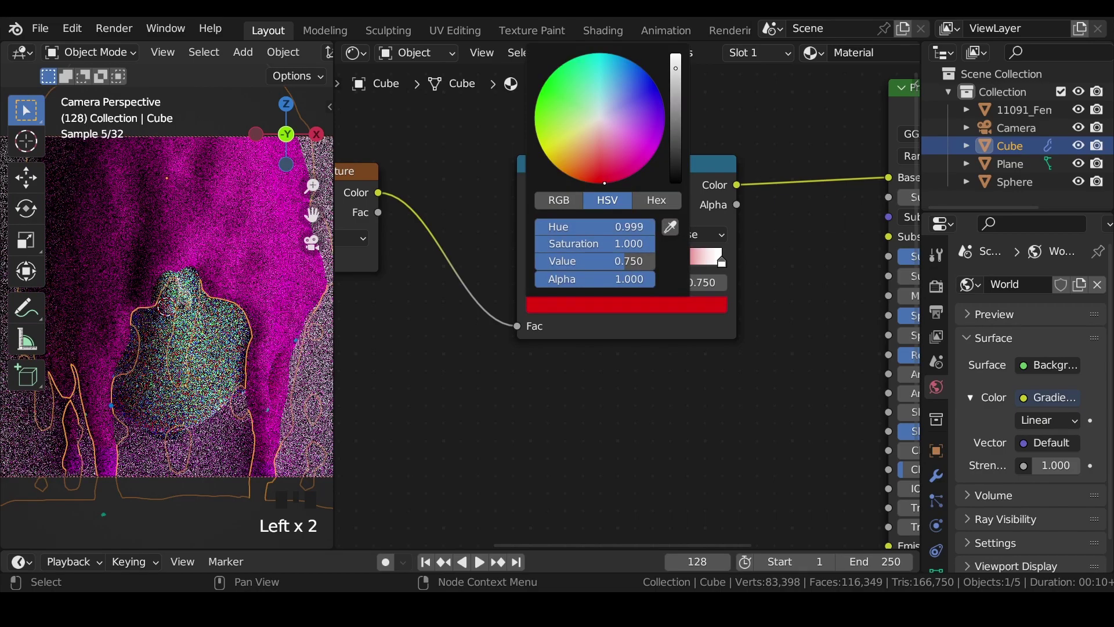
Color the ramp's last stop, at position 1.000, golden yellow and save the file.
left_click(721, 262)
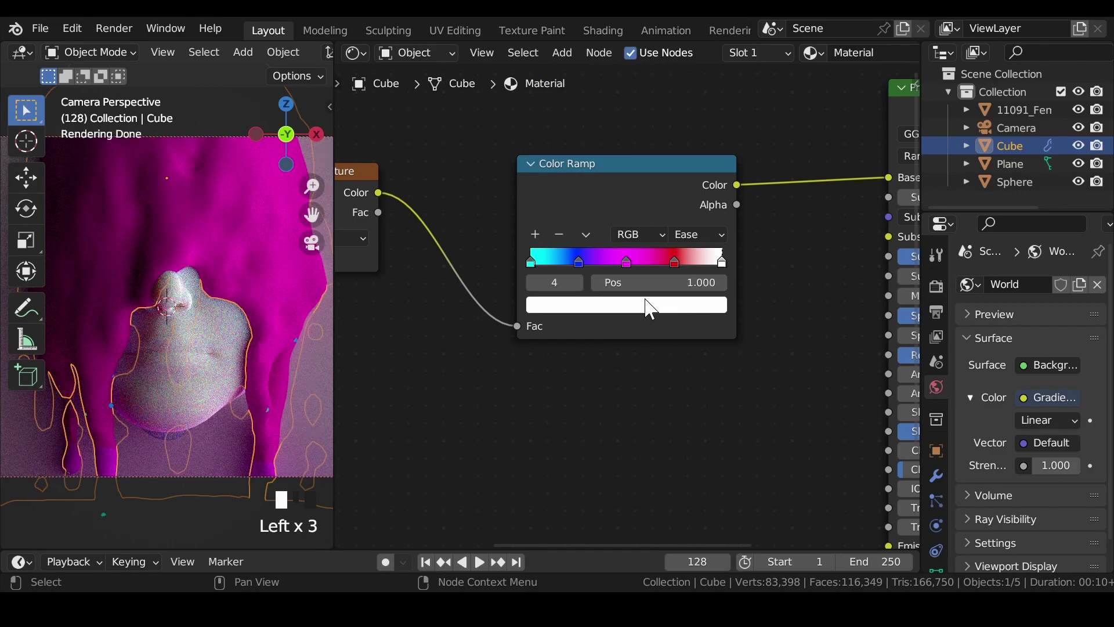
left_click(630, 313)
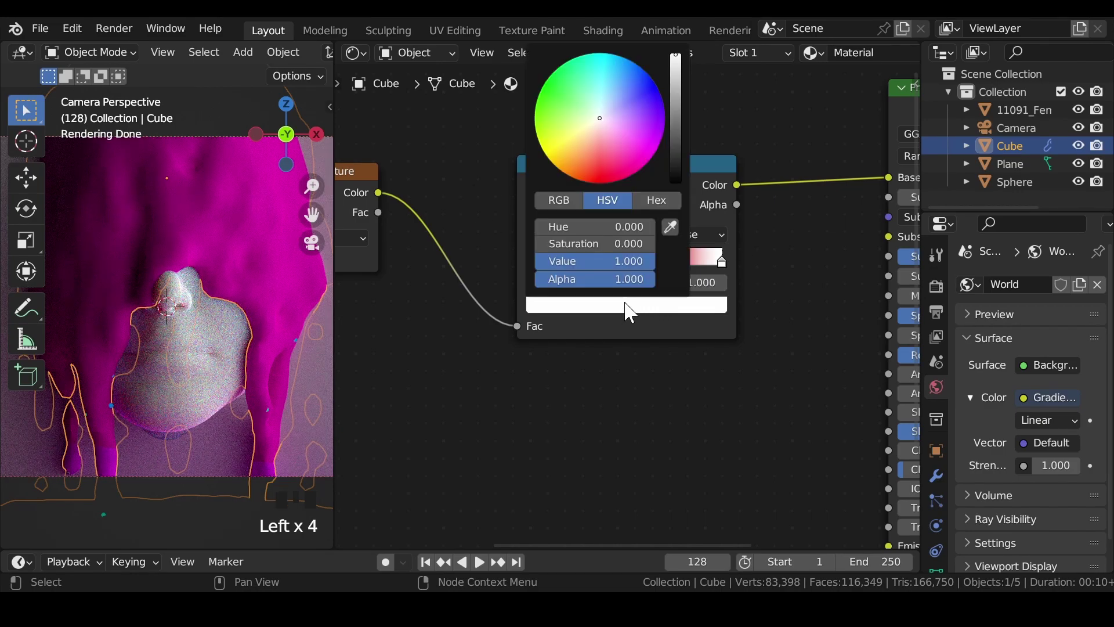
left_click(569, 169)
scroll(188, 274, "down", 2)
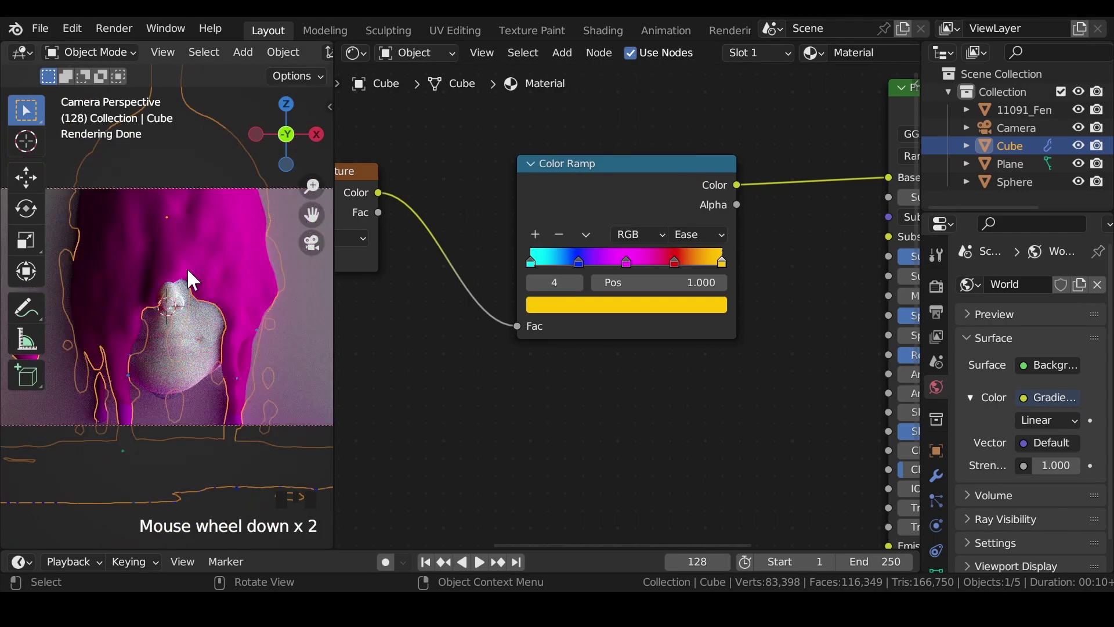
key("ctrl+s")
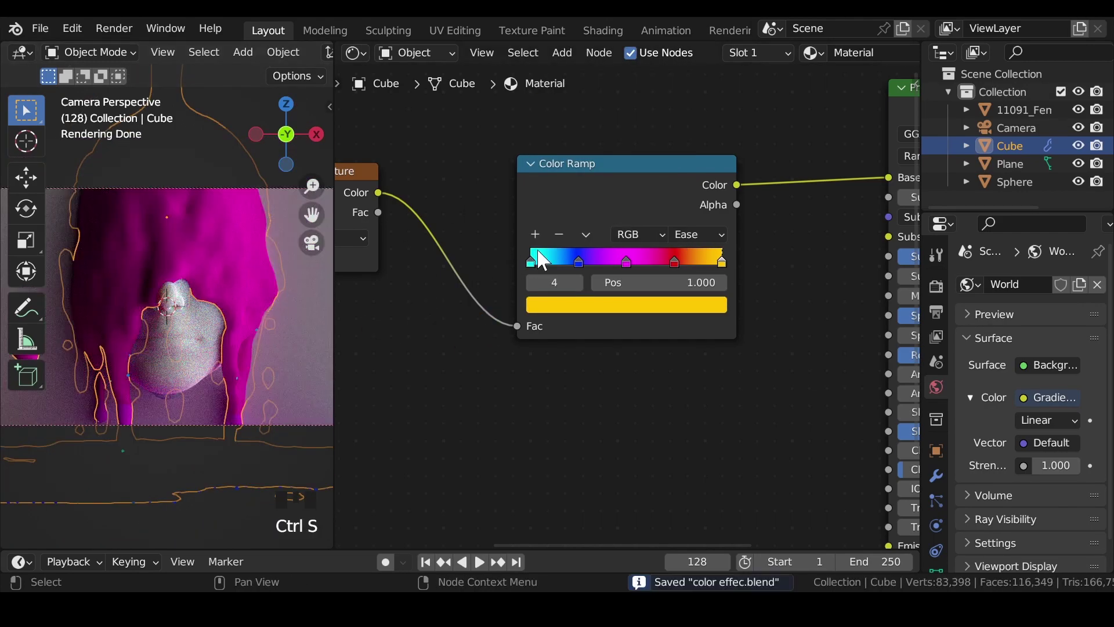
Try the Quadratic gradient type on the Gradient Texture node, then switch it to Easing.
middle_click_drag(537, 252, 409, 193)
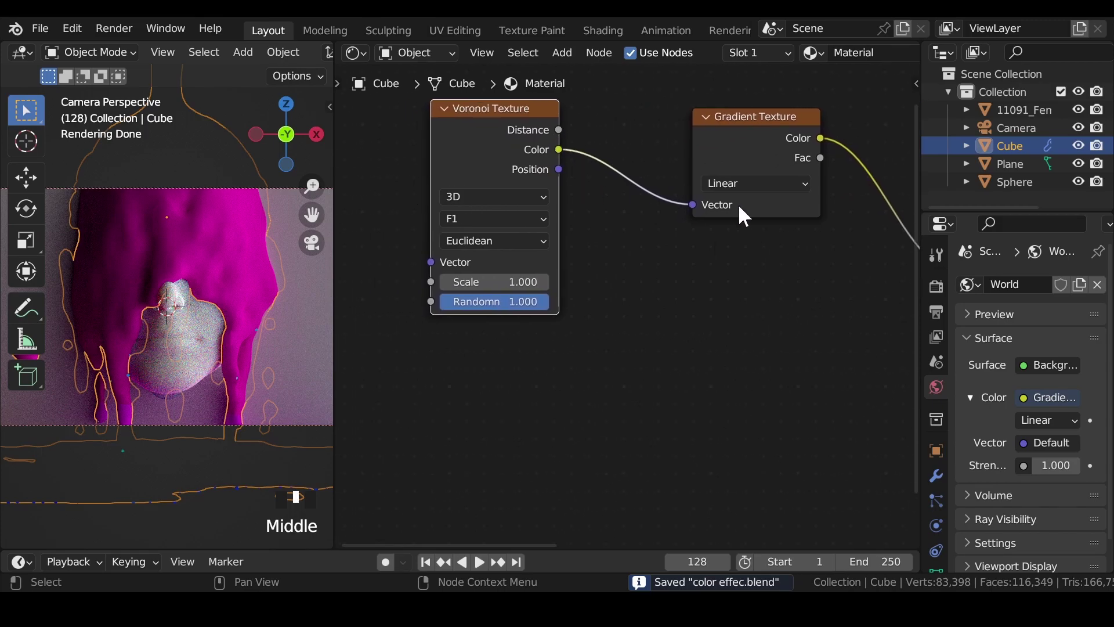
left_click(757, 184)
left_click(734, 223)
left_click(759, 183)
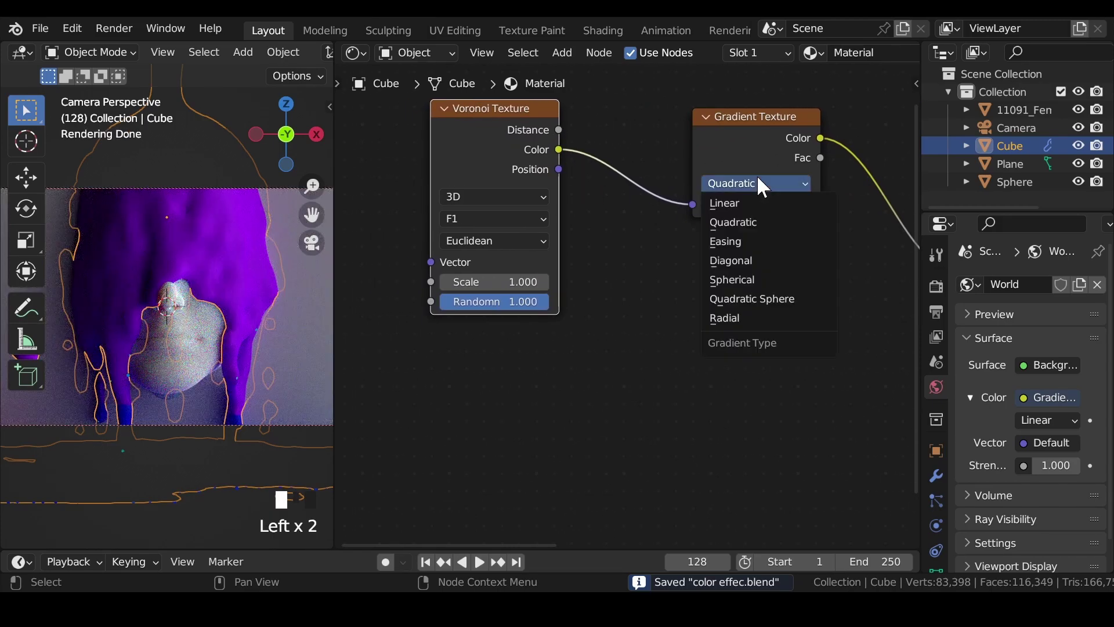
left_click(742, 242)
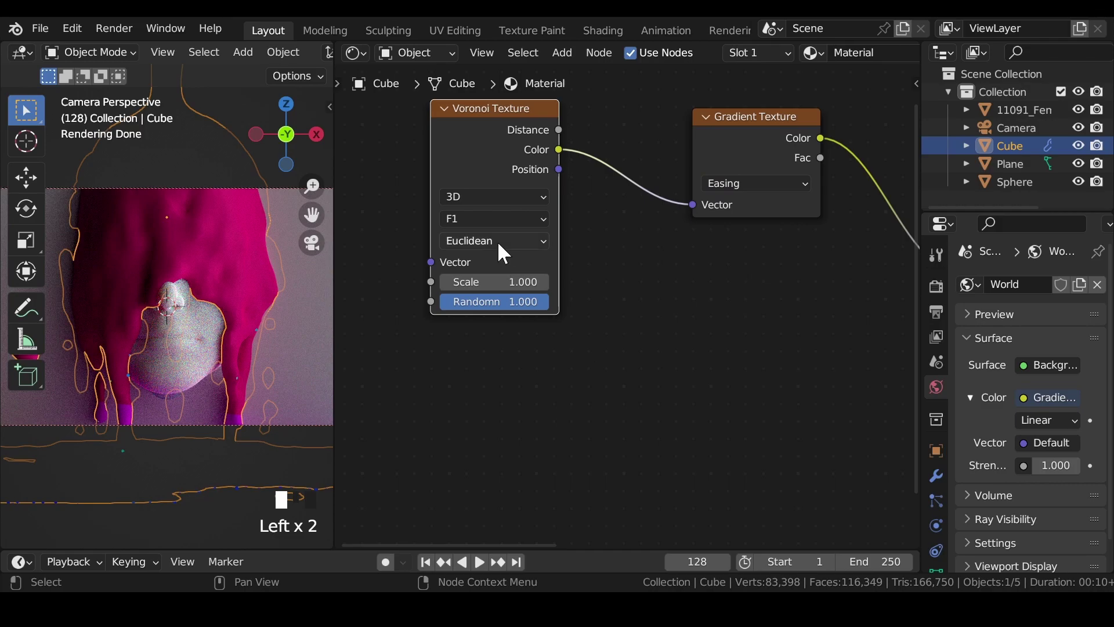
Set the Voronoi Texture to 4D and connect its Position output to the Gradient Texture's Vector input.
left_click(502, 197)
left_click(464, 275)
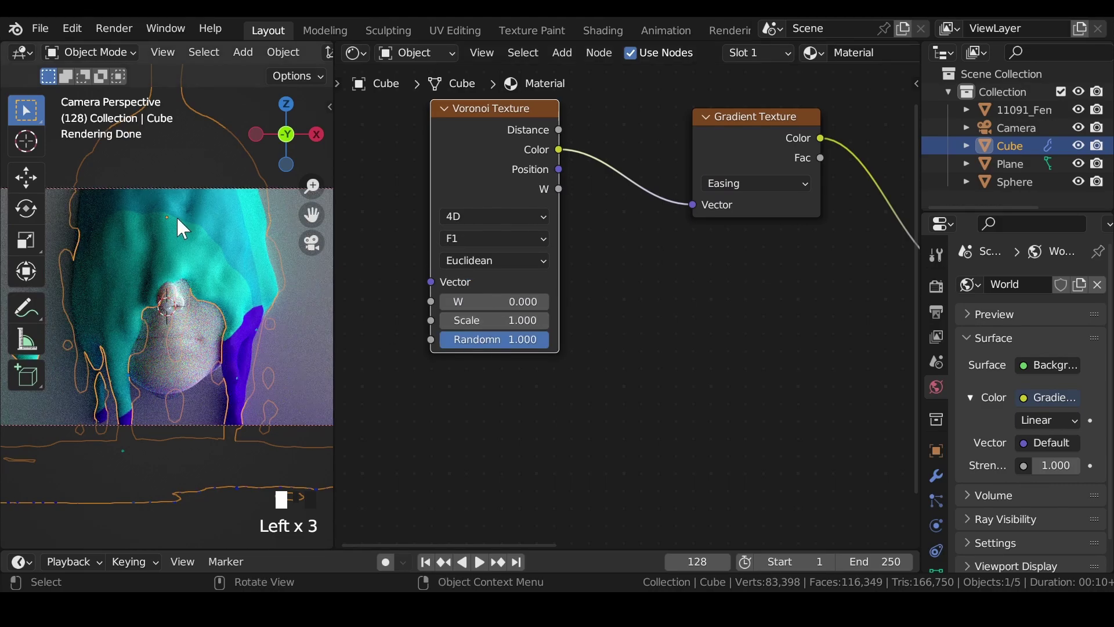
scroll(176, 215, "up", 2)
left_click_drag(568, 173, 703, 206)
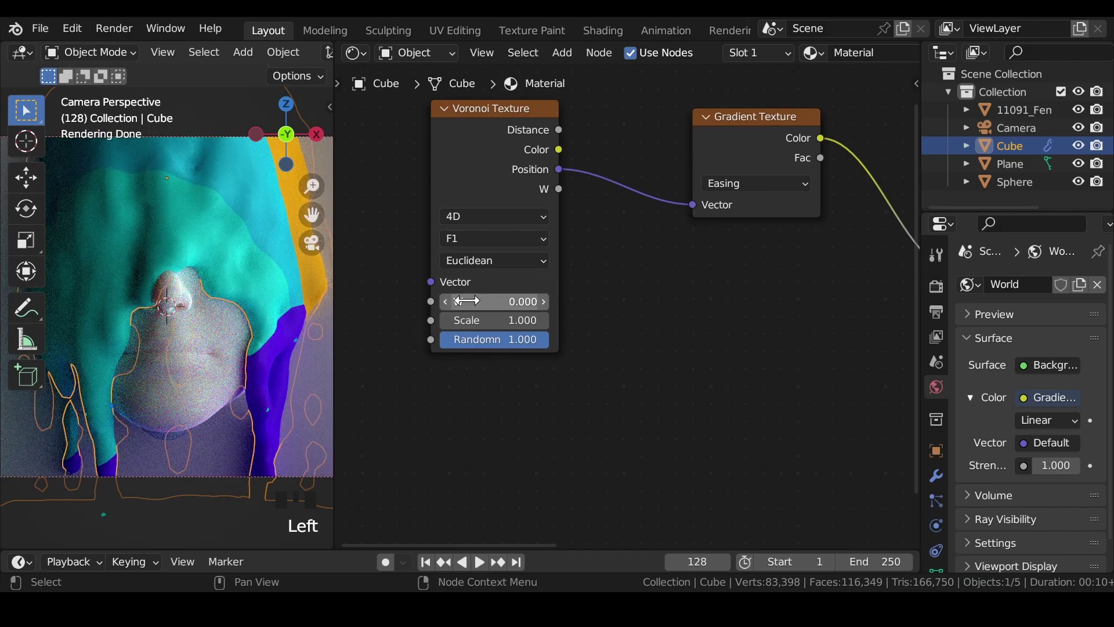
Try the Manhattan and Chebychev distance metrics on the Voronoi Texture, then set it to Minkowski.
left_click(486, 259)
left_click(476, 301)
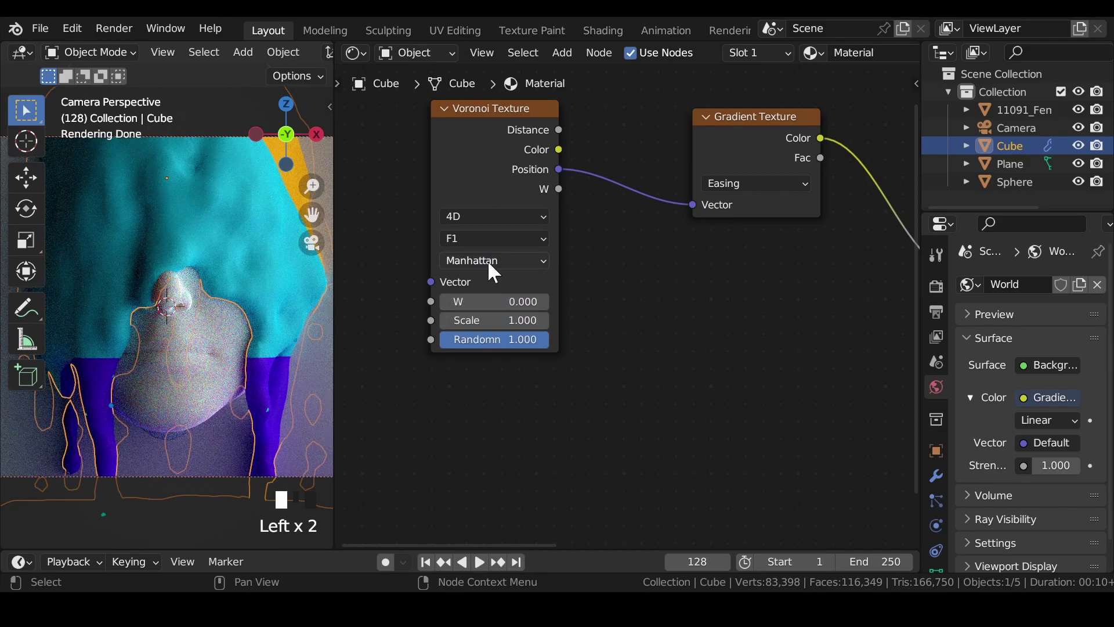
left_click(492, 260)
left_click(497, 318)
left_click(495, 257)
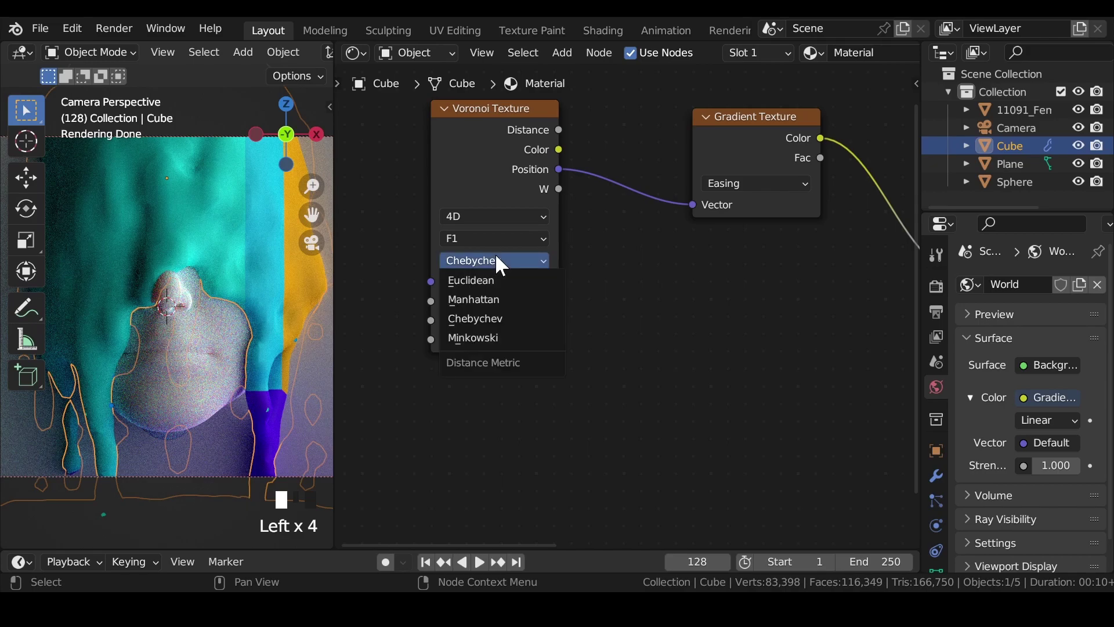
left_click(500, 337)
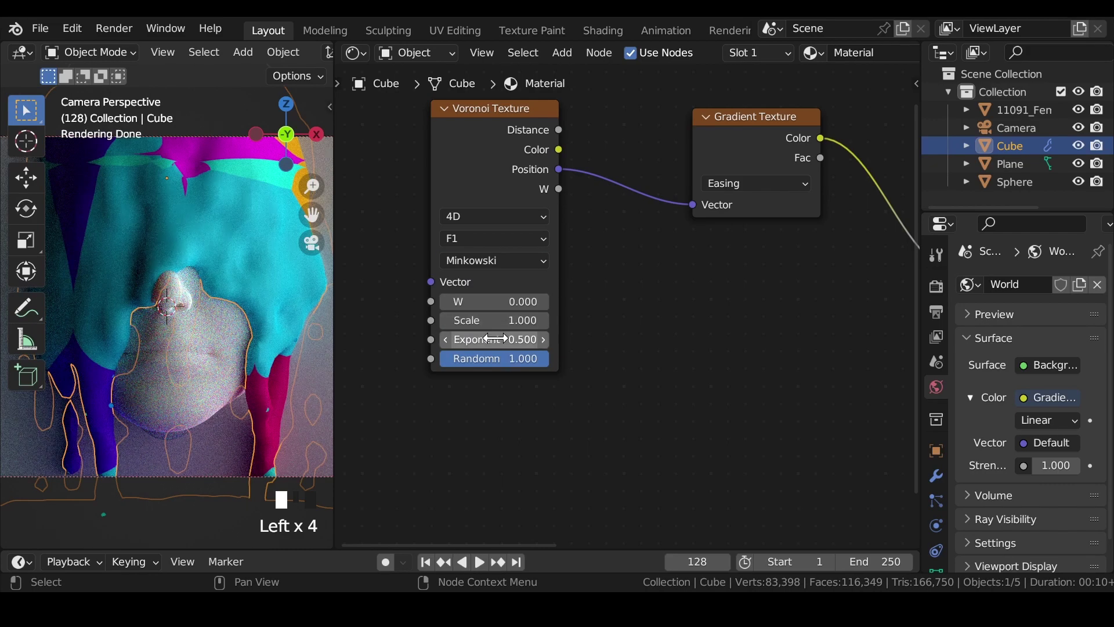
Raise the Voronoi Texture's Scale to 8.400 and save the file.
left_click_drag(493, 327, 924, 327)
scroll(204, 244, "down", 2)
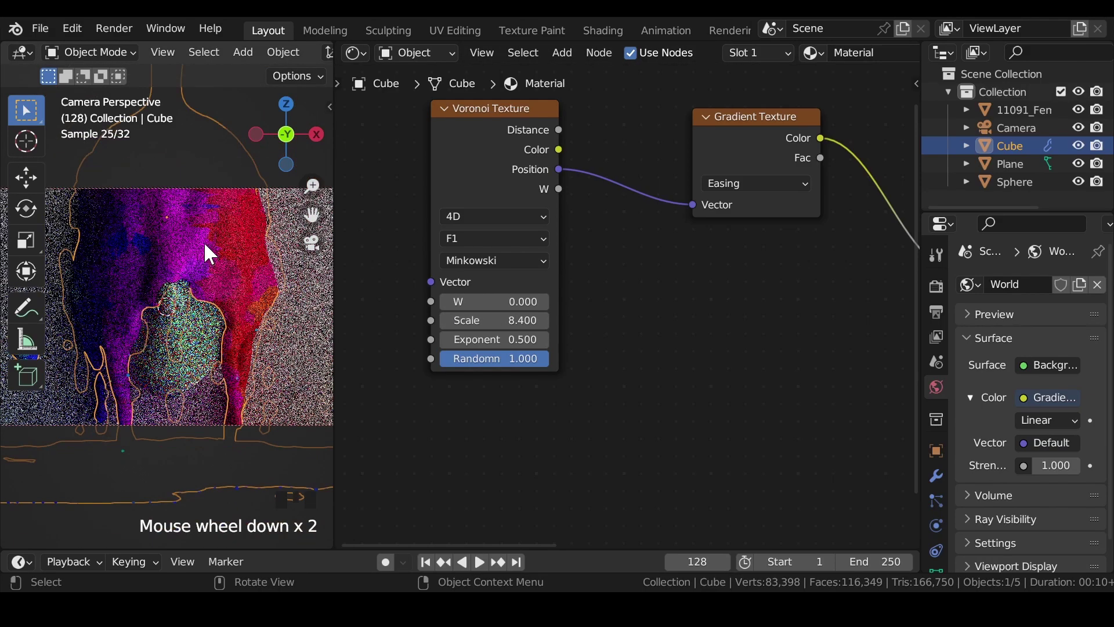
key("ctrl+s")
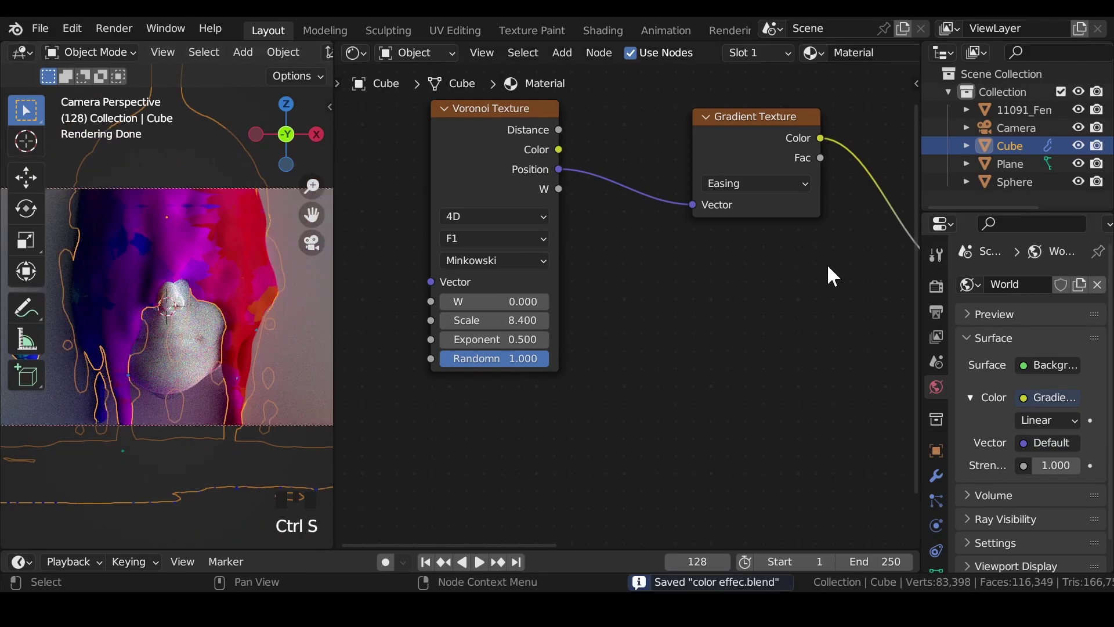
Switch the Color Ramp to HSV mode, try Far and Clockwise interpolation, and settle on Counter-Clockwise.
middle_click_drag(831, 273, 476, 264)
left_click(711, 174)
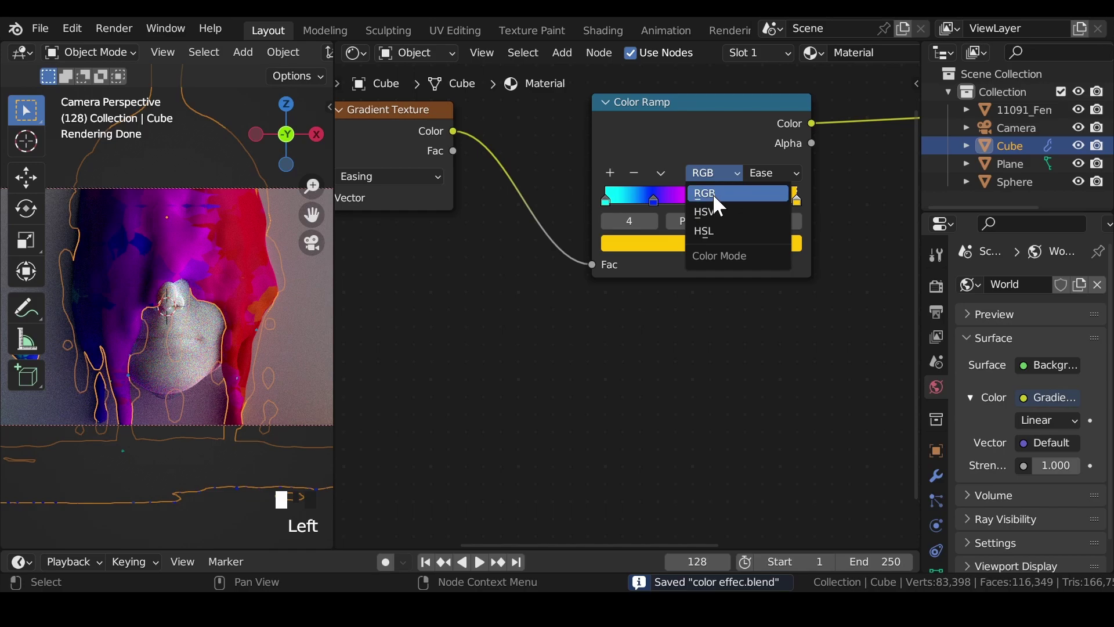
left_click(713, 207)
left_click(754, 175)
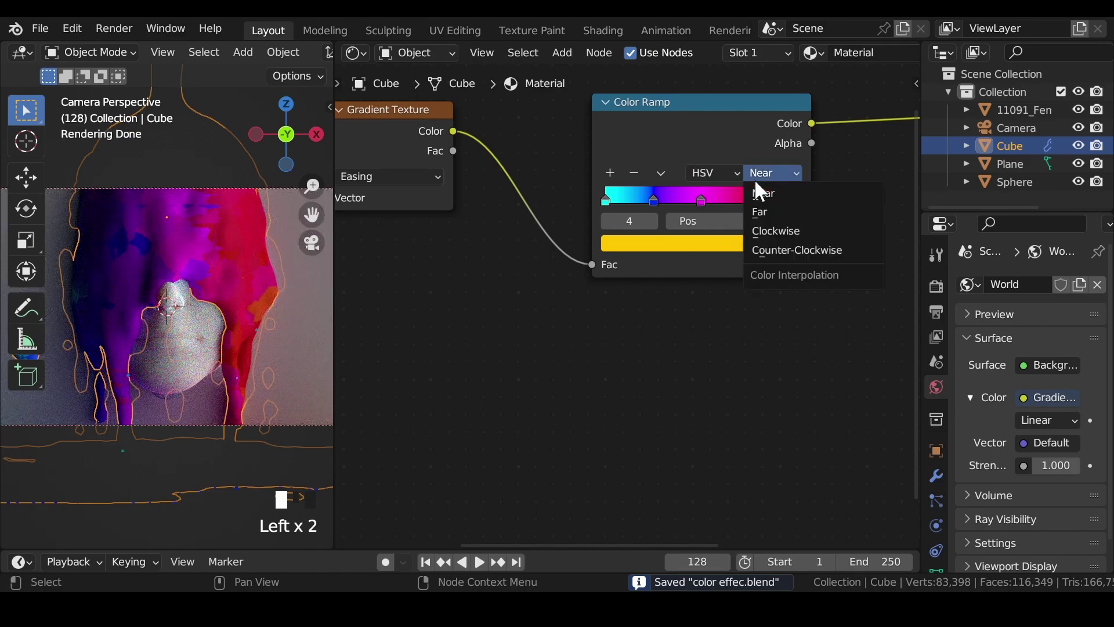
left_click(760, 209)
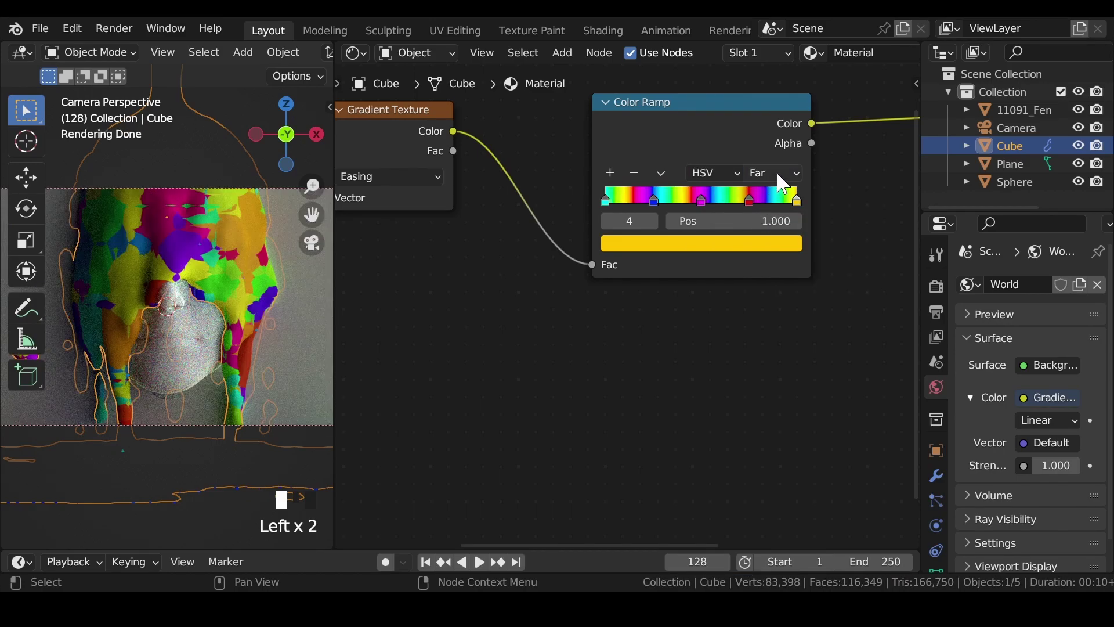
left_click(776, 175)
left_click(779, 226)
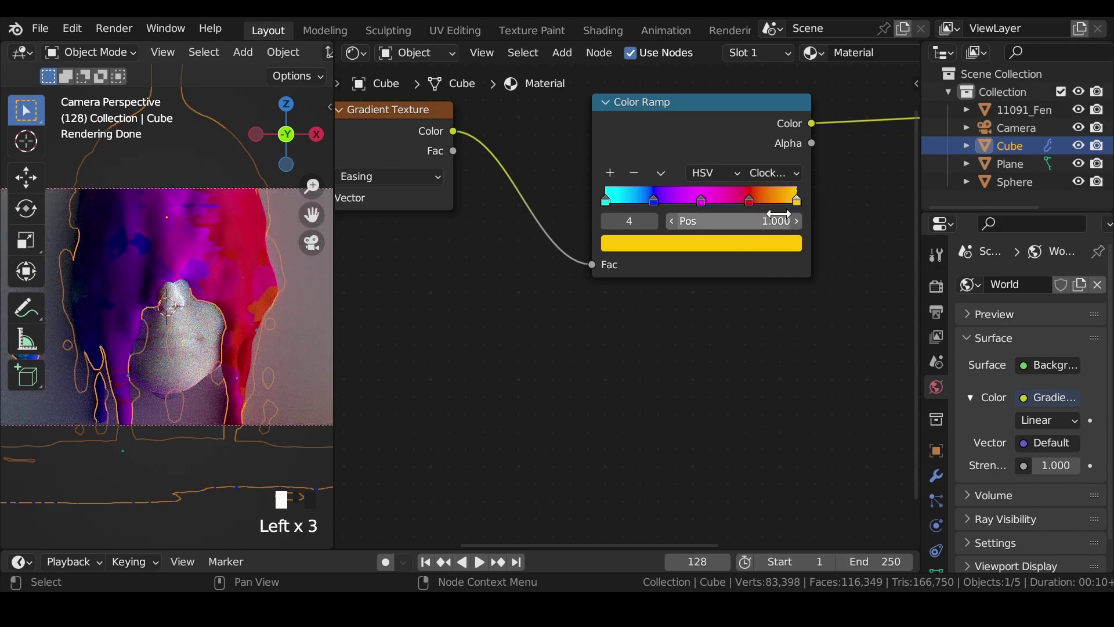
left_click(779, 175)
left_click(790, 248)
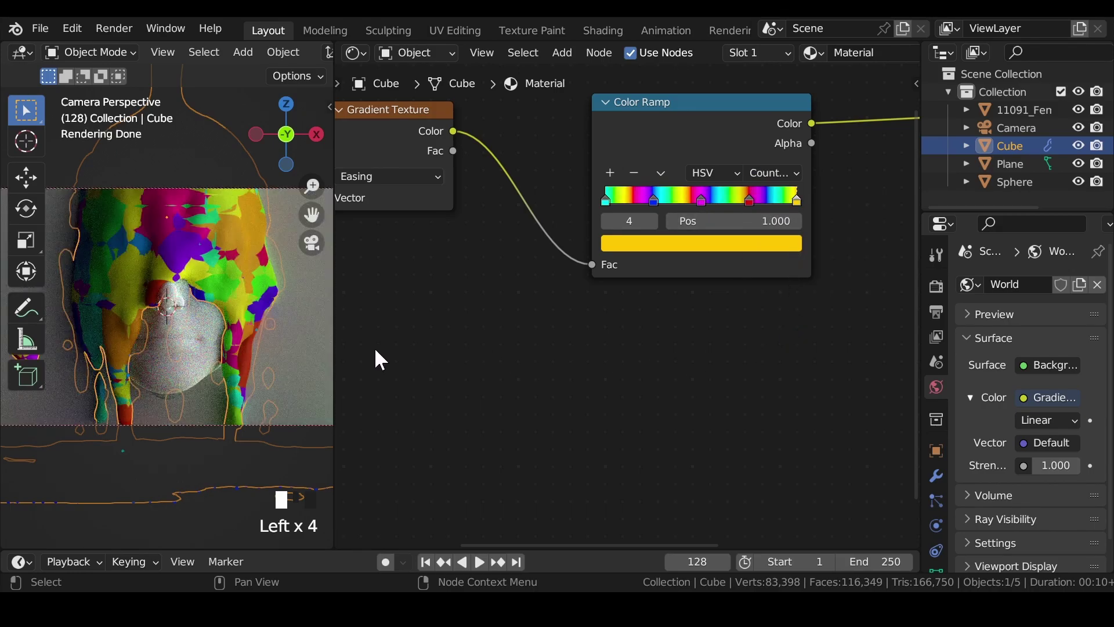
Change the Gradient Texture type to Quadratic and then to Diagonal.
middle_click_drag(482, 253, 631, 194)
left_click(615, 191)
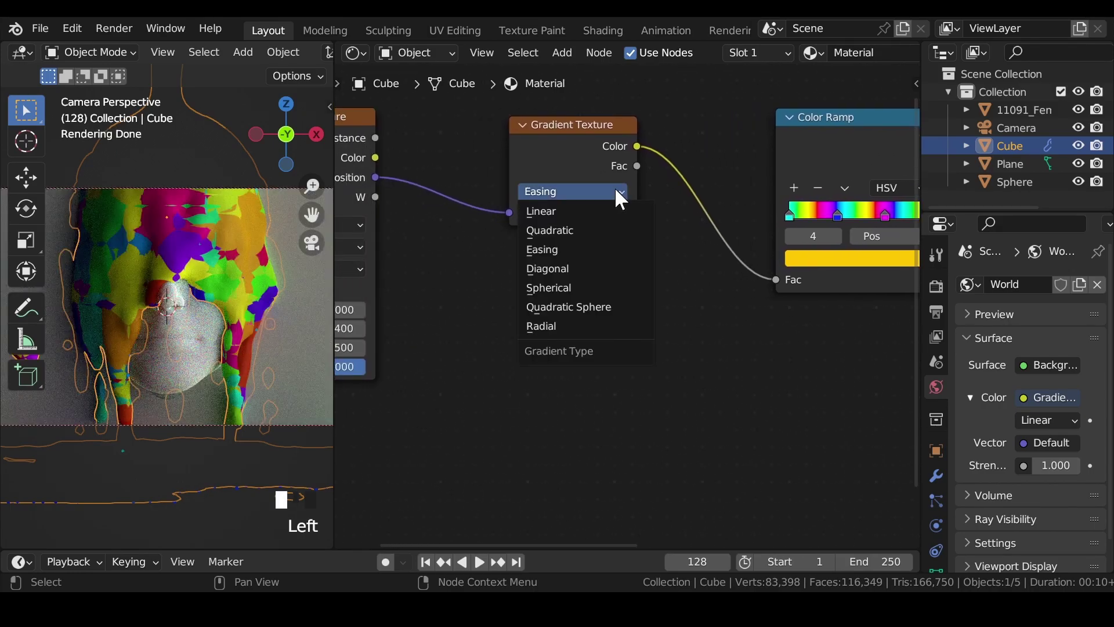
left_click(598, 231)
left_click(597, 195)
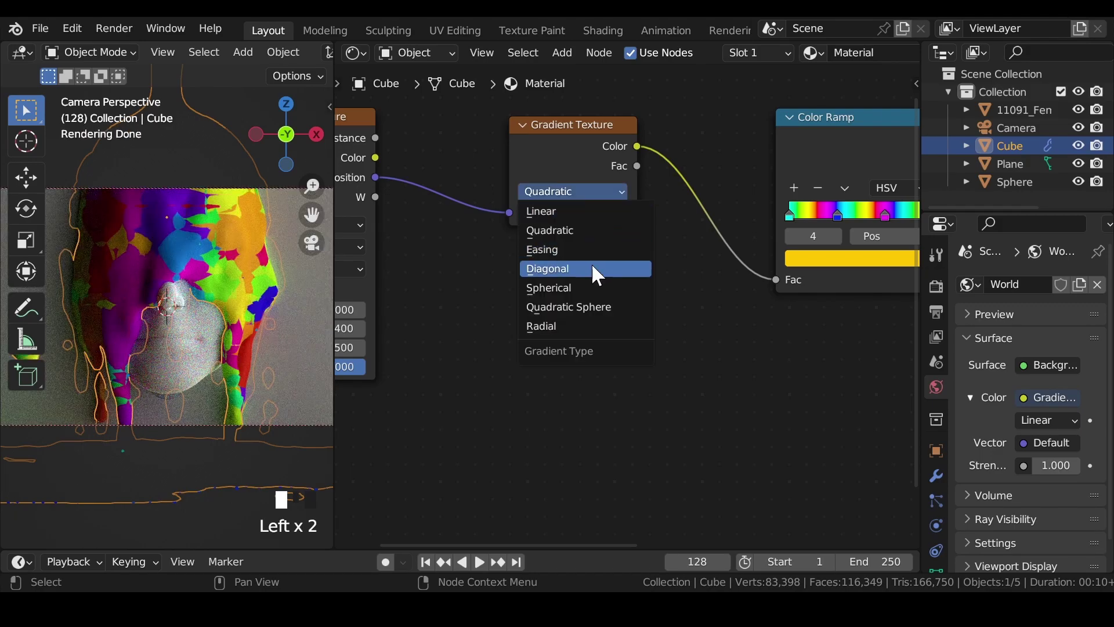
left_click(593, 269)
Widen the 3D viewport beside the node editor and save the file.
left_click_drag(335, 303, 443, 279)
scroll(239, 265, "up", 2)
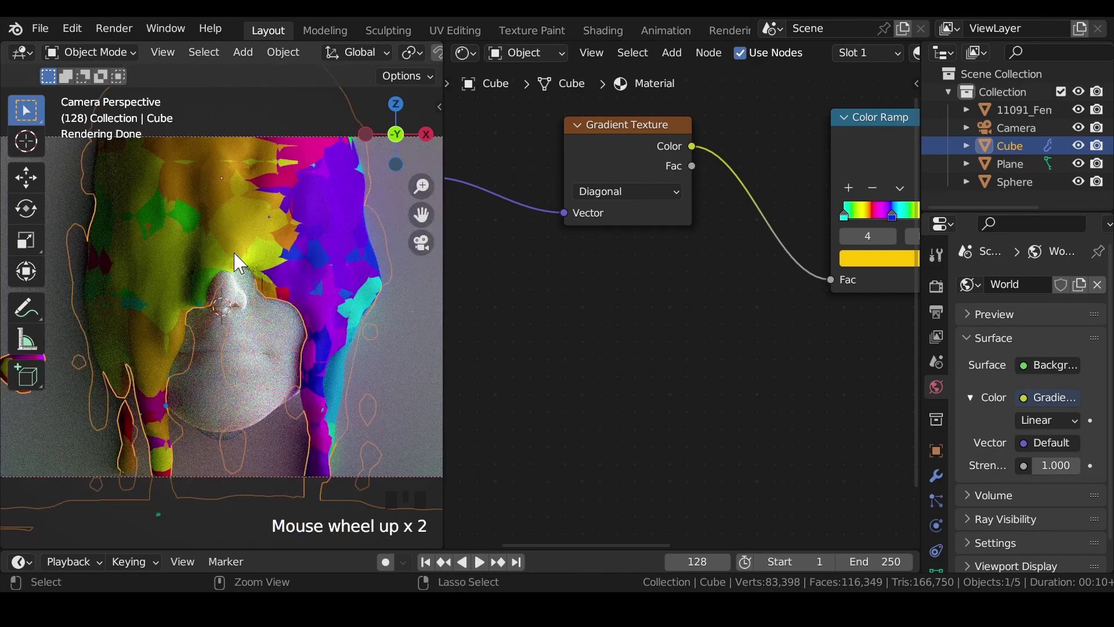
key("ctrl+s")
Select the background plane and create a new material for it.
left_click(400, 332)
scroll(394, 326, "down", 2)
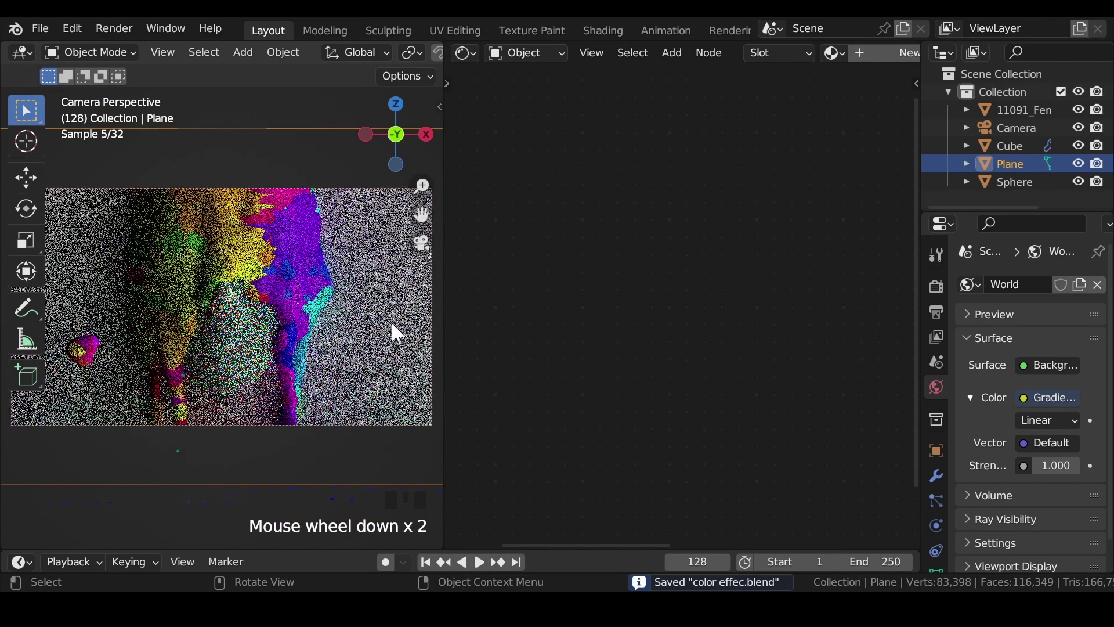
left_click(892, 51)
middle_click_drag(647, 168, 760, 211)
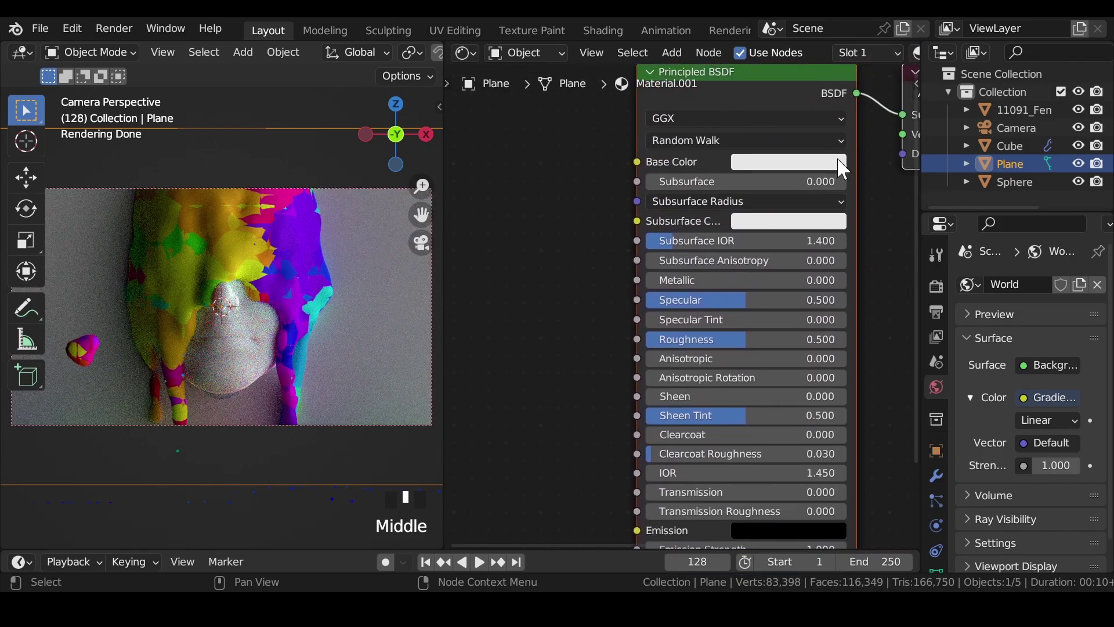
Darken the plane material's Base Color to a medium grey and save the file.
left_click(840, 161)
left_click(880, 265)
mouse_move(880, 266)
left_mouse_down()
mouse_move(880, 244)
mouse_move(879, 257)
left_mouse_up()
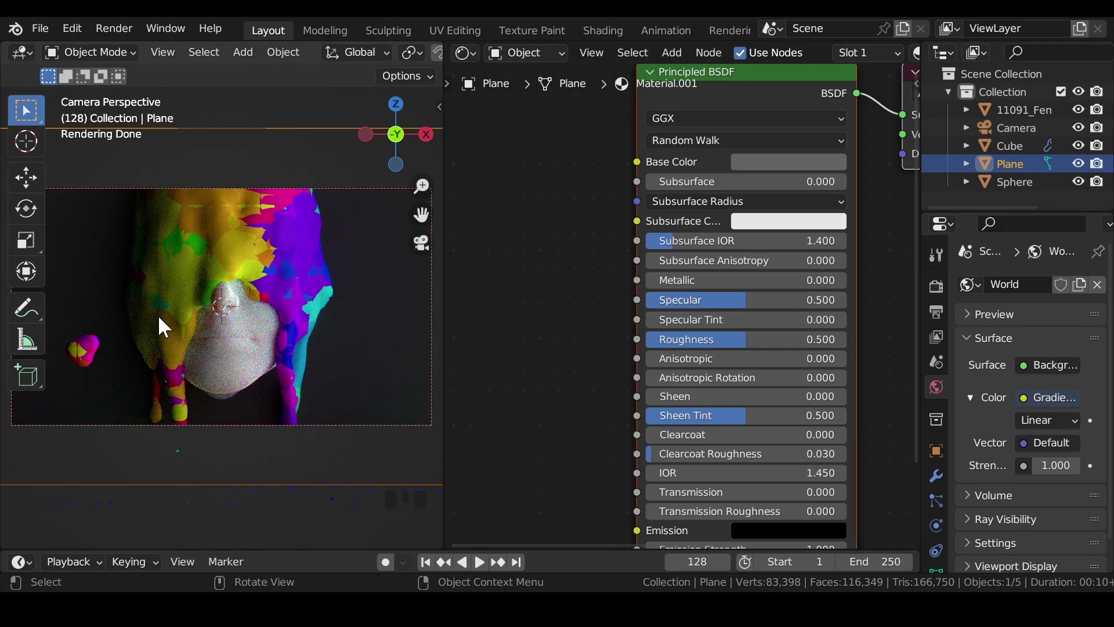
scroll(158, 315, "up", 3)
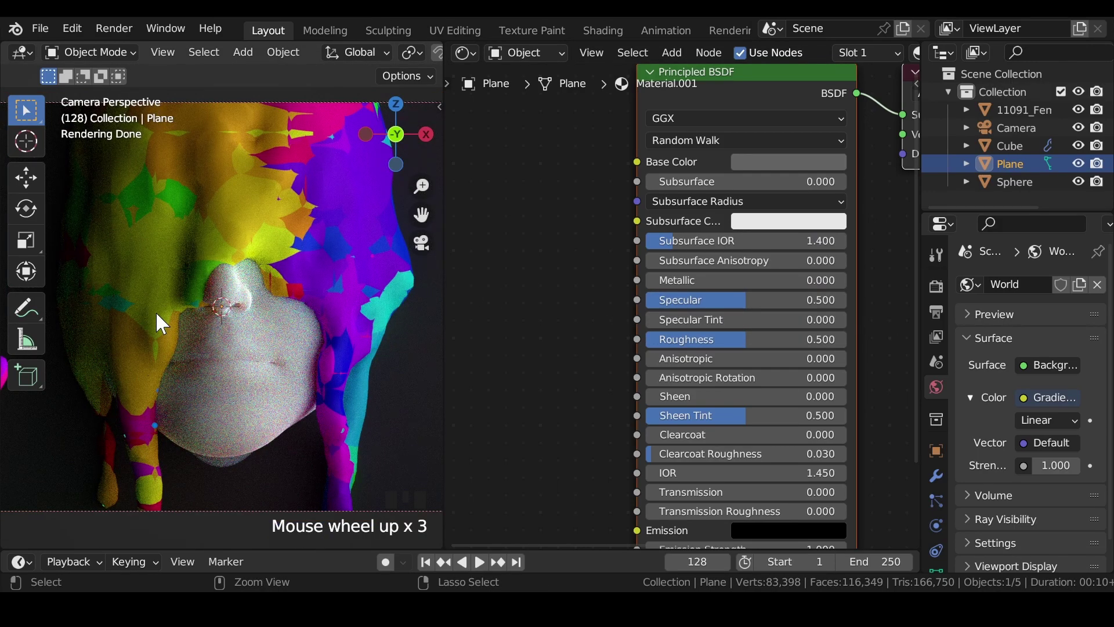
key("ctrl+s")
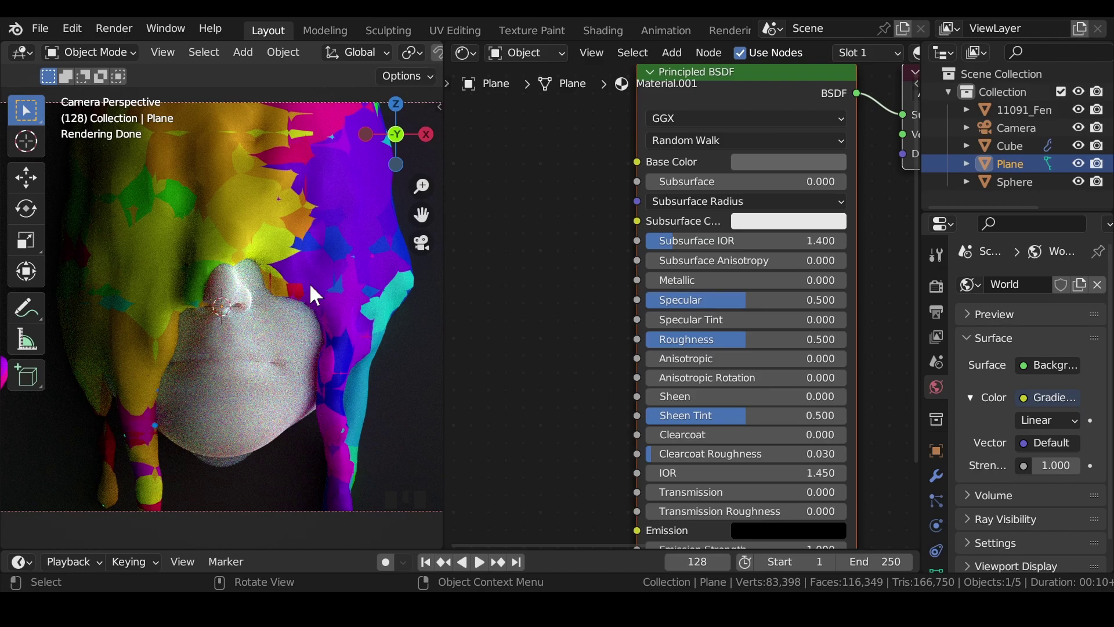
scroll(309, 283, "down", 3)
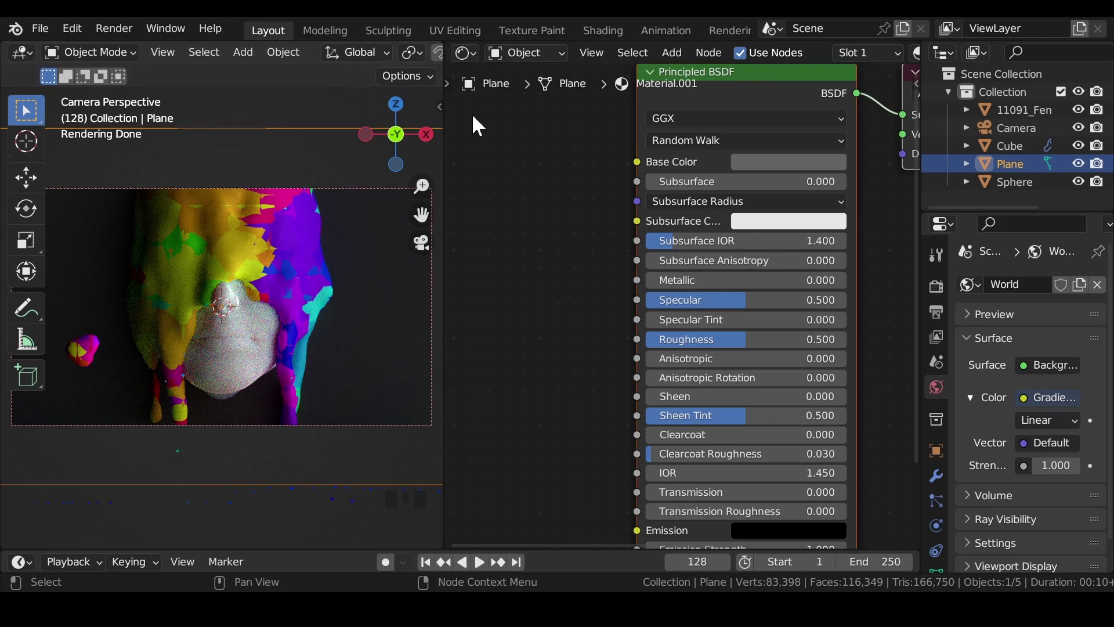
Select the liquid object and set its Gradient Texture type to Spherical.
left_click(298, 212)
scroll(482, 257, "down", 1)
middle_click_drag(482, 257, 820, 252)
middle_click_drag(571, 250, 722, 239)
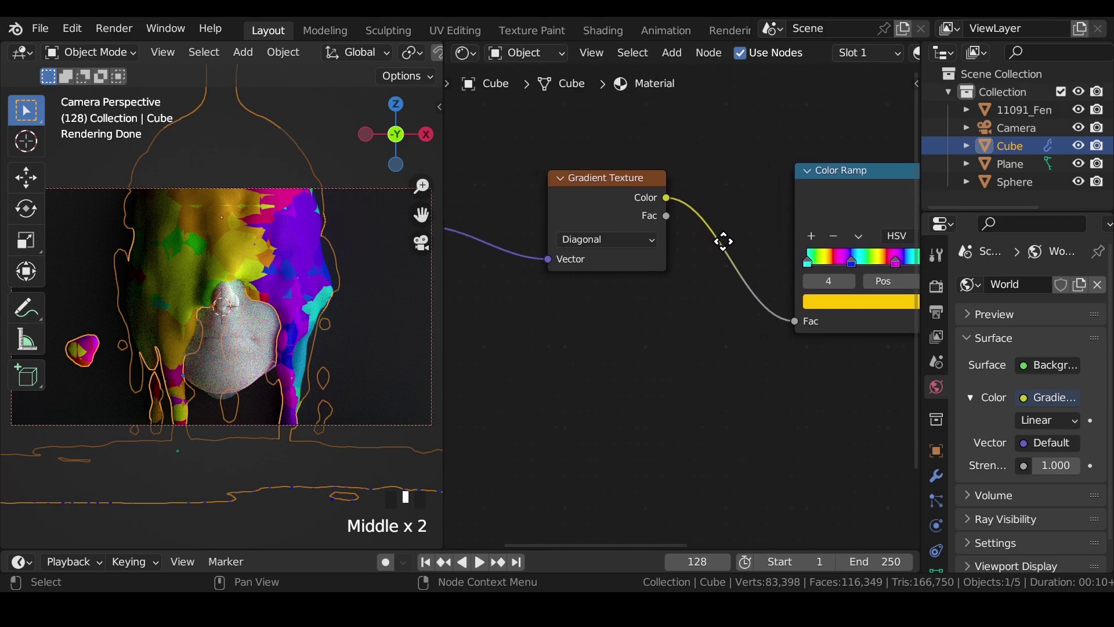
middle_click_drag(634, 236, 686, 232)
left_click(686, 231)
left_click(657, 328)
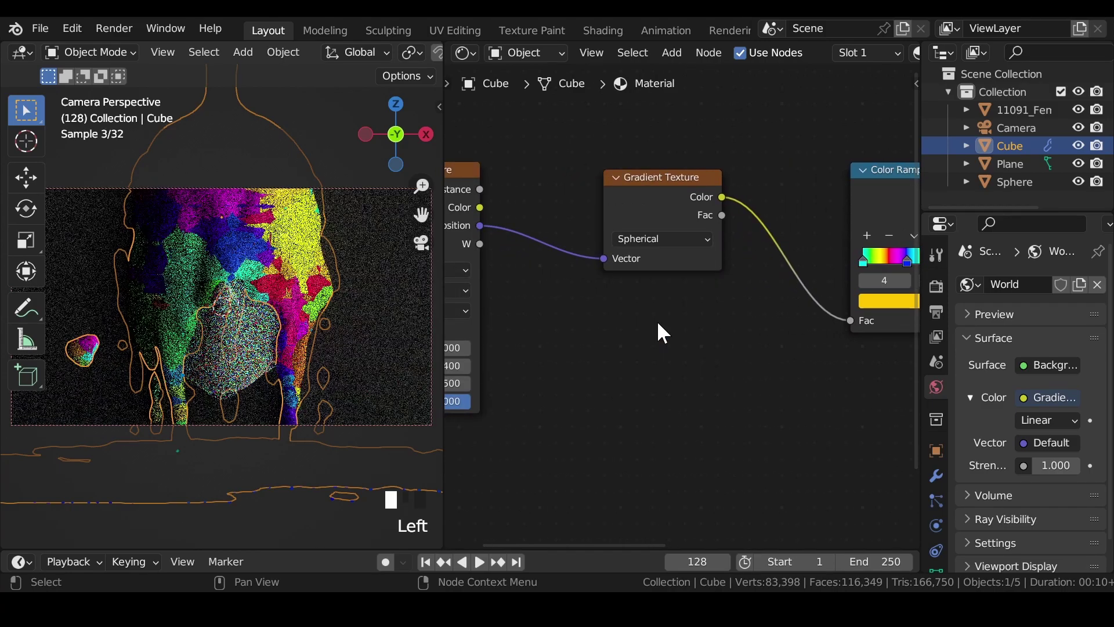
Set the gradient type to Quadratic and try the Voronoi Distance, Color and W outputs as its vector, ending with Position connected.
middle_click_drag(473, 246, 638, 257)
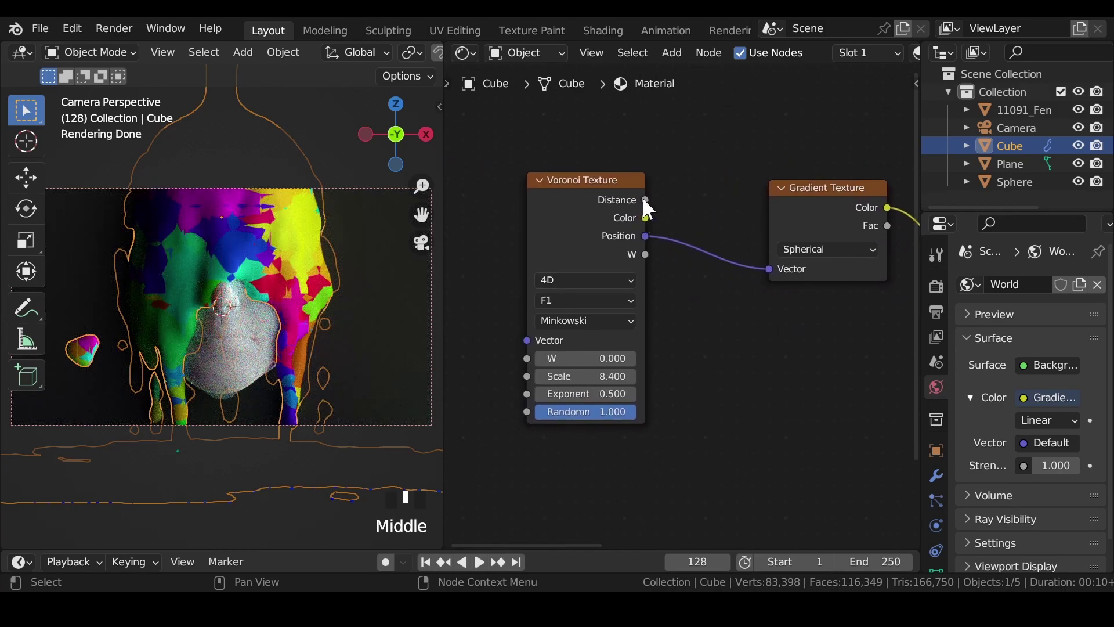
left_click_drag(645, 199, 780, 267)
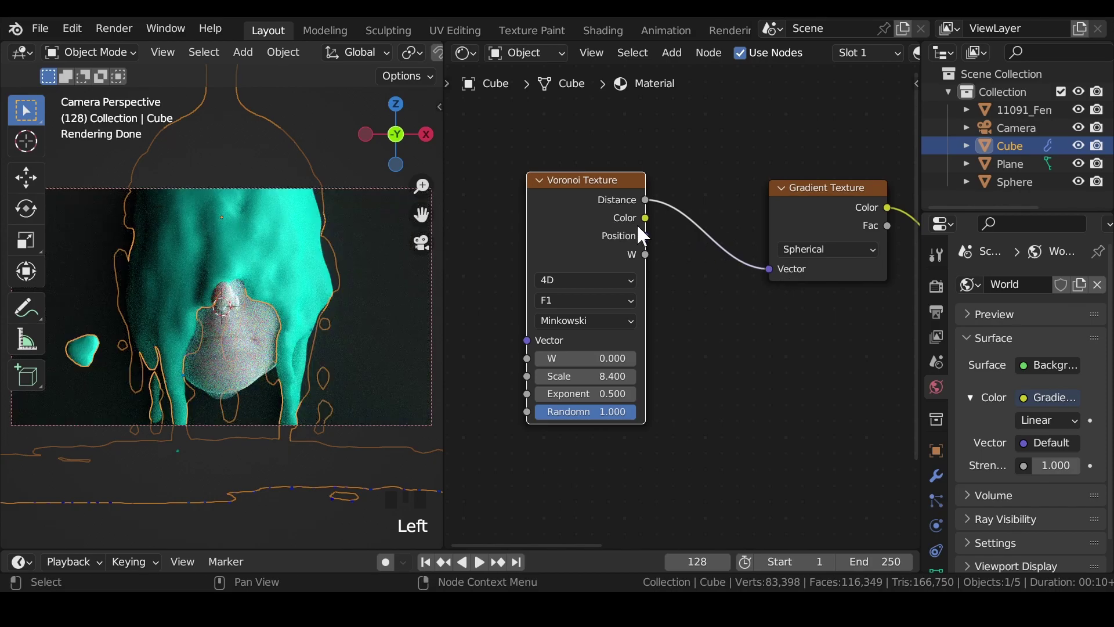
left_click_drag(645, 217, 765, 268)
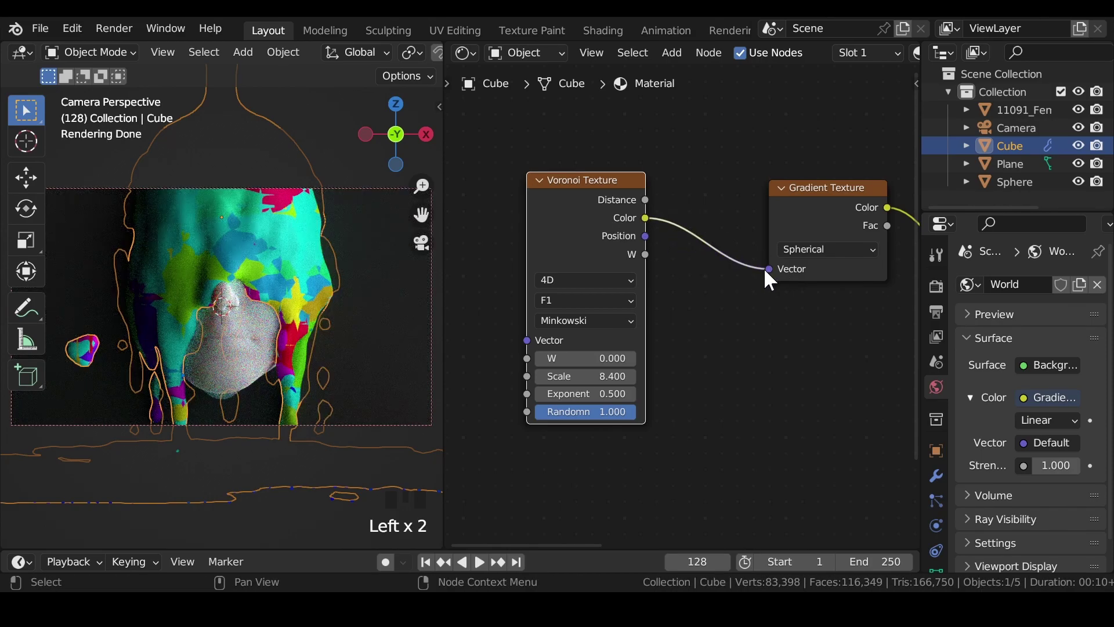
left_click_drag(646, 235, 822, 283)
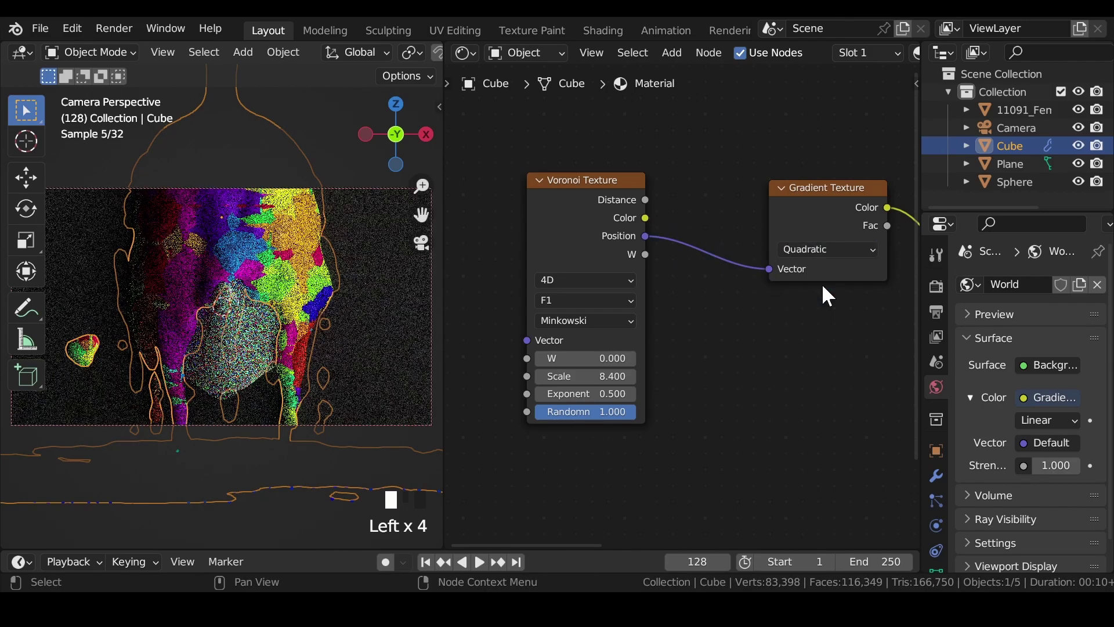
left_click_drag(645, 254, 762, 270)
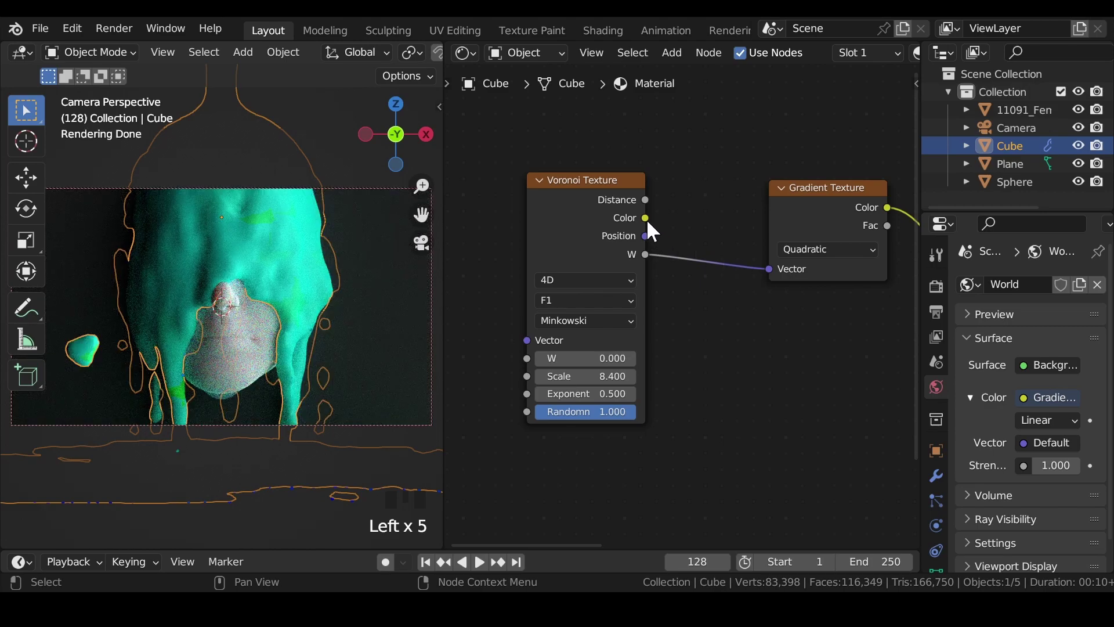
left_click_drag(645, 236, 764, 270)
Add a Noise Texture node before the Voronoi Texture and connect its Fac output to the Voronoi's Vector input.
middle_click_drag(570, 241, 701, 239)
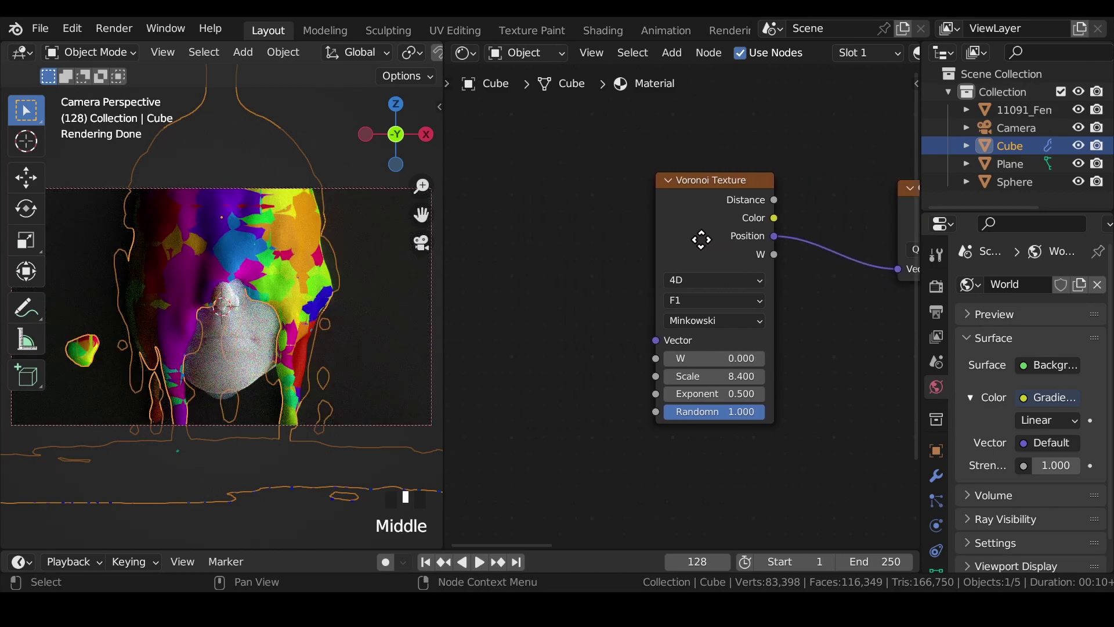
left_click(565, 236)
key("shift+a")
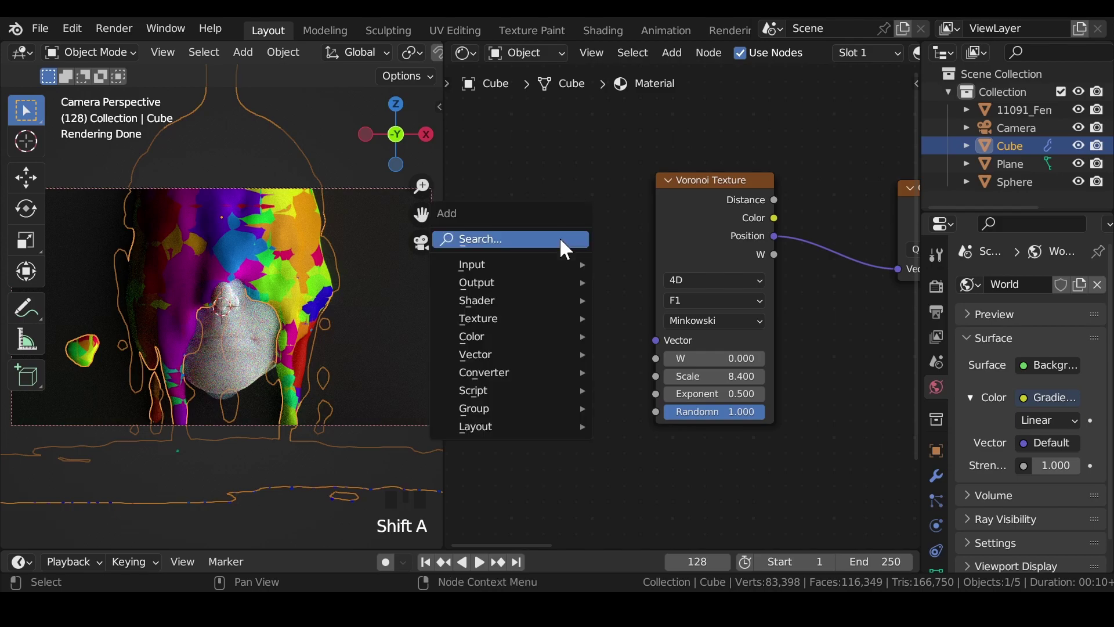
left_click(560, 237)
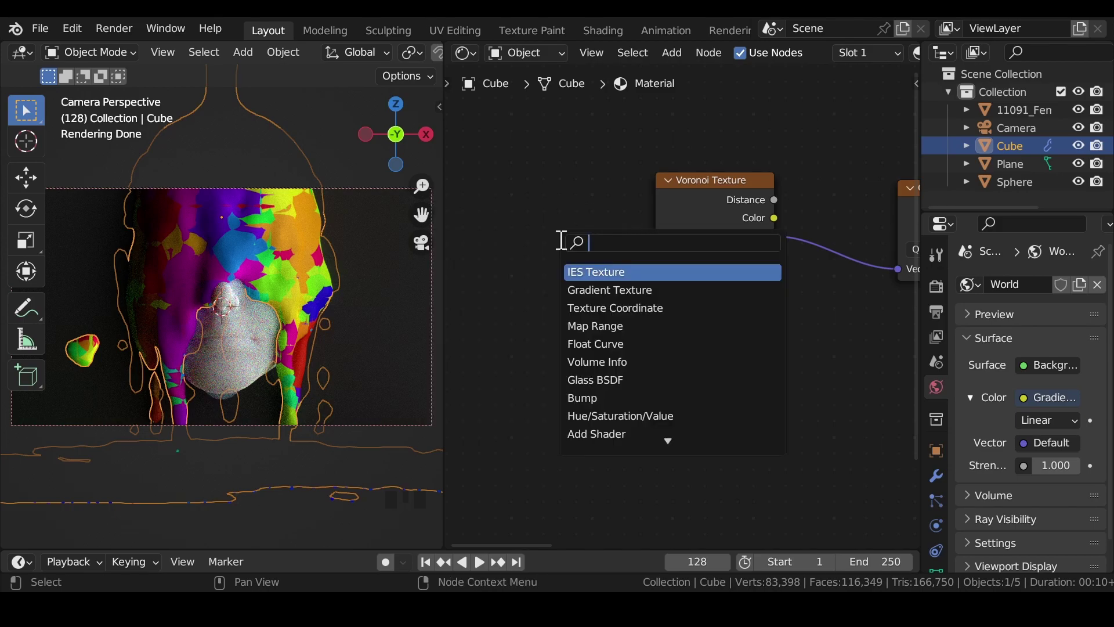
type("noi")
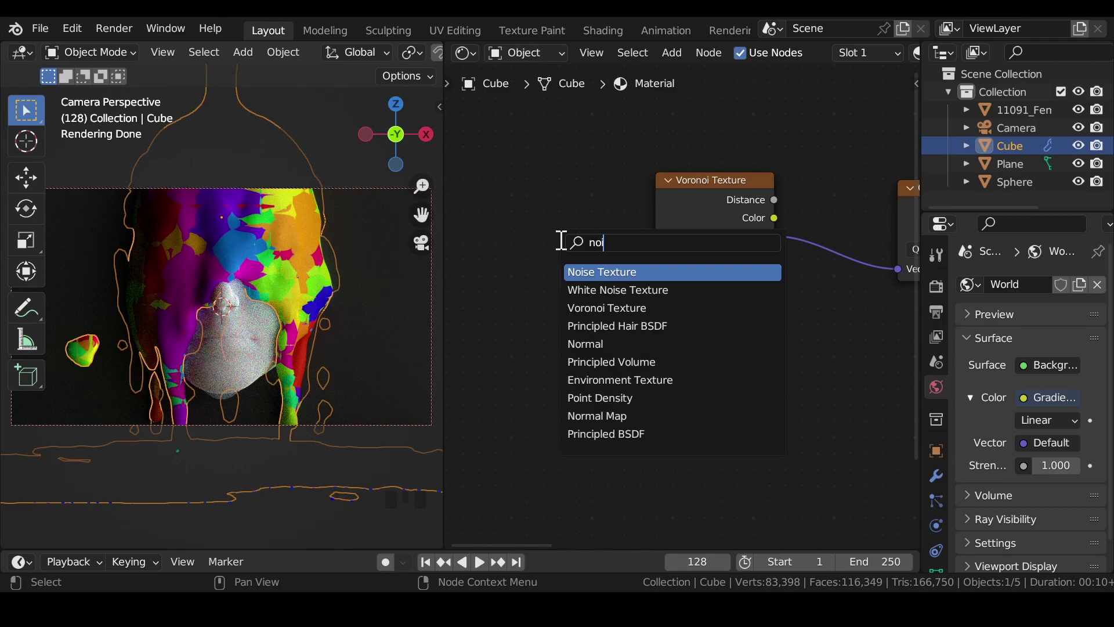
left_click(587, 270)
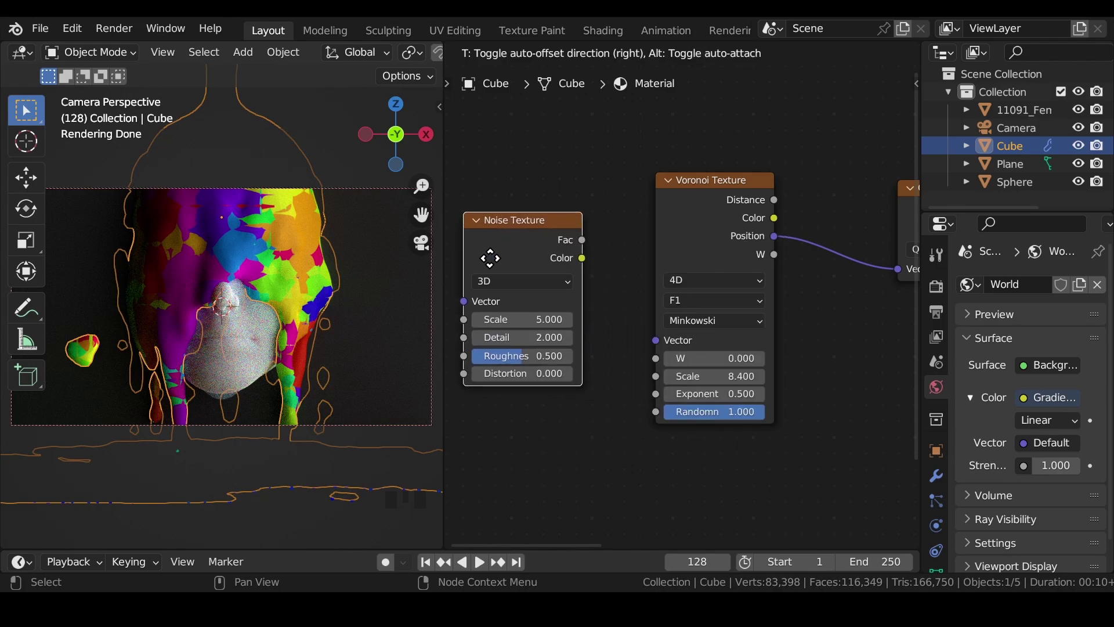
left_click(490, 256)
left_click_drag(582, 239, 655, 340)
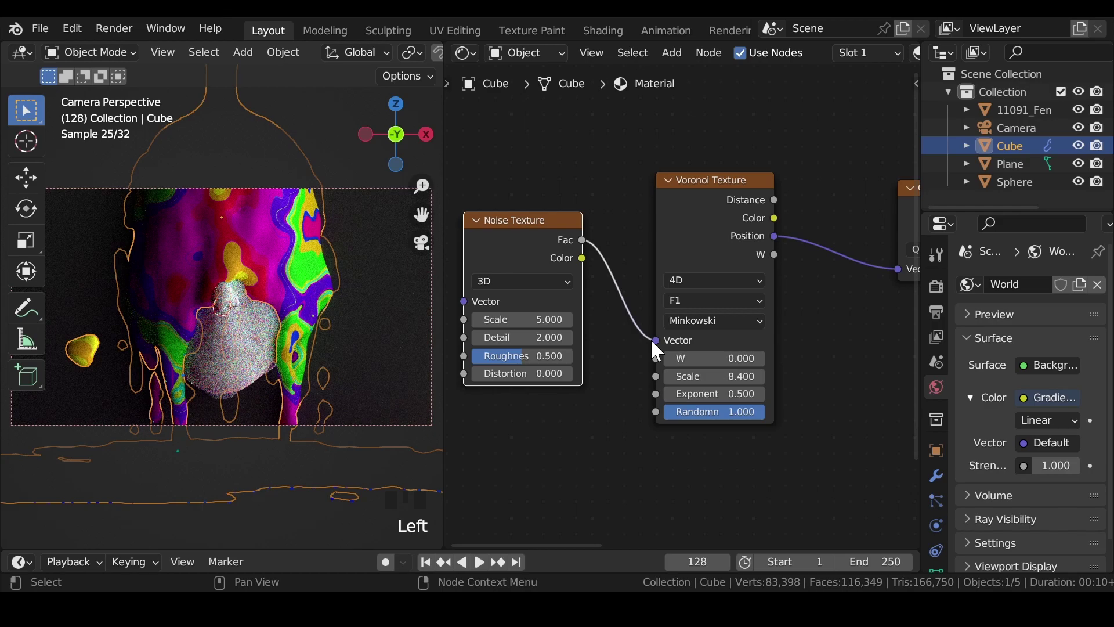
Hide the gizmos and overlays in the 3D viewport and save the file.
scroll(345, 51, "down", 12)
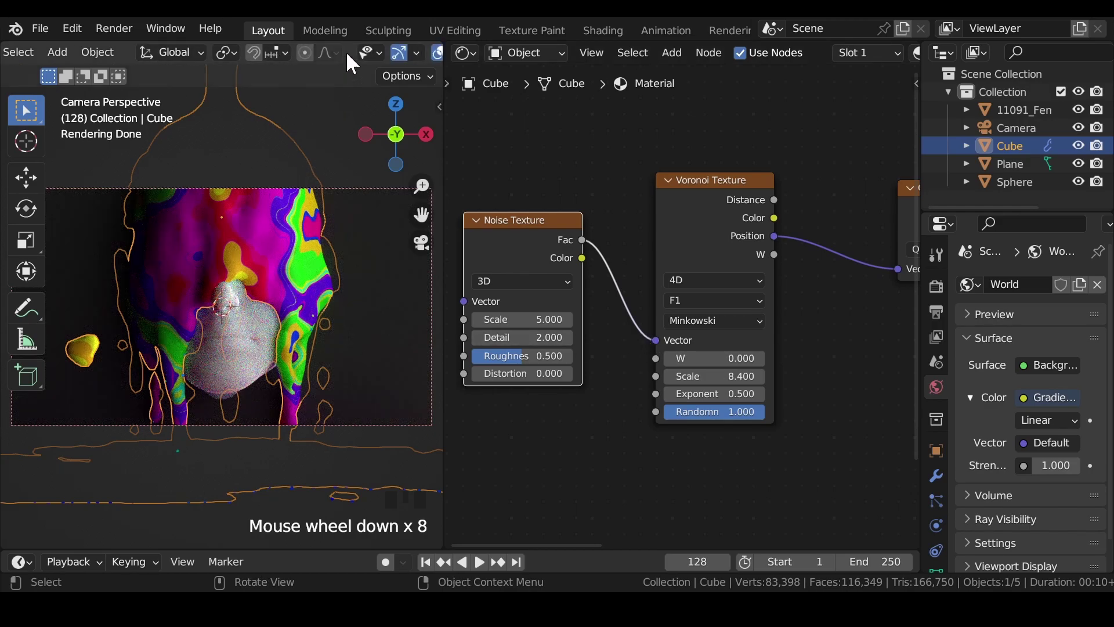
left_click(346, 51)
left_click(305, 51)
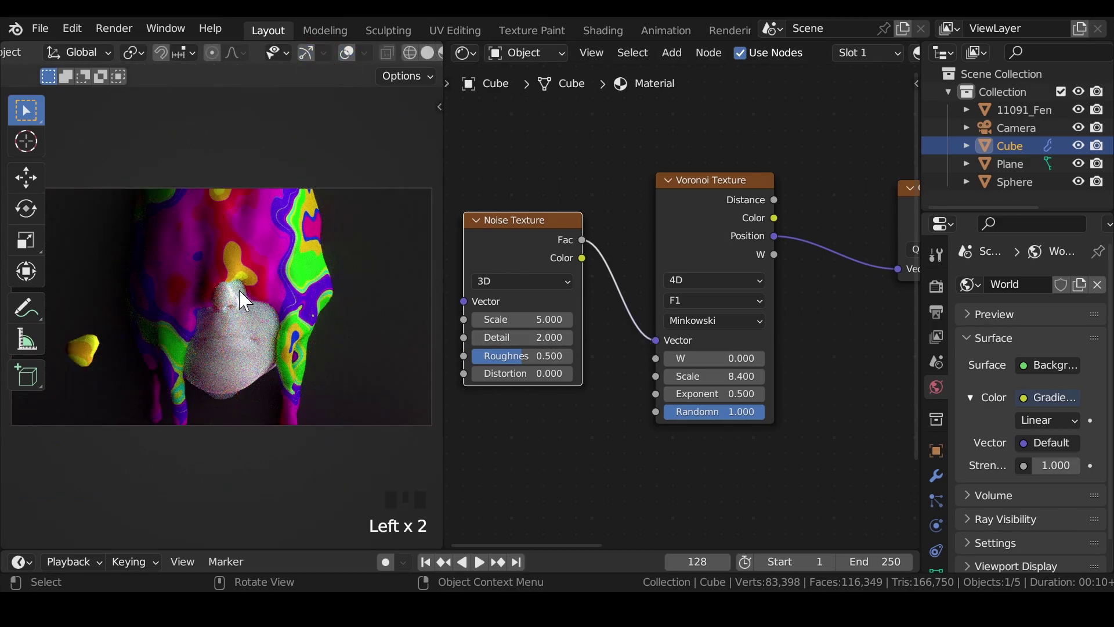
key("ctrl+s")
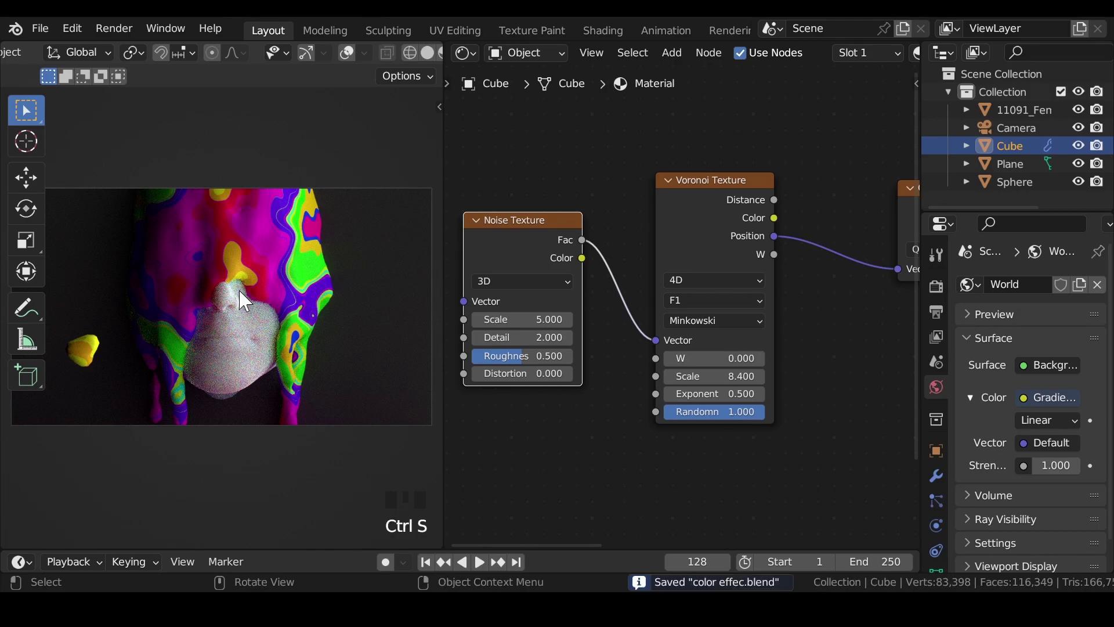
Set the Noise Texture's Detail to 15 and try a Roughness of 0.878 before reducing it to 0.
scroll(244, 300, "up", 4)
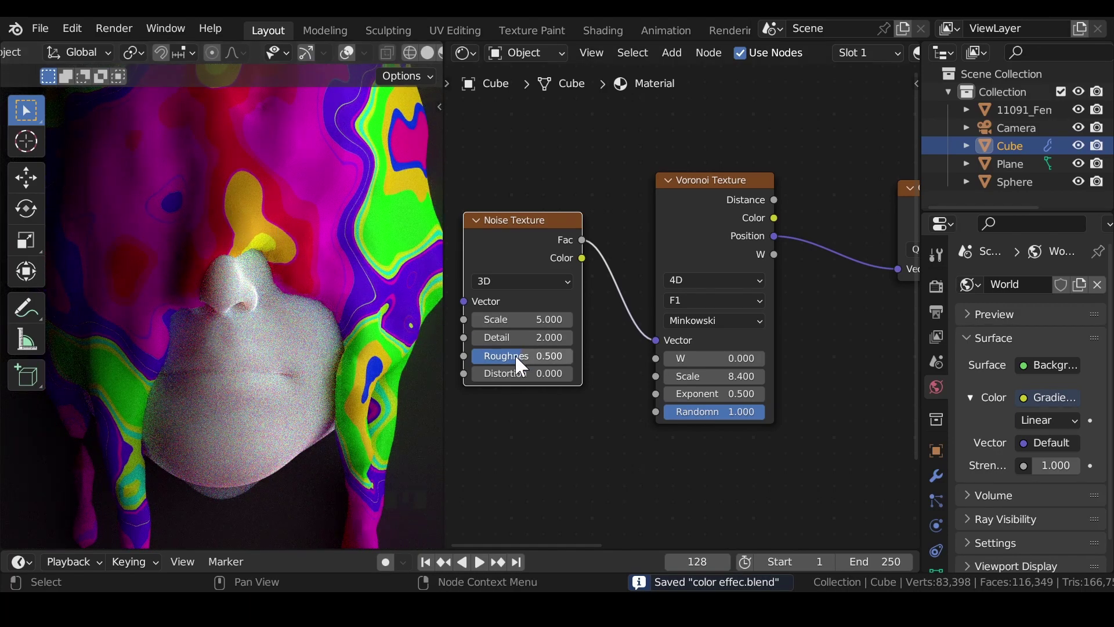
left_click_drag(511, 337, 534, 351)
scroll(256, 241, "down", 2)
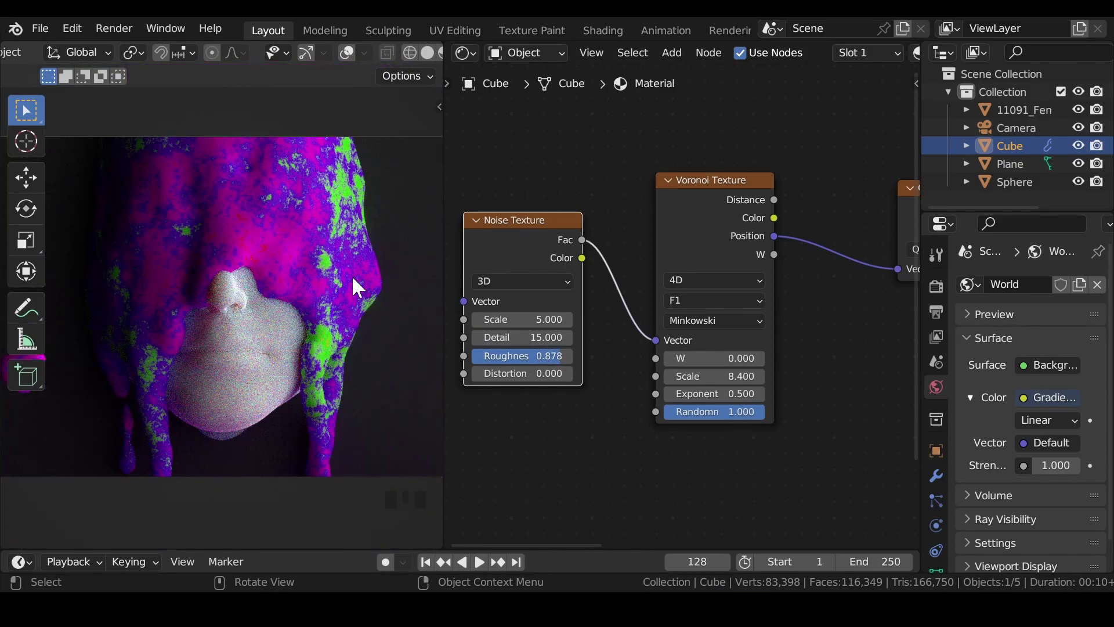
left_click_drag(555, 356, 466, 356)
Try Detail 0 on the Noise Texture, then Scale 1 with Detail 15, and undo these changes.
left_click_drag(542, 337, 514, 337)
left_click(549, 318)
type("1")
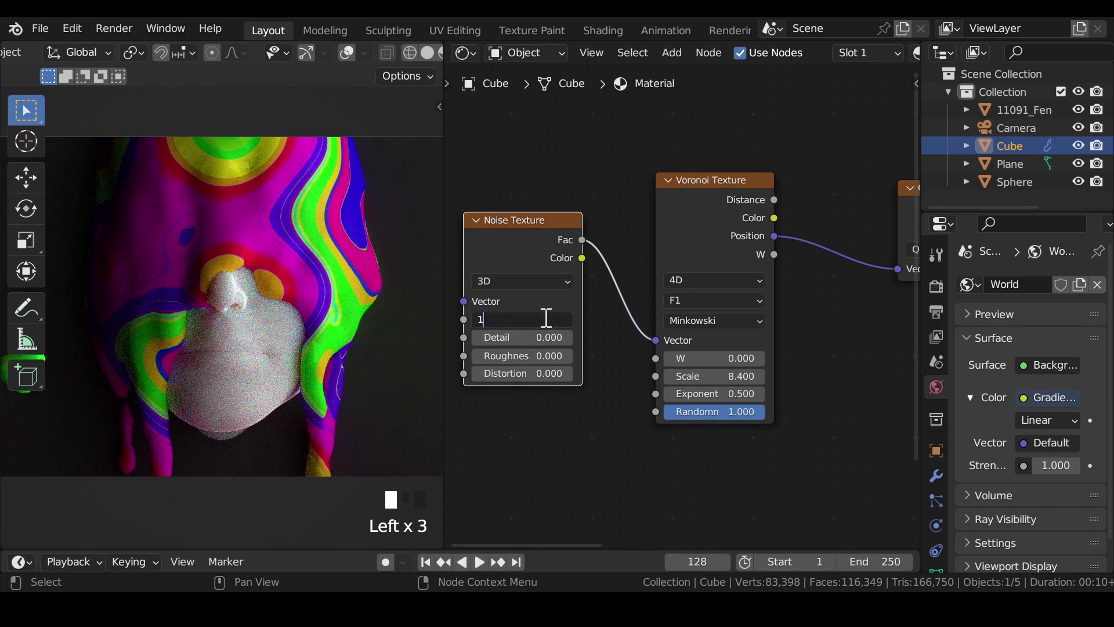
key("Return")
left_click_drag(543, 337, 516, 355)
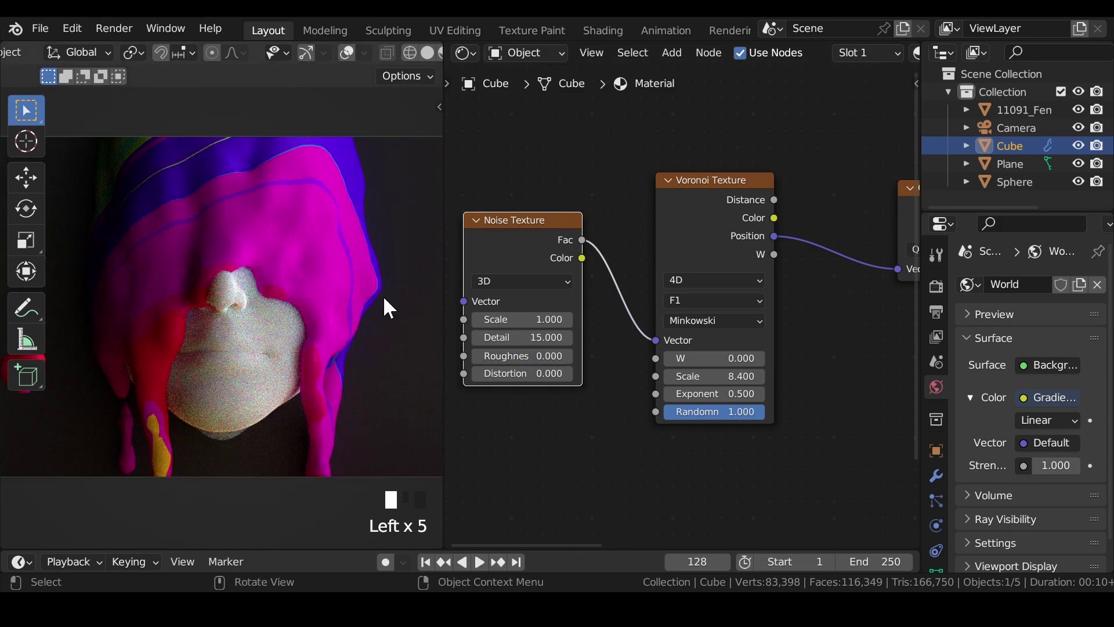
key("ctrl+z")
key("ctrl+z")
key("ctrl+z")
key("ctrl+z")
key("ctrl+z")
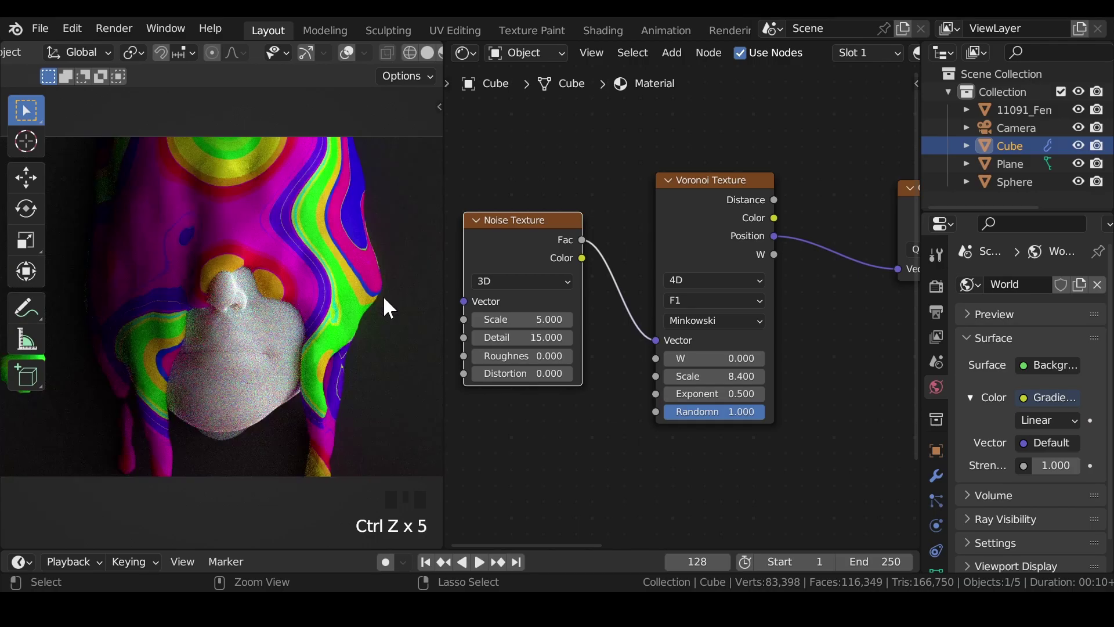
Save the file and try adjusting the Noise Texture's Distortion and the Voronoi Texture's Randomness.
key("ctrl+s")
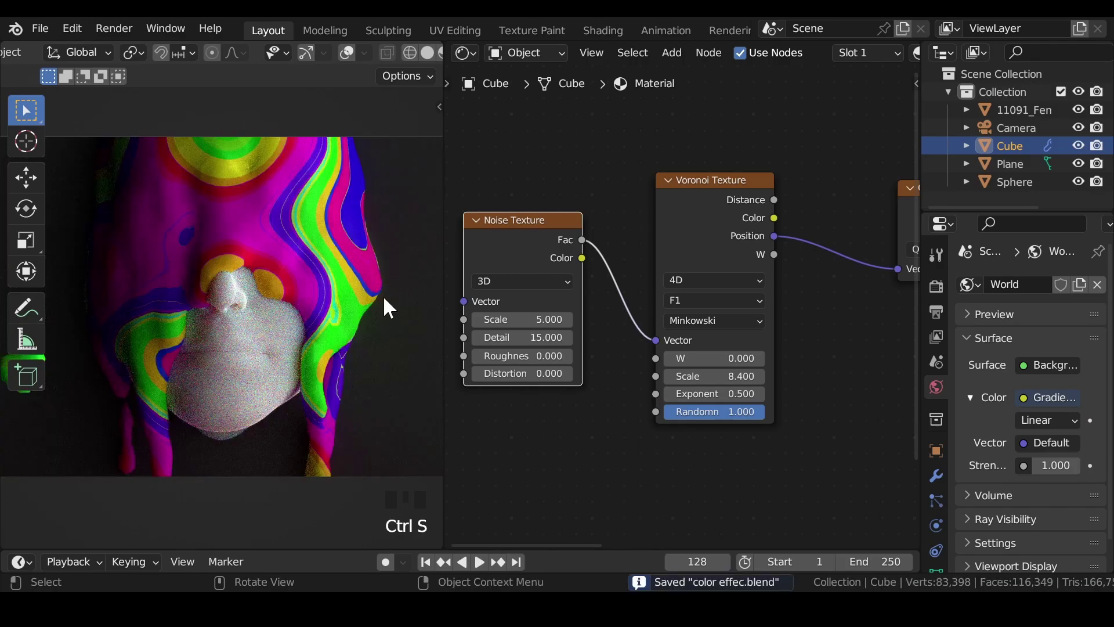
mouse_move(477, 373)
left_mouse_down()
mouse_move(523, 373)
mouse_move(476, 373)
left_mouse_up()
key("ctrl+z")
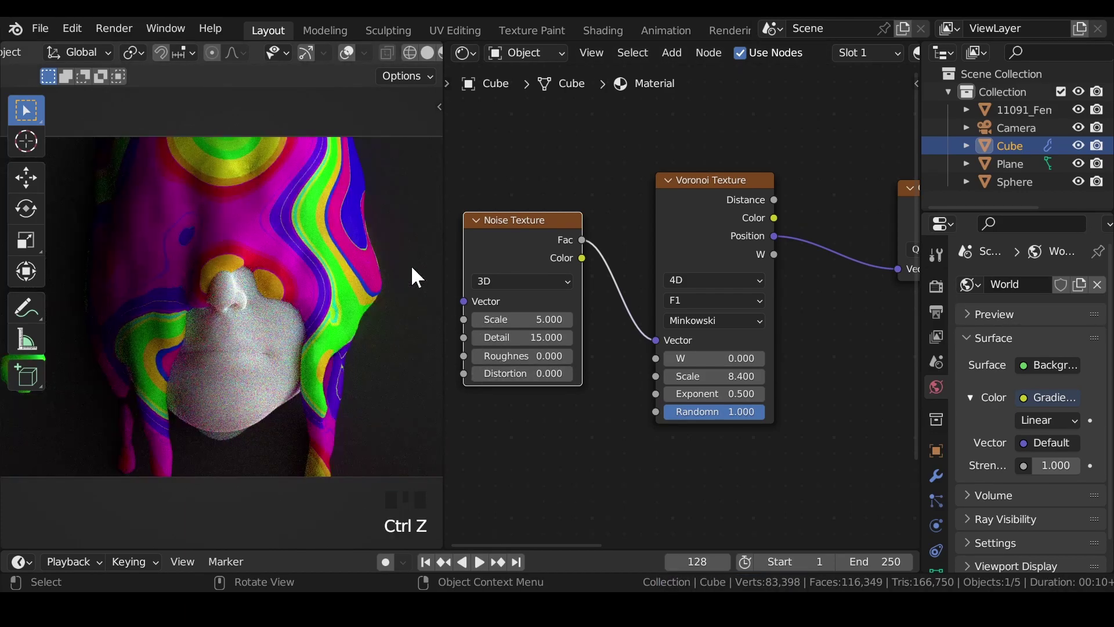
mouse_move(752, 415)
left_mouse_down()
mouse_move(665, 415)
mouse_move(758, 397)
left_mouse_up()
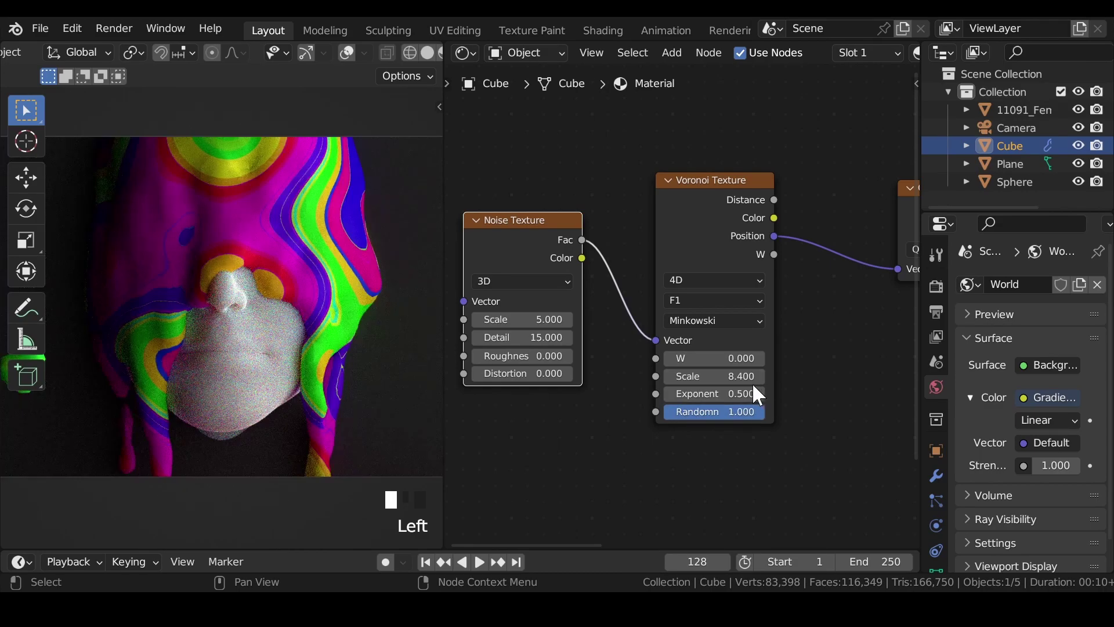
Try the Euclidean distance metric on the Voronoi Texture and switch it to Manhattan.
left_click(716, 321)
left_click(713, 338)
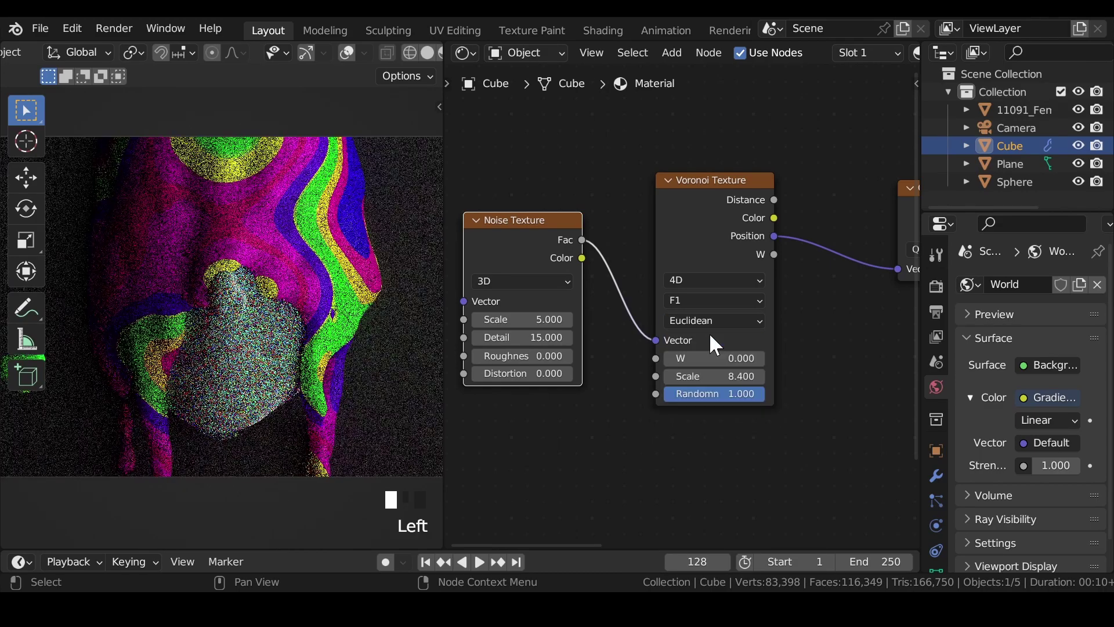
left_click(708, 320)
left_click(713, 356)
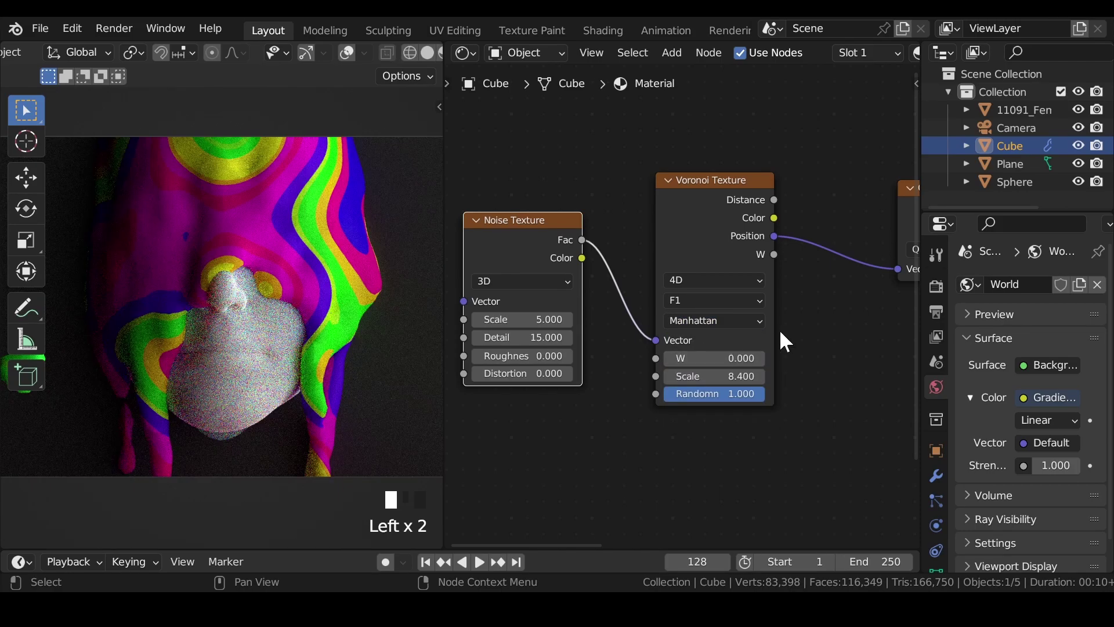
Try the Voronoi's Color output as the Gradient Texture's vector, and connect Distance instead.
middle_click_drag(779, 329, 655, 328)
left_click_drag(620, 229, 749, 281)
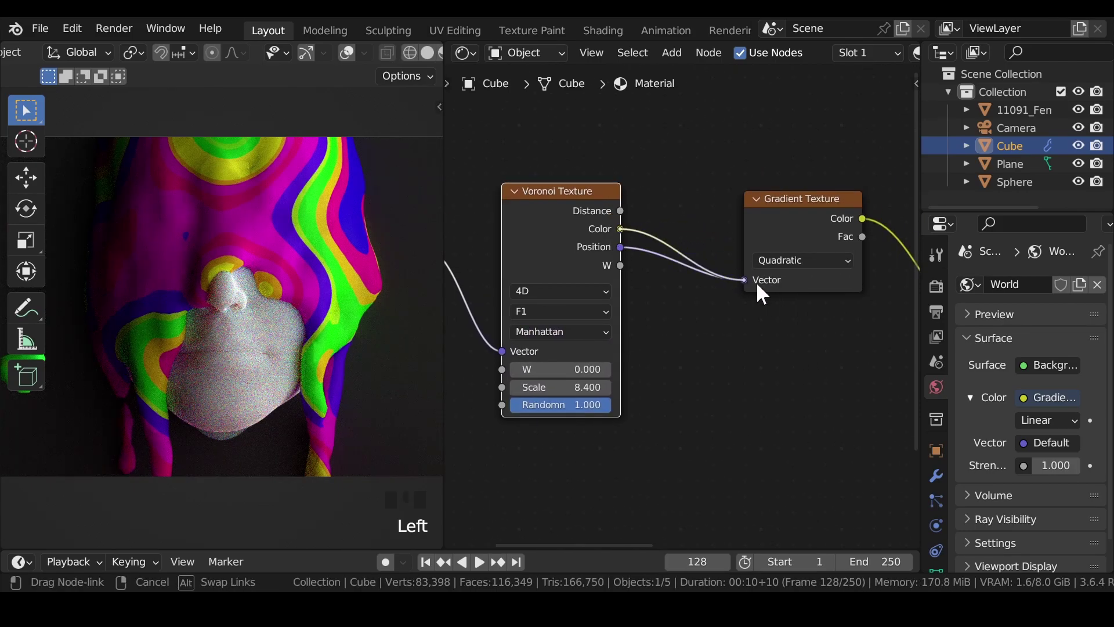
left_click_drag(619, 211, 741, 280)
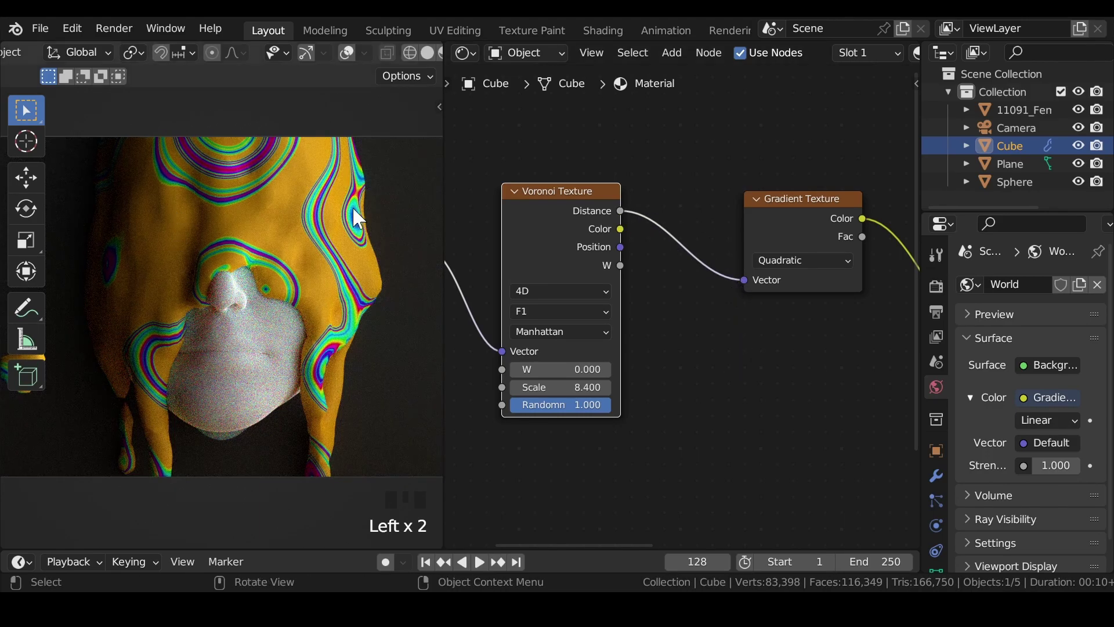
Try the Linear, Easing, Diagonal, Spherical, Quadratic Sphere and Radial gradient types with the Distance output, and return to Quadratic.
left_click(779, 261)
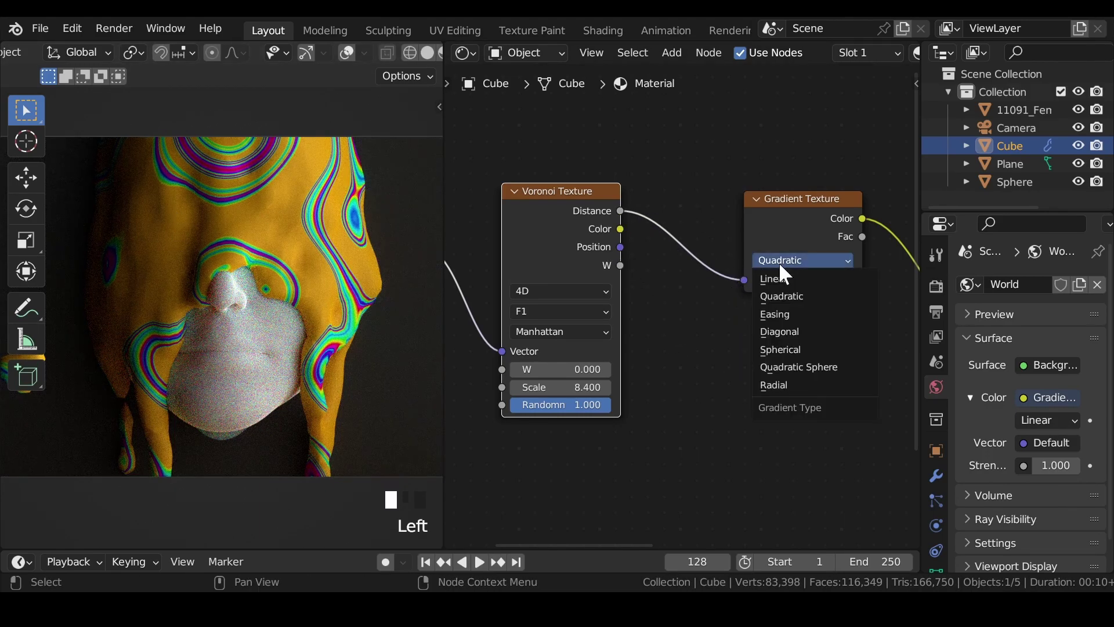
left_click(783, 277)
left_click(790, 261)
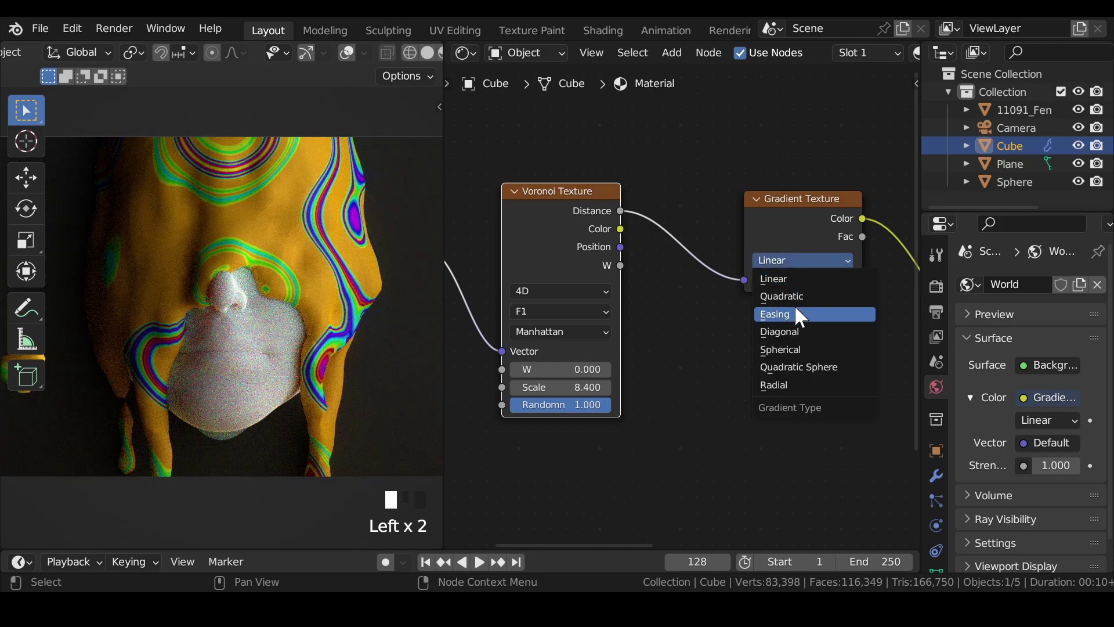
left_click(795, 313)
left_click(806, 261)
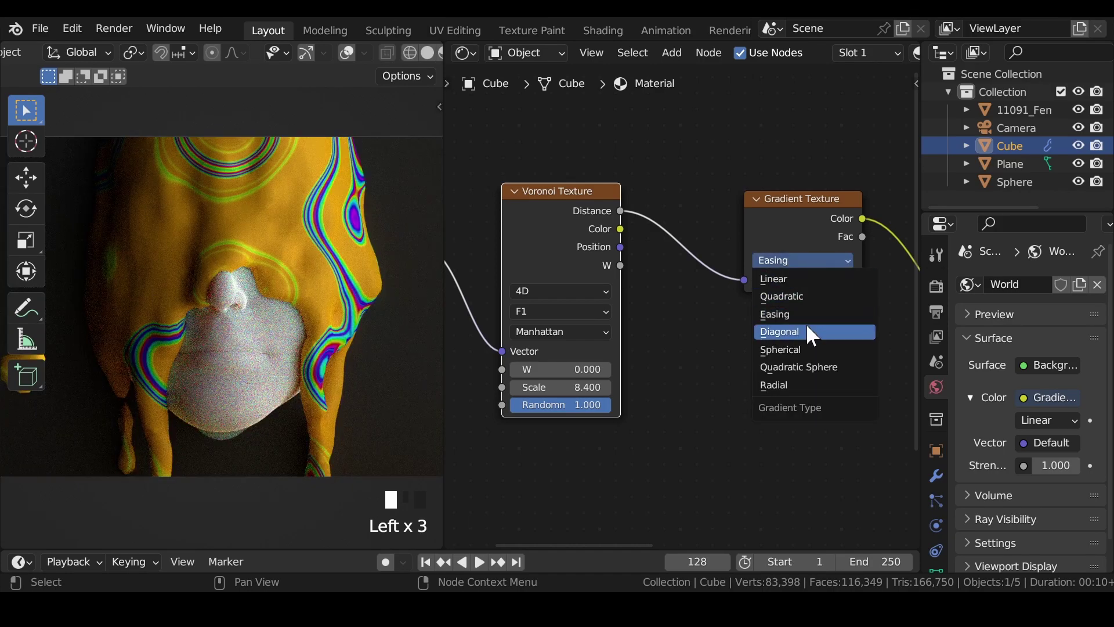
left_click(806, 329)
left_click(810, 260)
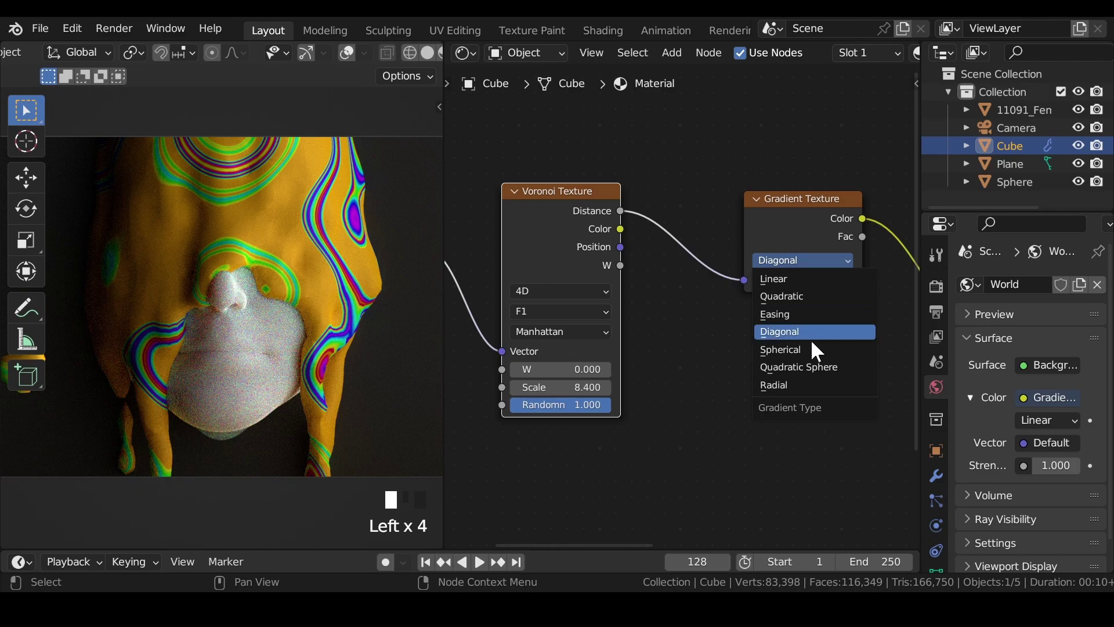
left_click(810, 347)
left_click(806, 260)
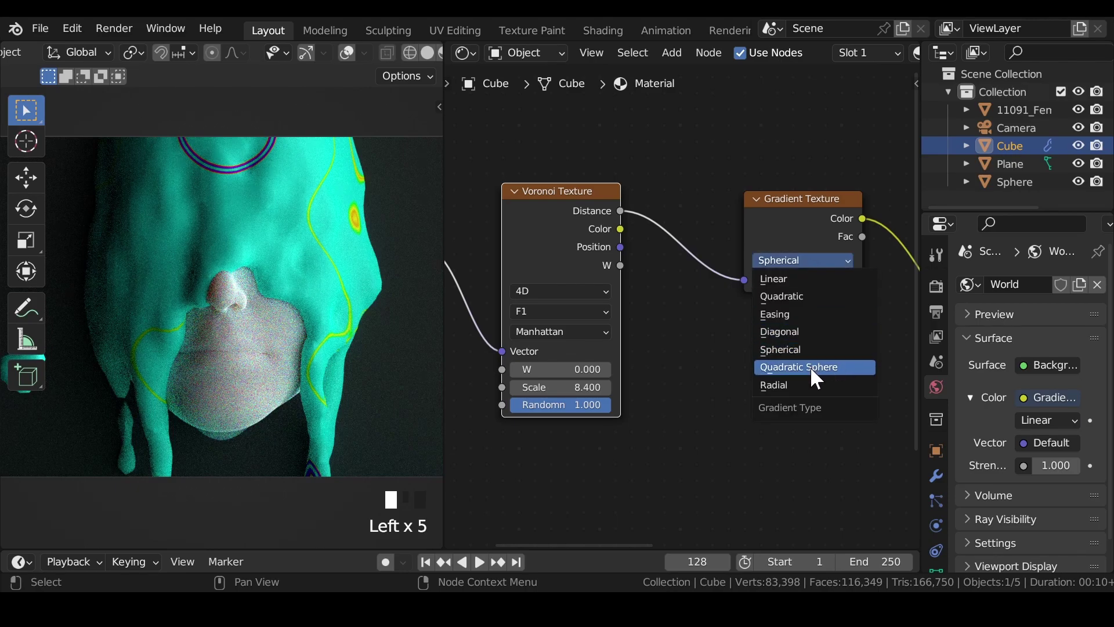
left_click(810, 367)
left_click(804, 259)
left_click(797, 386)
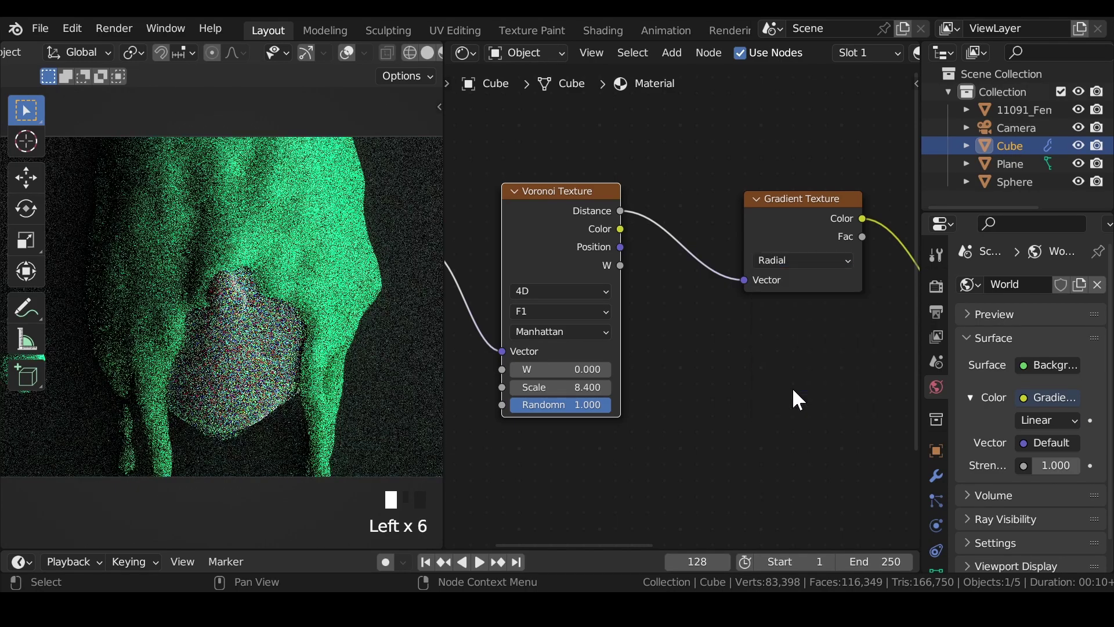
scroll(99, 272, "down", 3)
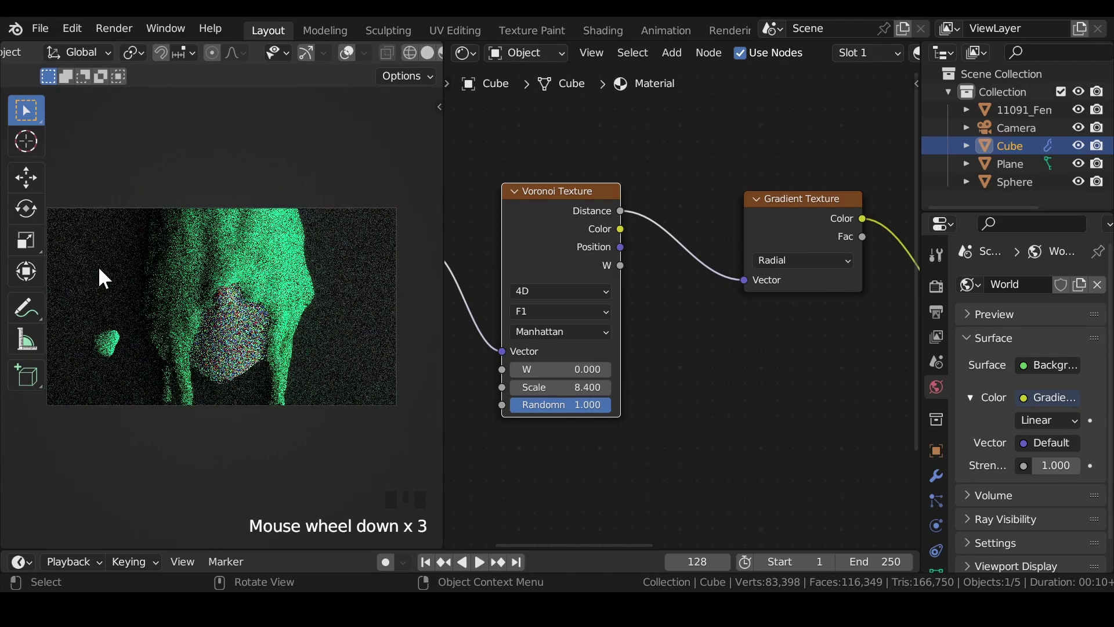
scroll(174, 290, "up", 2)
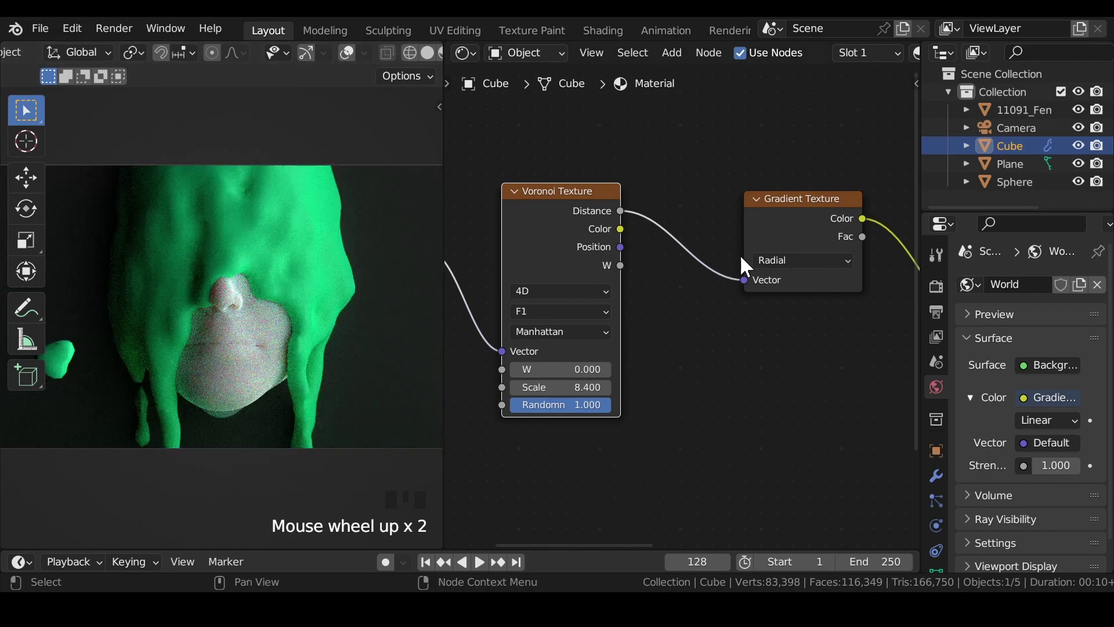
left_click(796, 259)
left_click(795, 297)
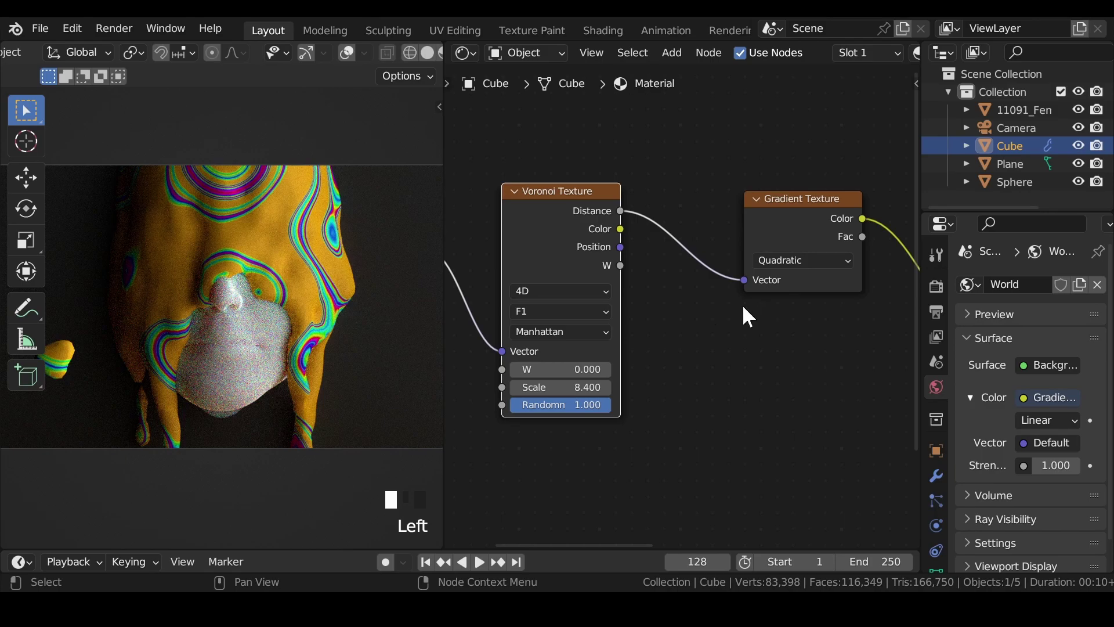
Reconnect the Voronoi's Position output to the Gradient's Vector, link the Noise's Color output to the Voronoi's Vector, and save the file.
middle_click_drag(743, 307, 726, 236)
left_click_drag(717, 207, 844, 263)
left_click_drag(709, 225, 848, 259)
left_click_drag(519, 248, 598, 330)
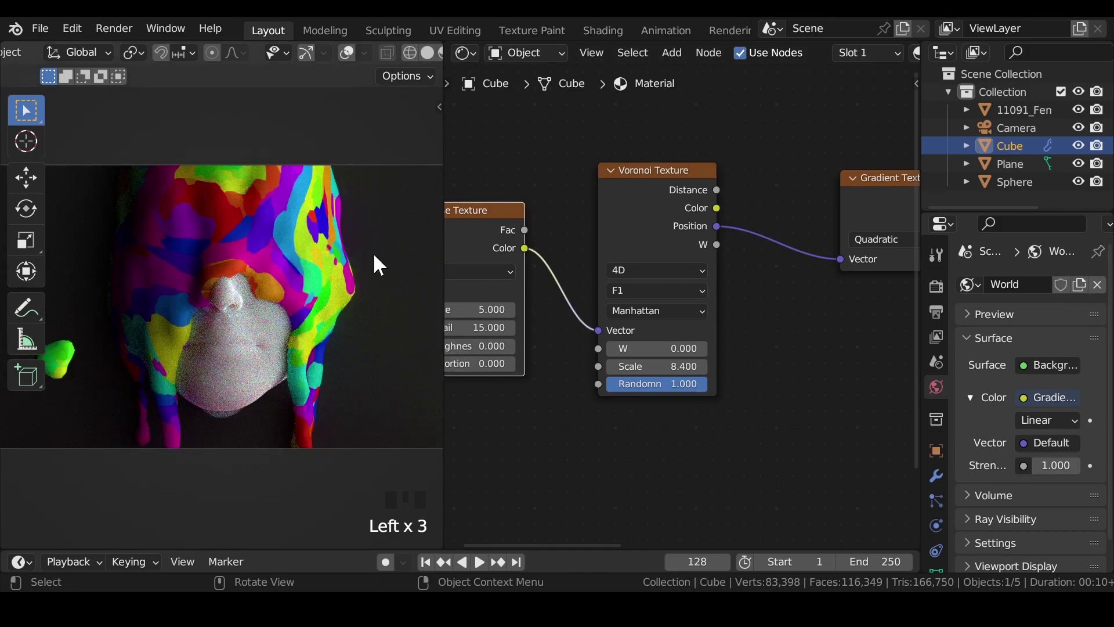
key("ctrl+s")
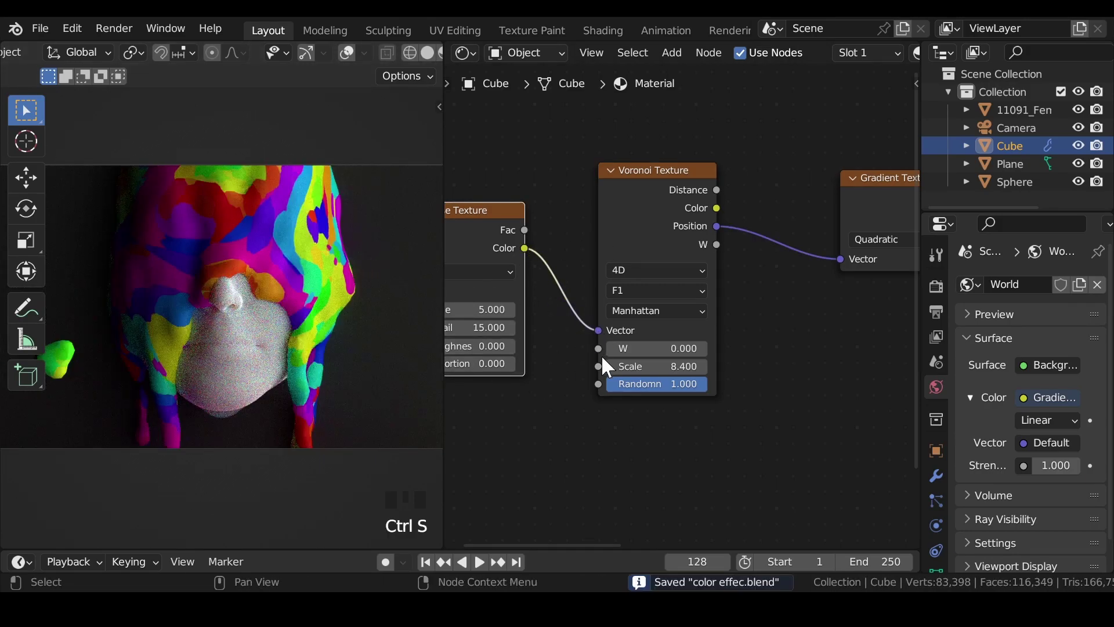
Set the Noise Texture's Roughness to 0.536 and the Voronoi Texture's distance metric to Euclidean.
middle_click_drag(601, 354, 748, 354)
mouse_move(609, 345)
left_mouse_down()
mouse_move(686, 346)
mouse_move(597, 347)
left_mouse_up()
mouse_move(842, 377)
left_mouse_down()
mouse_move(754, 378)
mouse_move(841, 378)
left_mouse_up()
left_click_drag(806, 309, 801, 325)
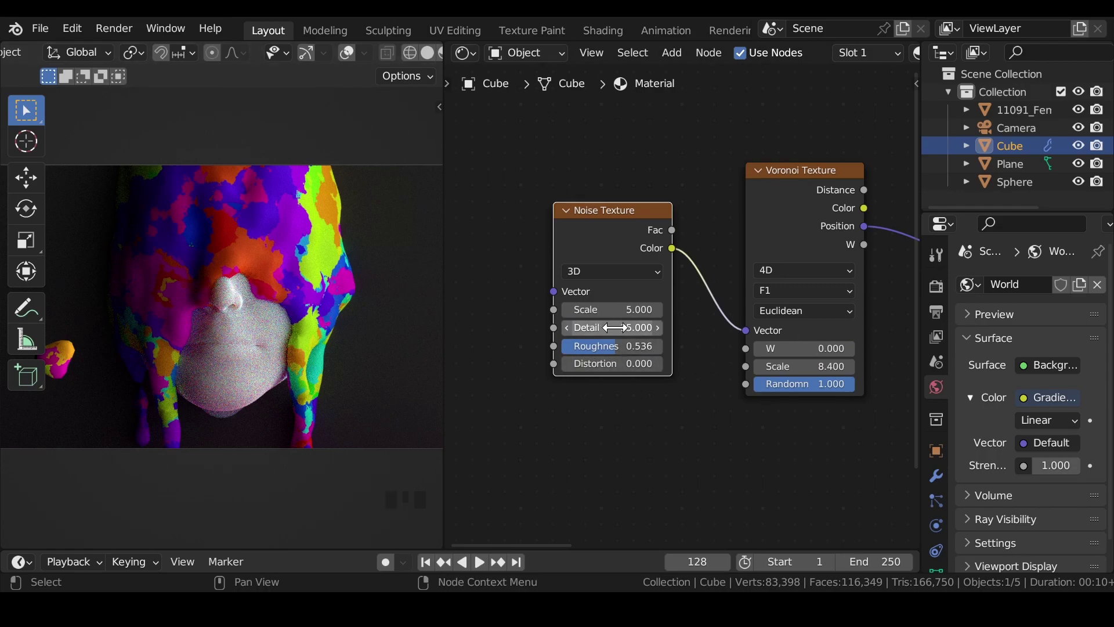
Try a Noise Texture Detail of 3.3, undo it, and raise the Roughness to 1.
left_click_drag(604, 327, 575, 328)
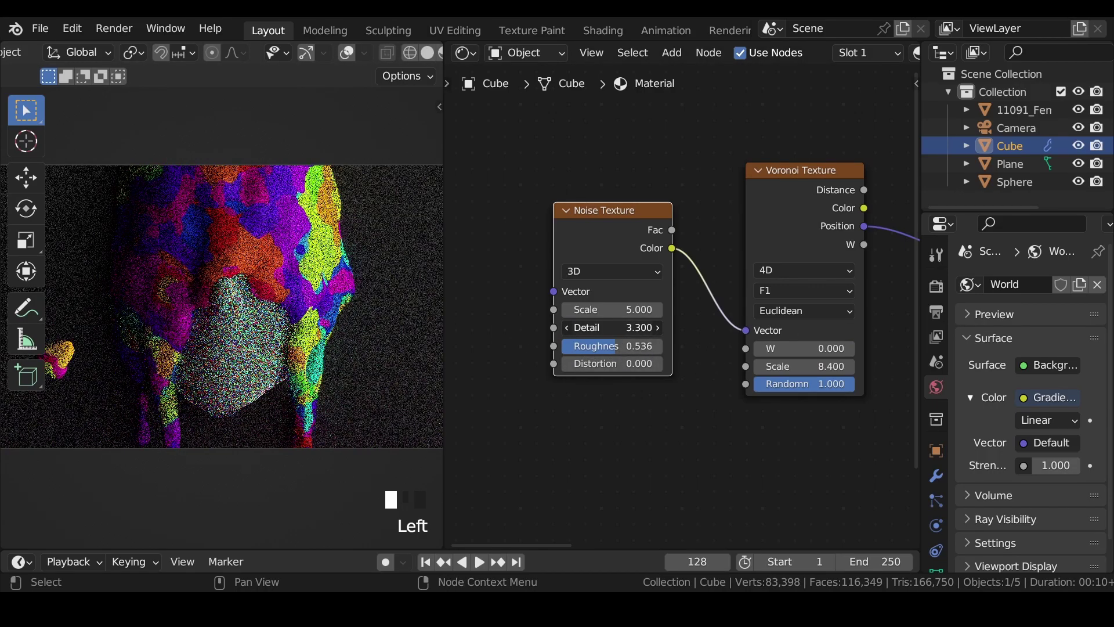
key("ctrl+z")
left_click_drag(609, 346, 662, 346)
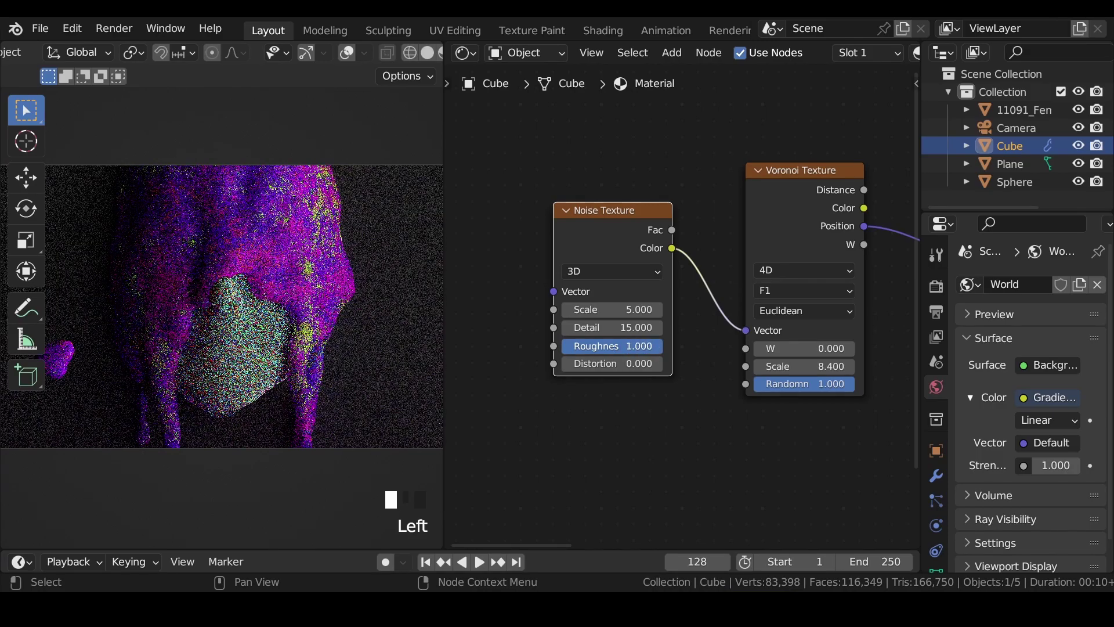
Try a Noise Texture Scale of 1.
double_click(649, 311)
type("1")
key("Return")
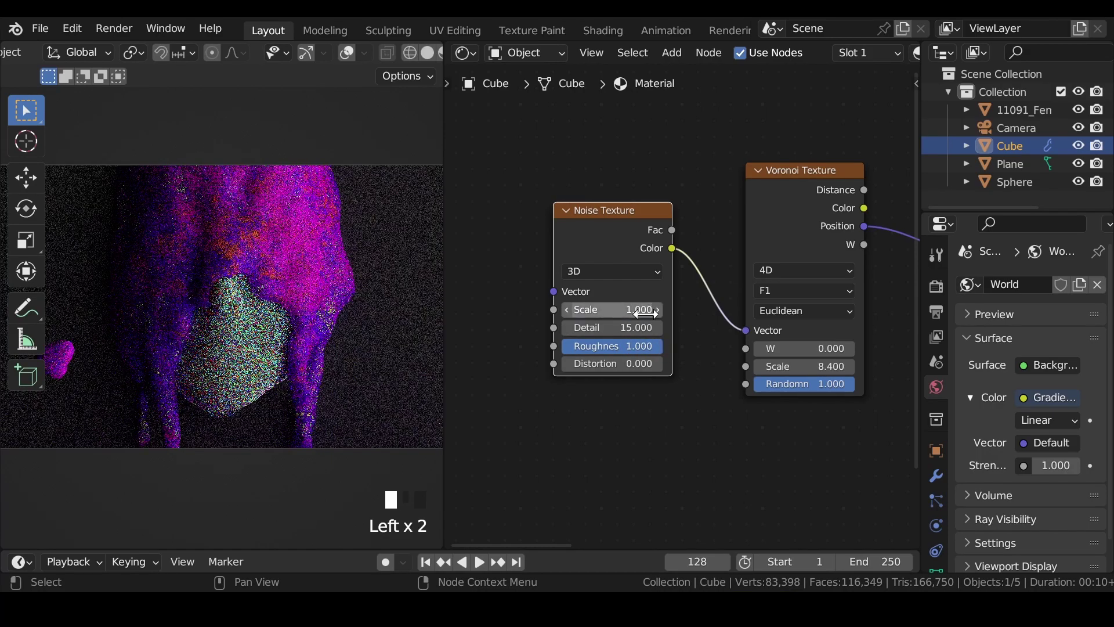
Set the Noise Texture's Roughness to 0.2 and its Scale to 10, and check the pattern on the liquid up close.
left_click(654, 346)
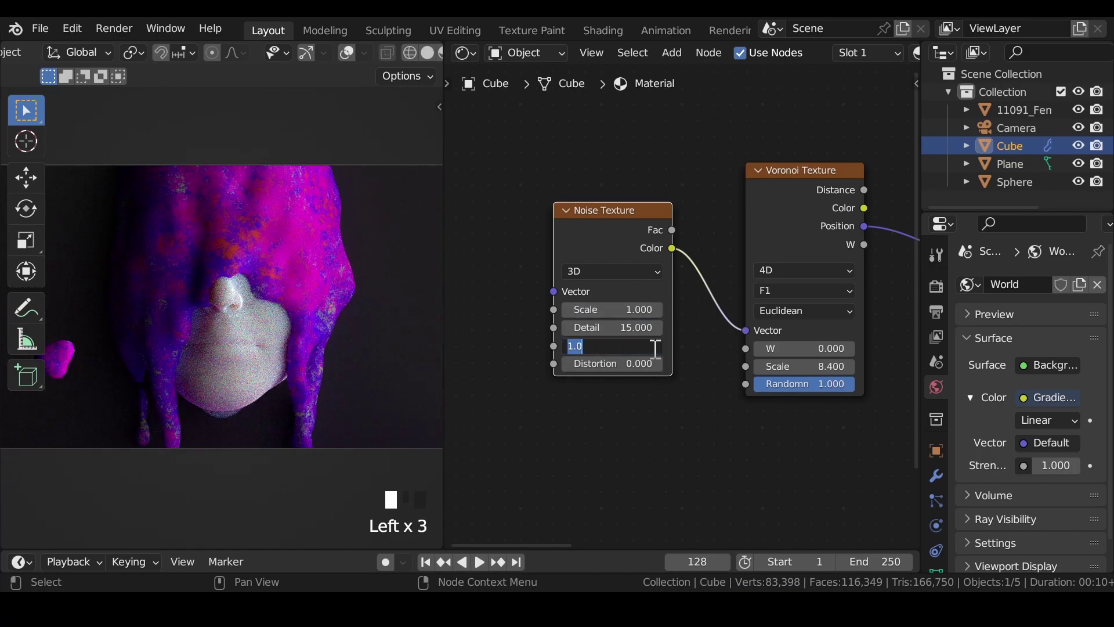
type("0.2")
key("Return")
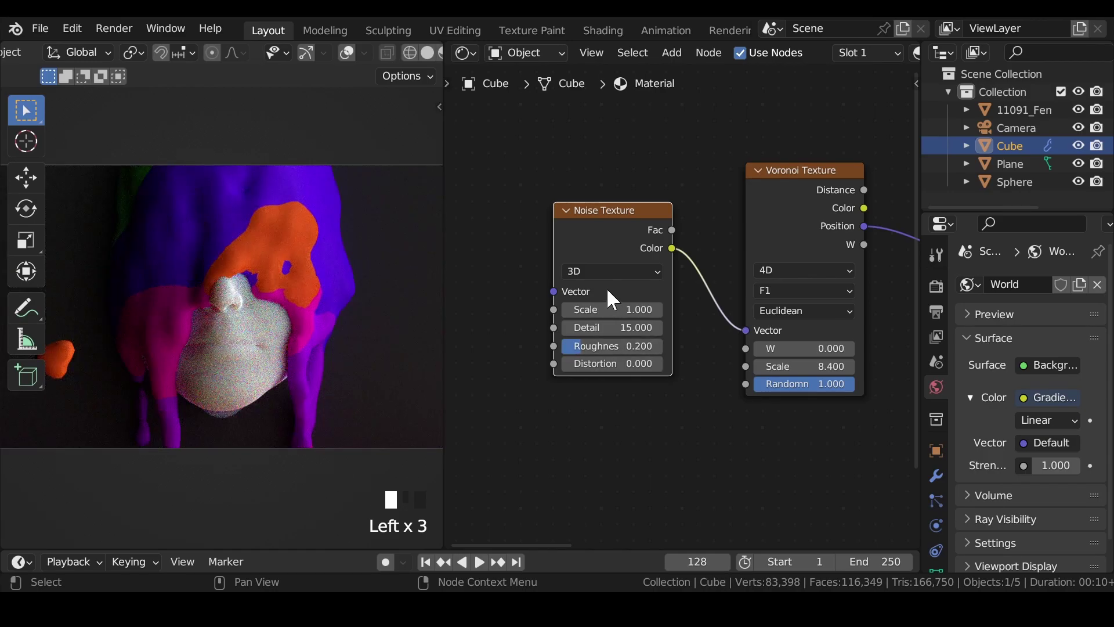
left_click(607, 310)
type("10")
key("Return")
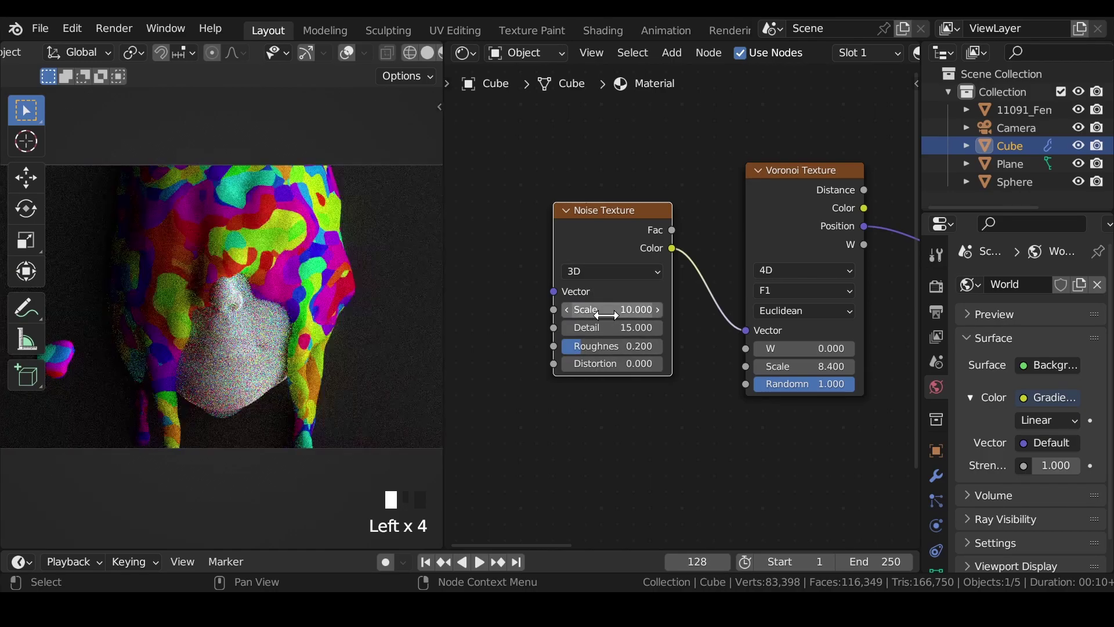
scroll(263, 250, "up", 3)
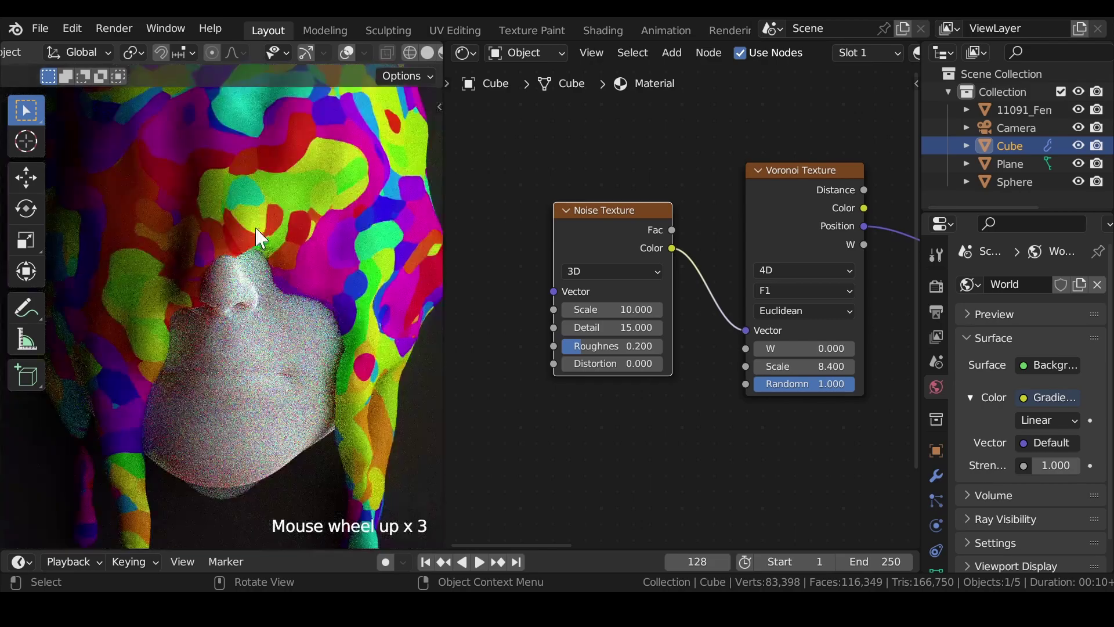
Try disconnecting the Color Ramp from the Principled BSDF's Base Color, and undo it.
scroll(751, 253, "down", 3)
middle_click_drag(861, 265, 695, 299)
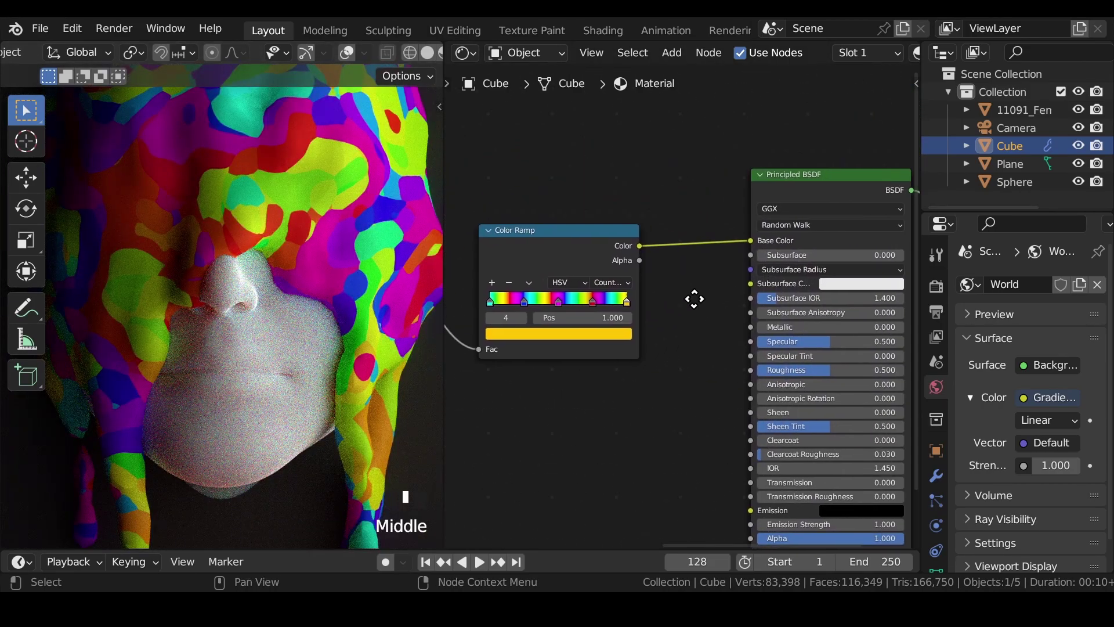
middle_click_drag(738, 255, 601, 279)
scroll(627, 254, "up", 4)
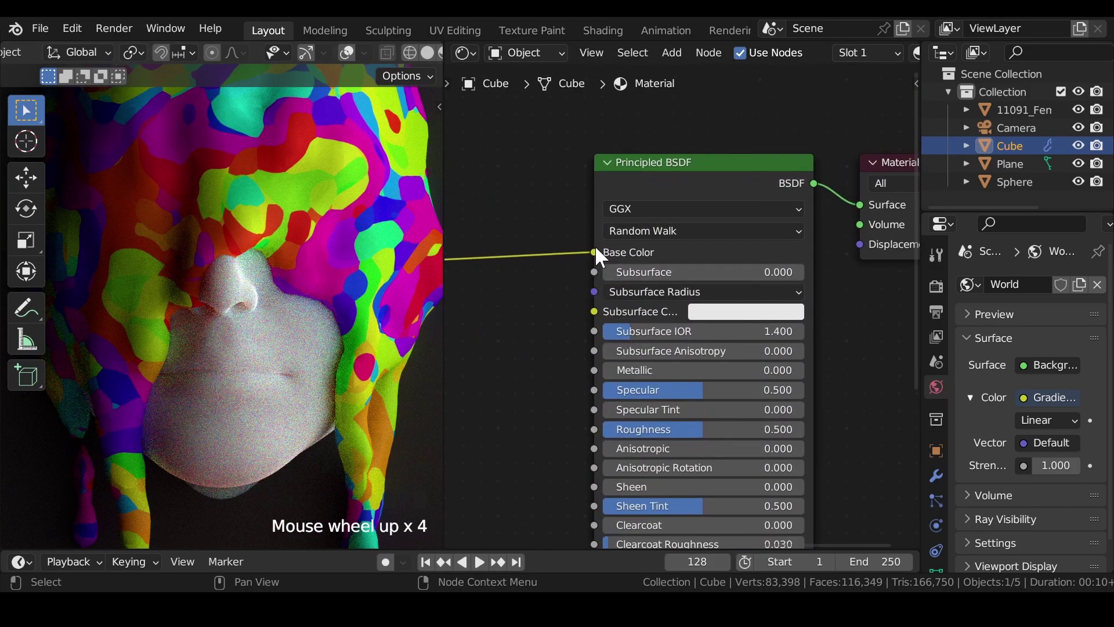
left_click_drag(594, 252, 569, 280)
scroll(299, 244, "down", 3)
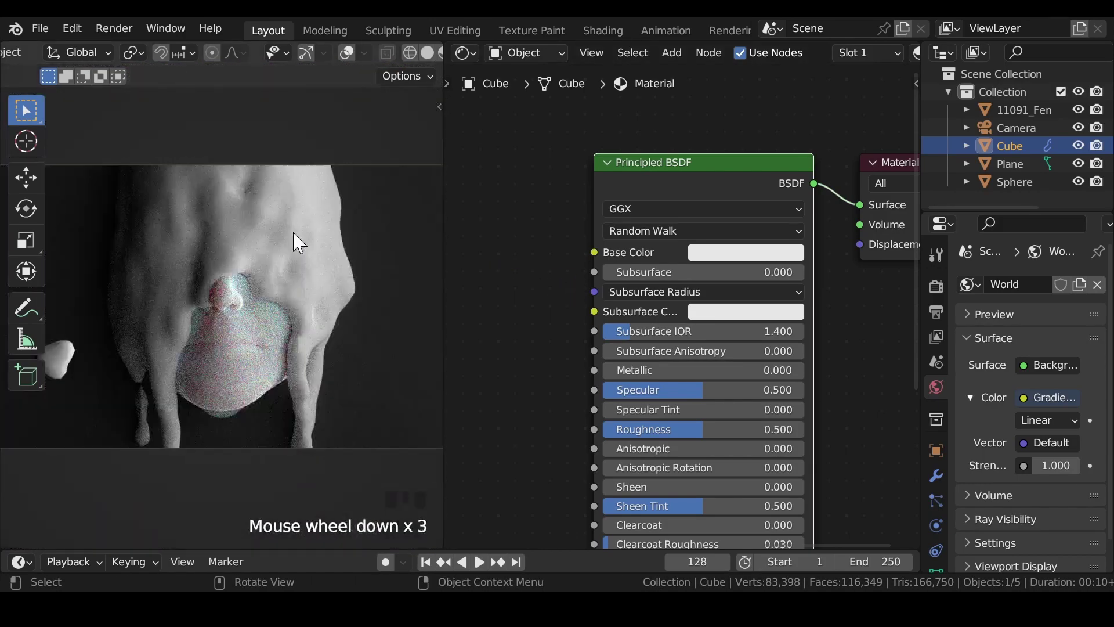
key("ctrl+z")
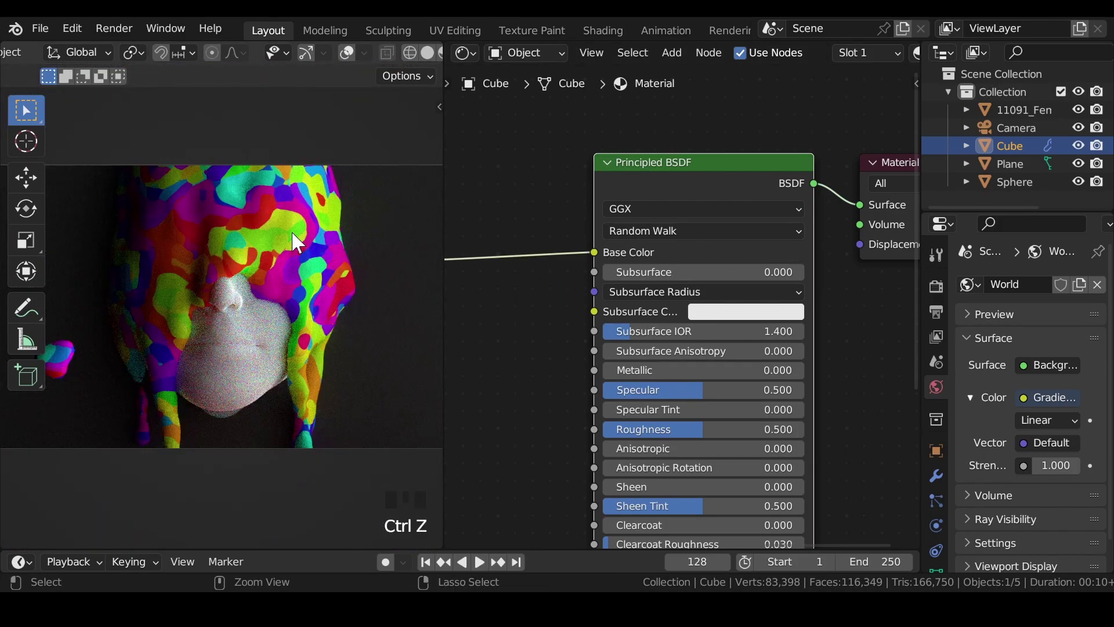
Save the color effec.blend file with the Color Ramp driving the Base Color.
key("ctrl+s")
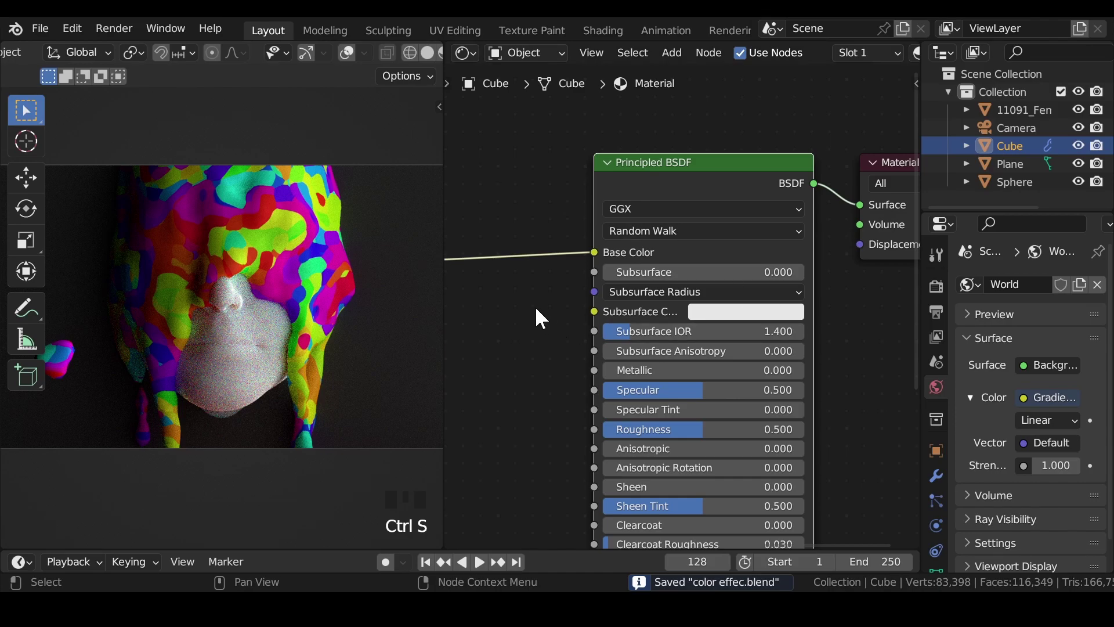
scroll(511, 288, "down", 1)
middle_click_drag(511, 288, 579, 234)
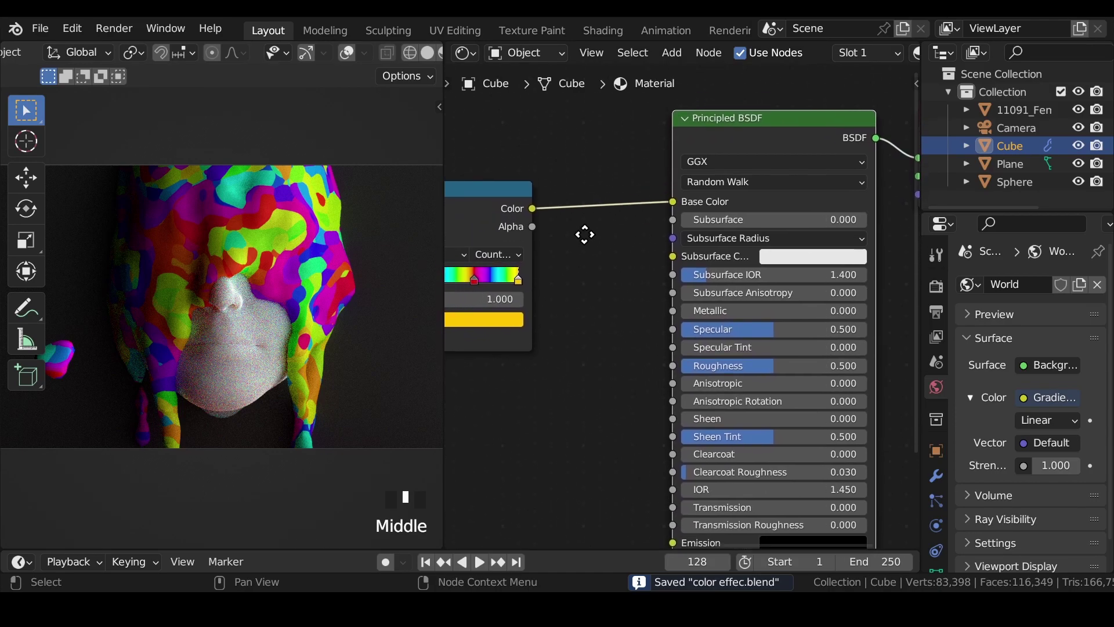
middle_click_drag(610, 324, 567, 249)
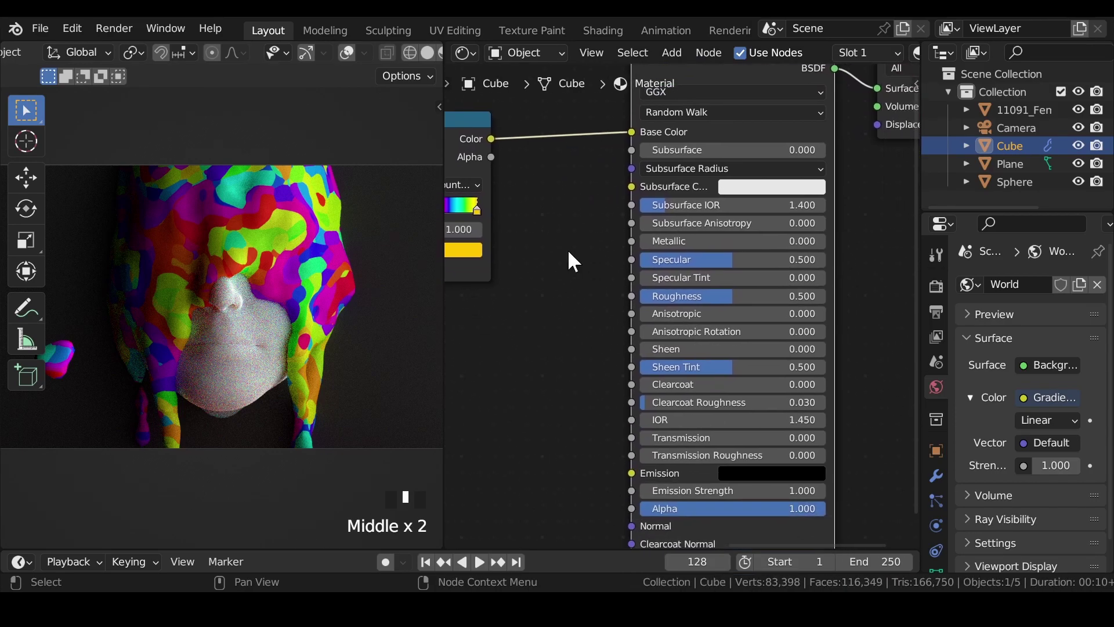
mouse_move(641, 243)
left_mouse_down()
mouse_move(702, 243)
mouse_move(639, 242)
left_mouse_up()
scroll(273, 293, "down", 3)
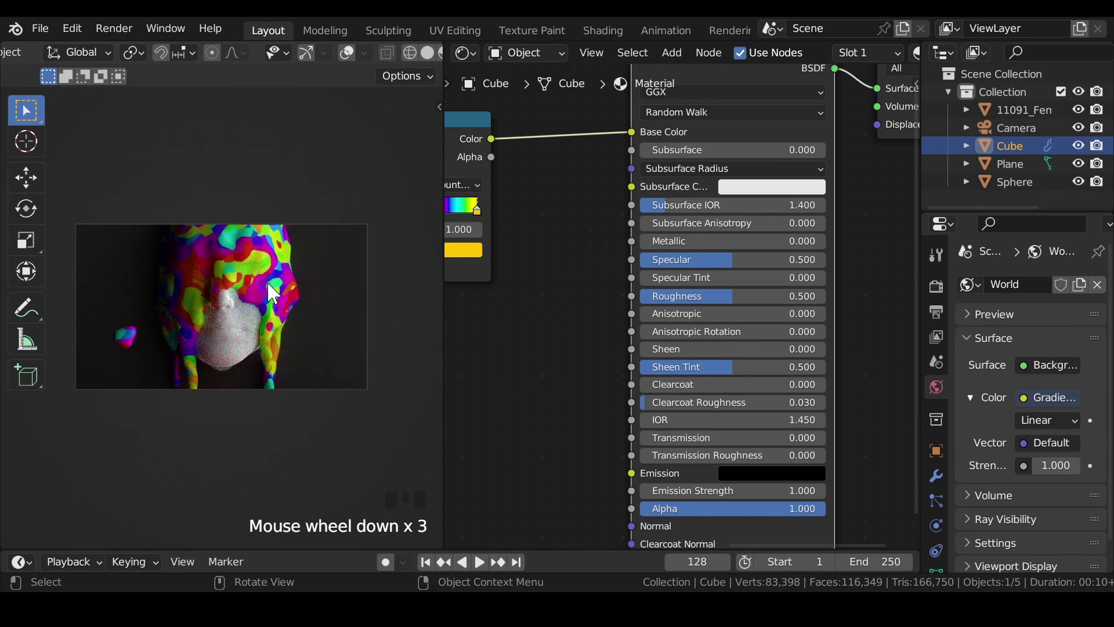
key("ctrl+s")
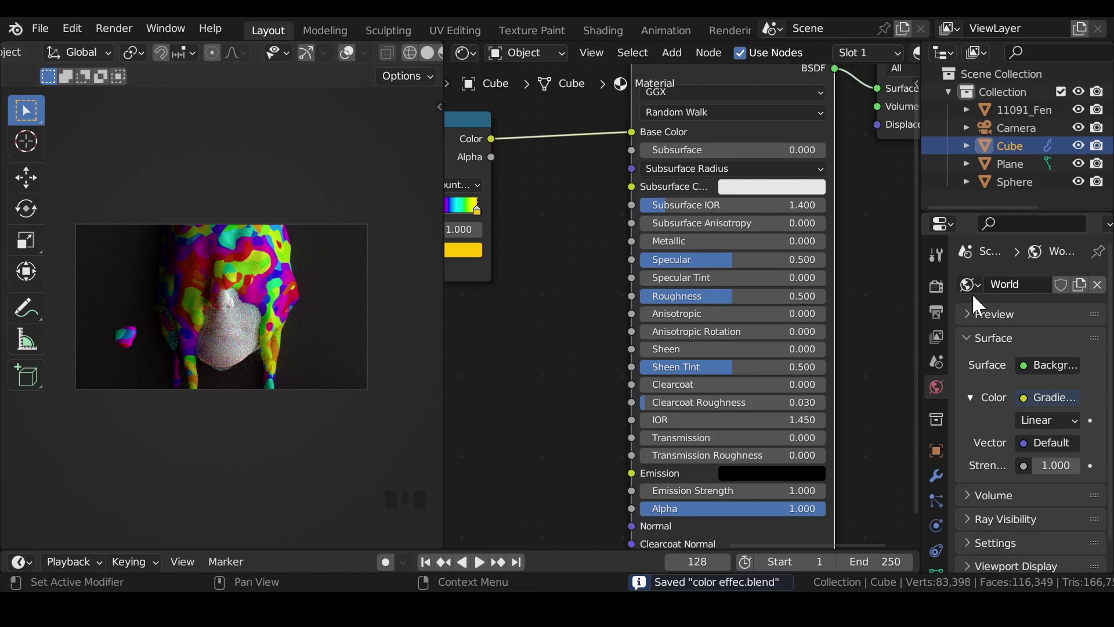
Switch the Color Ramp's color mode to HSL.
middle_click_drag(491, 226, 703, 309)
left_click(610, 265)
left_click(610, 310)
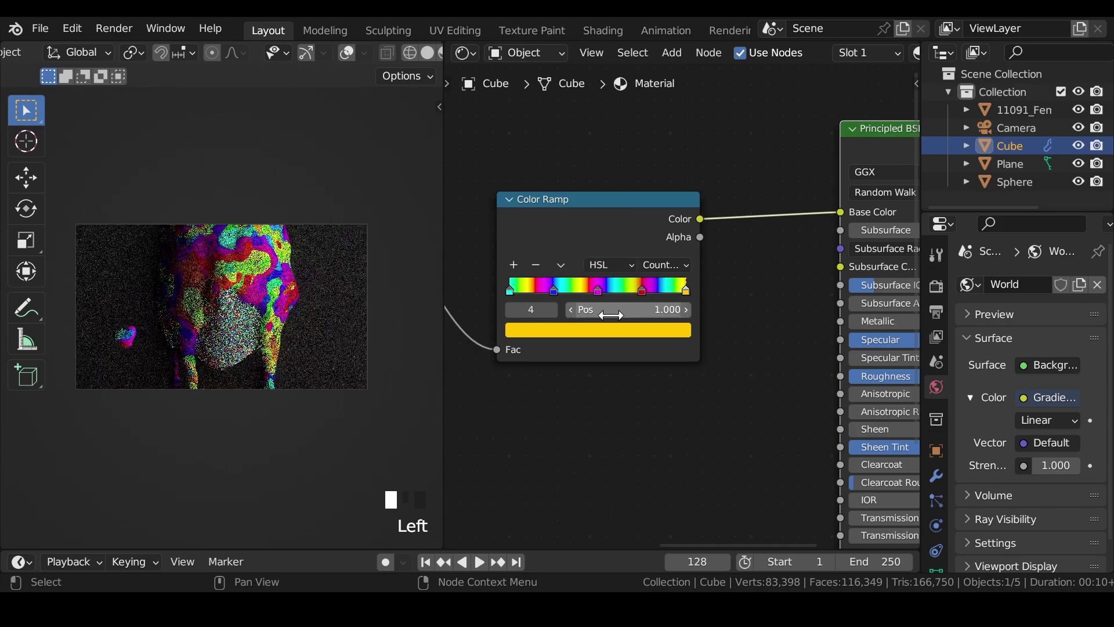
Try the Near hue interpolation on the Color Ramp and settle on Far.
left_click(666, 265)
left_click(666, 282)
scroll(229, 257, "up", 2)
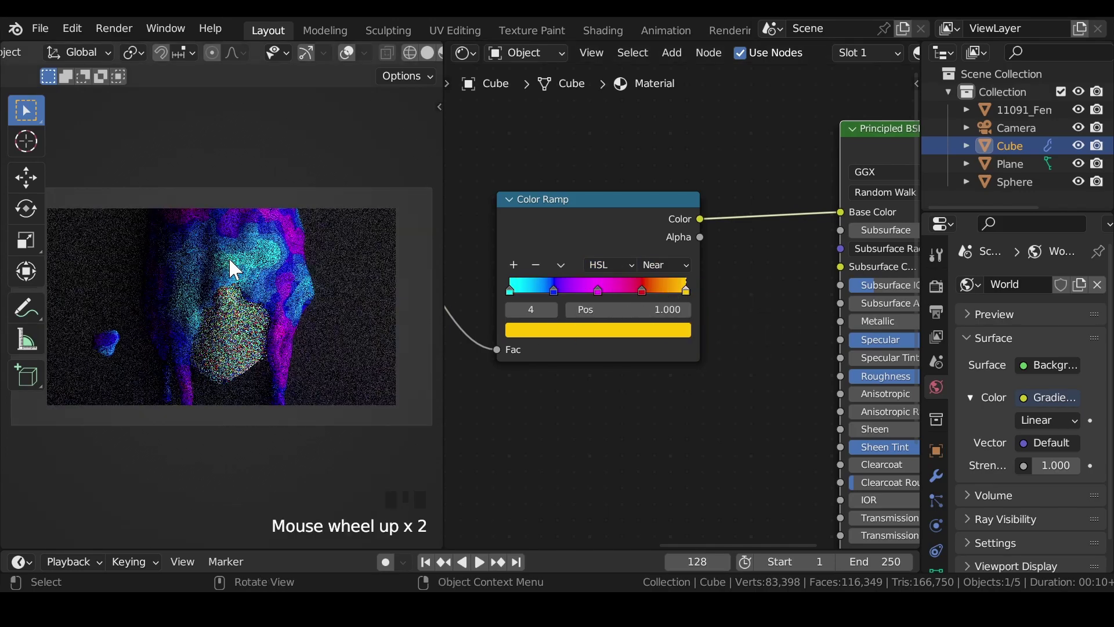
scroll(230, 261, "up", 3)
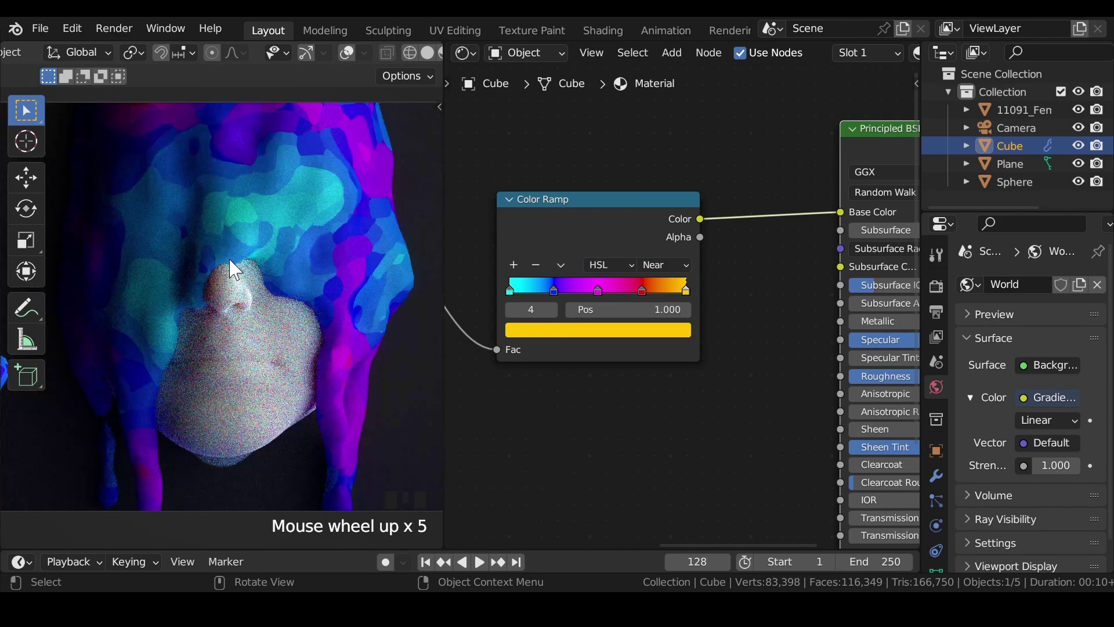
left_click(659, 267)
left_click(658, 318)
left_click_drag(665, 265, 664, 296)
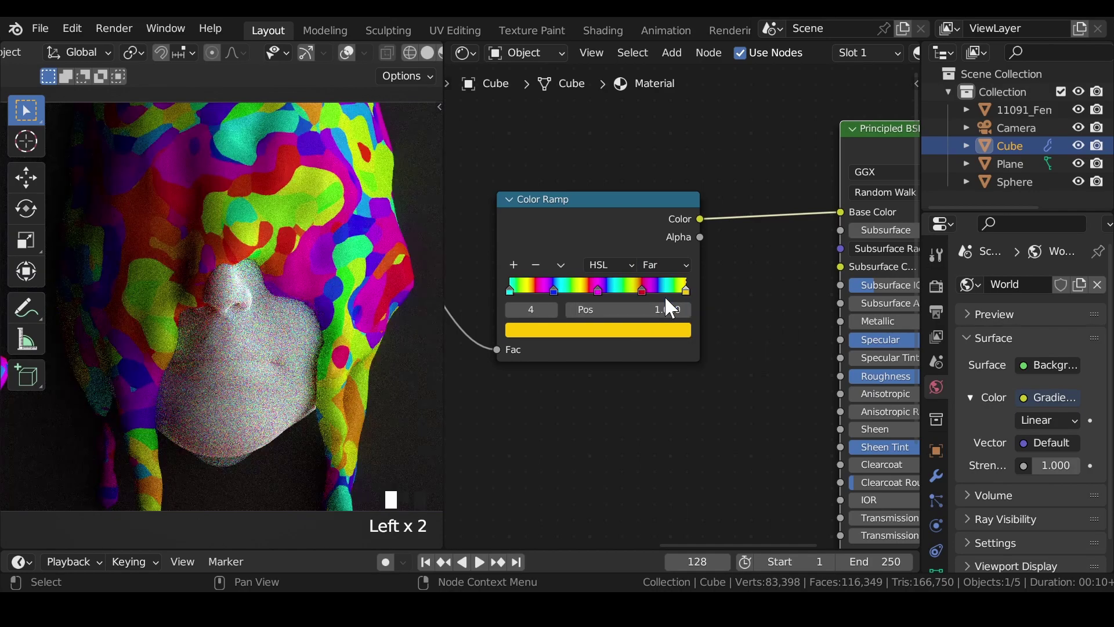
Flip the Color Ramp and distribute its stops from the left.
left_click(561, 265)
left_click(580, 279)
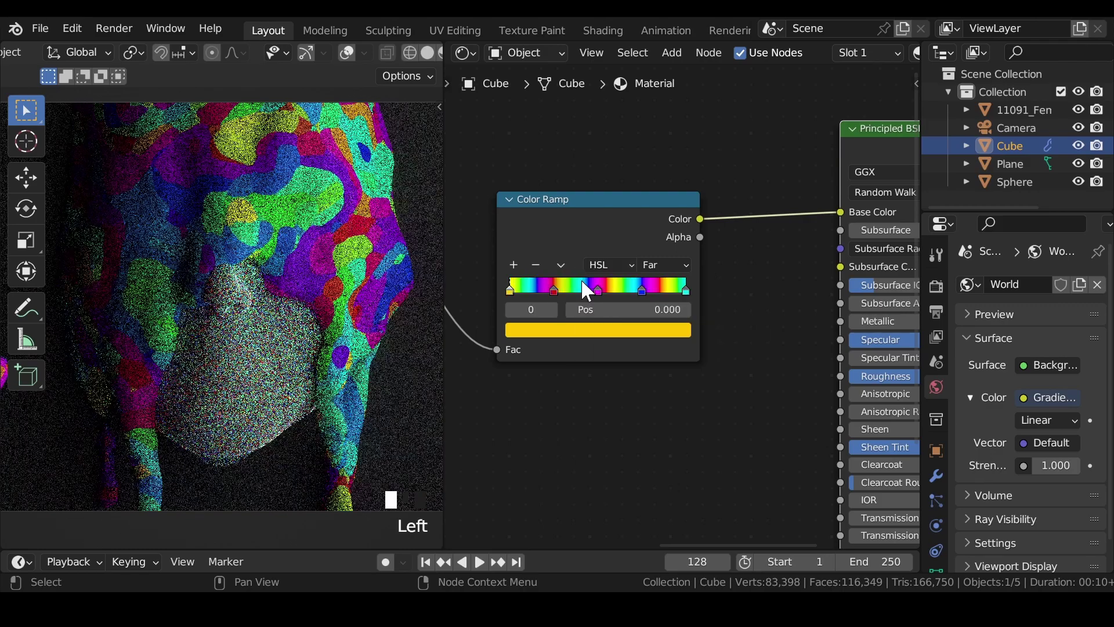
left_click(562, 264)
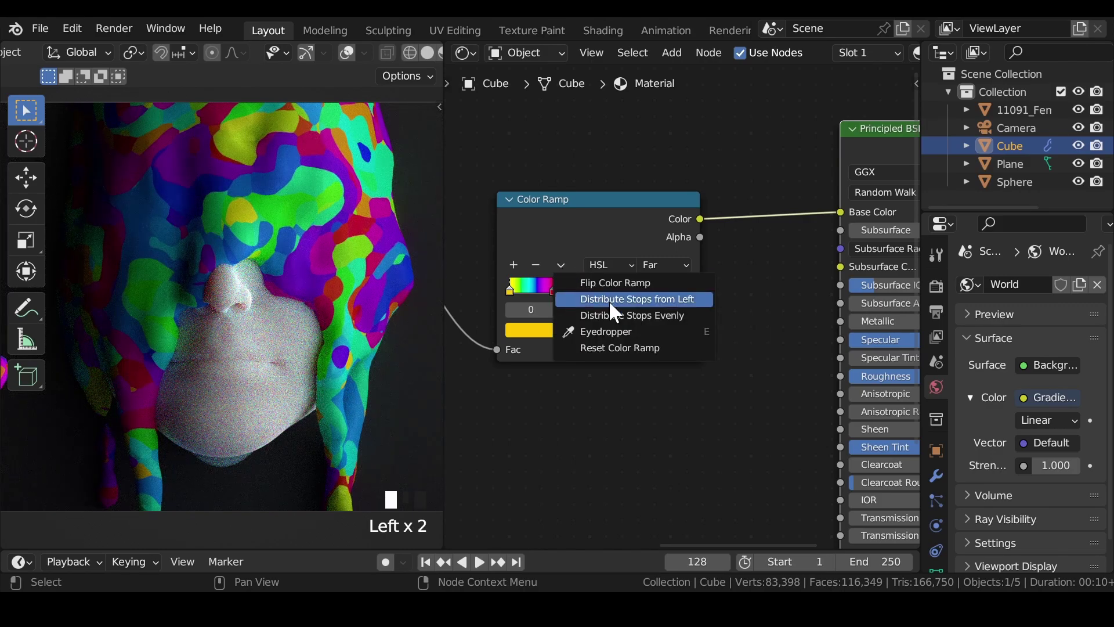
left_click(609, 301)
Distribute the Color Ramp's stops evenly and save the file.
left_click(561, 265)
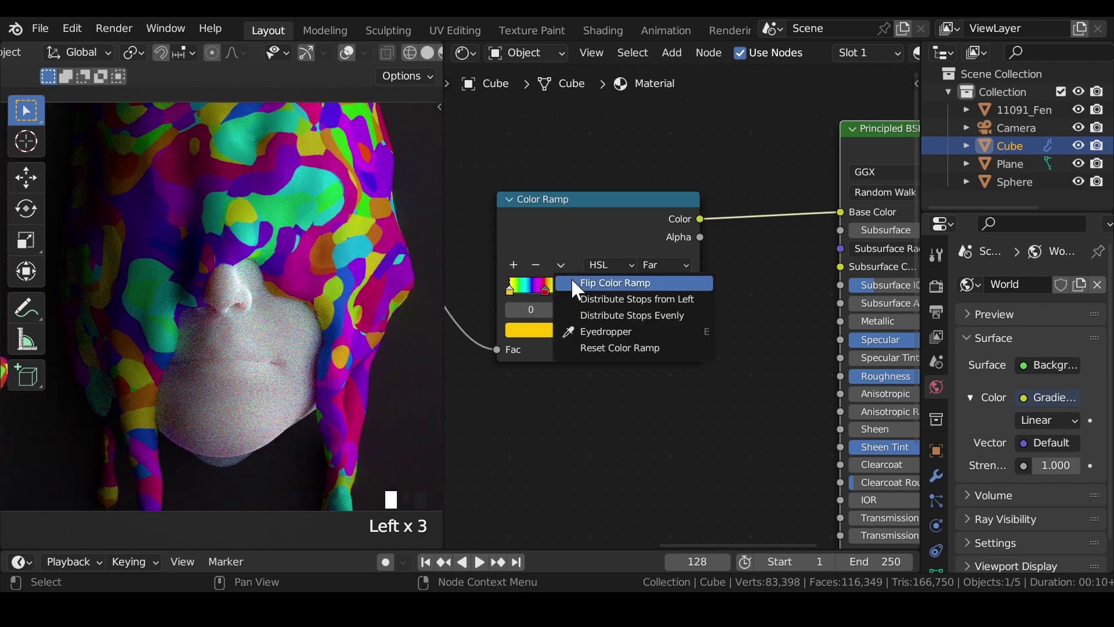
left_click(619, 314)
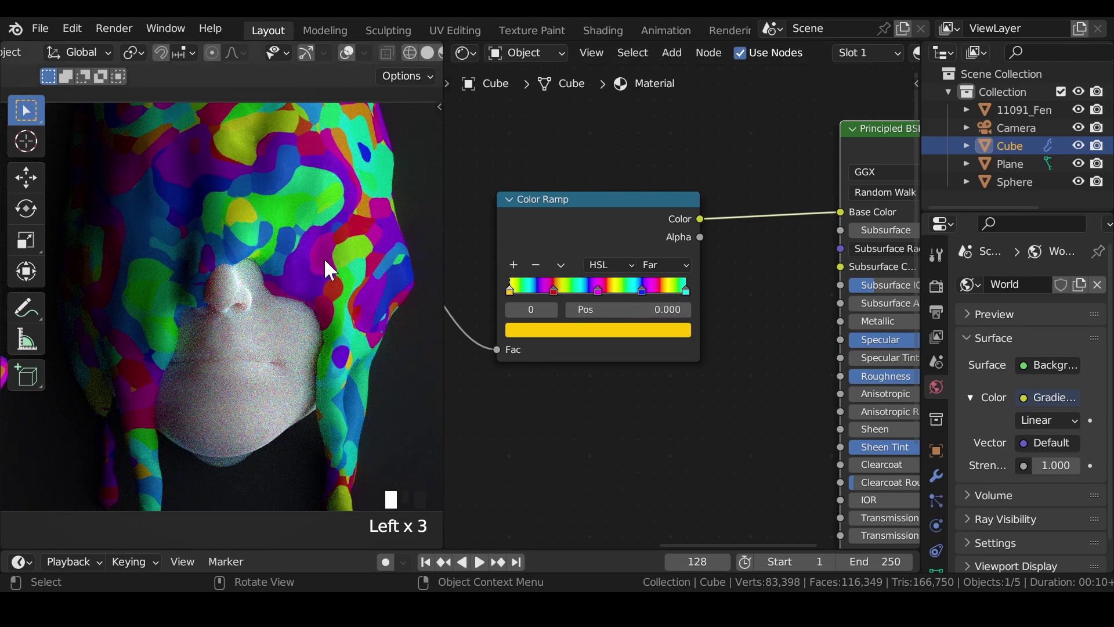
key("ctrl+s")
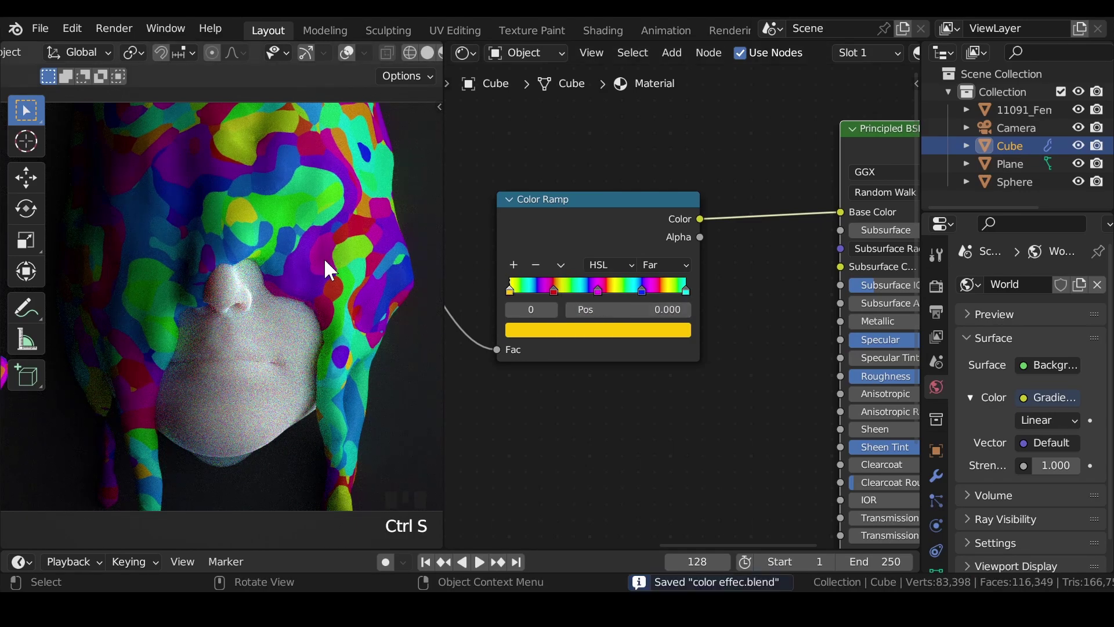